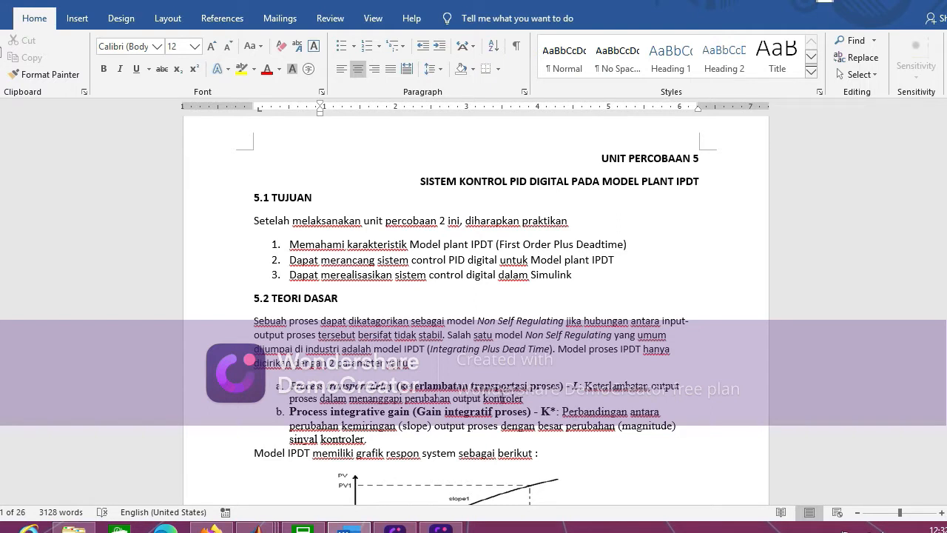
- Read through the lab module from the objectives and IPDT theory to the first work steps in section 5.4
scroll(501, 396, down, 2)
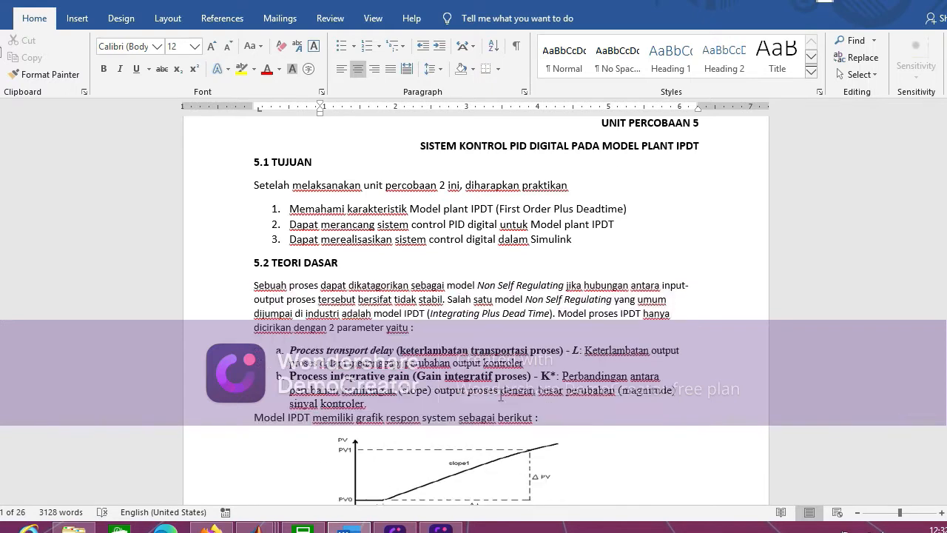
scroll(501, 396, down, 3)
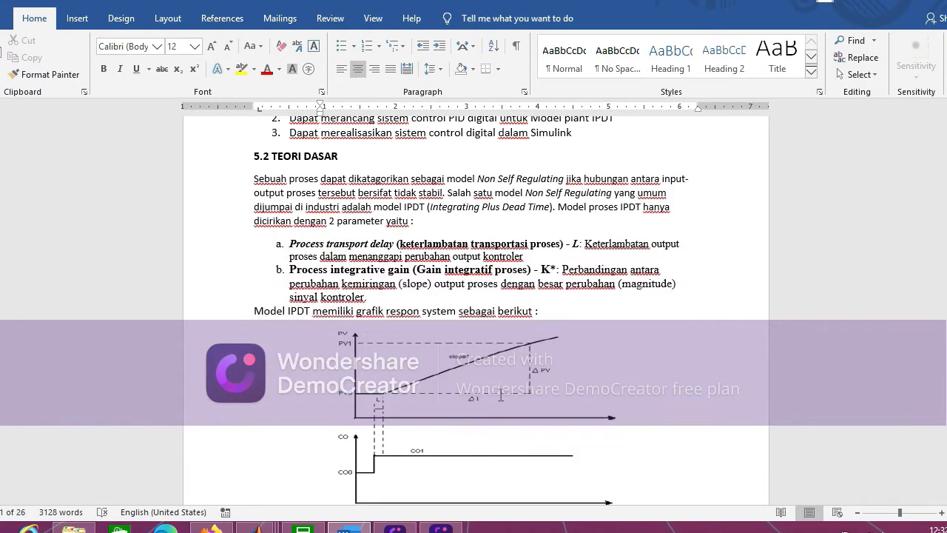
scroll(502, 387, down, 2)
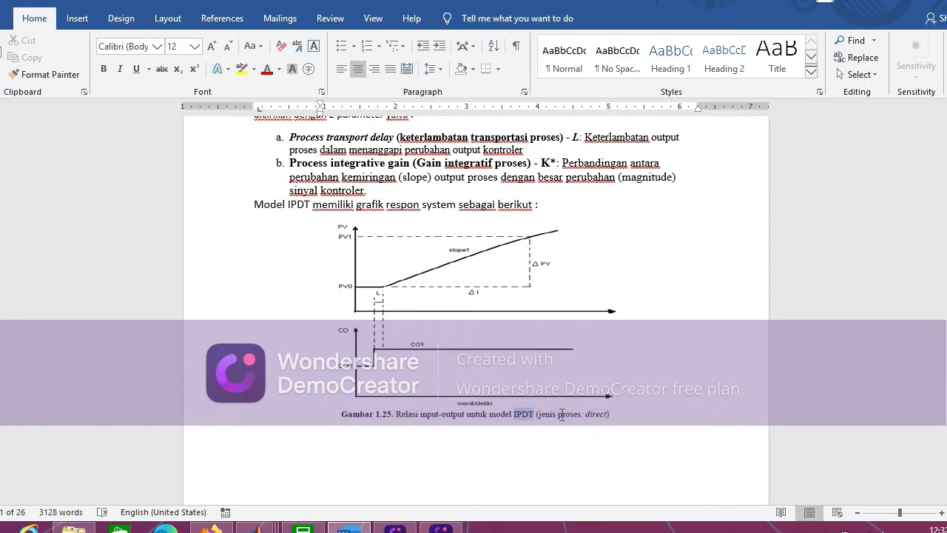
scroll(561, 413, down, 4)
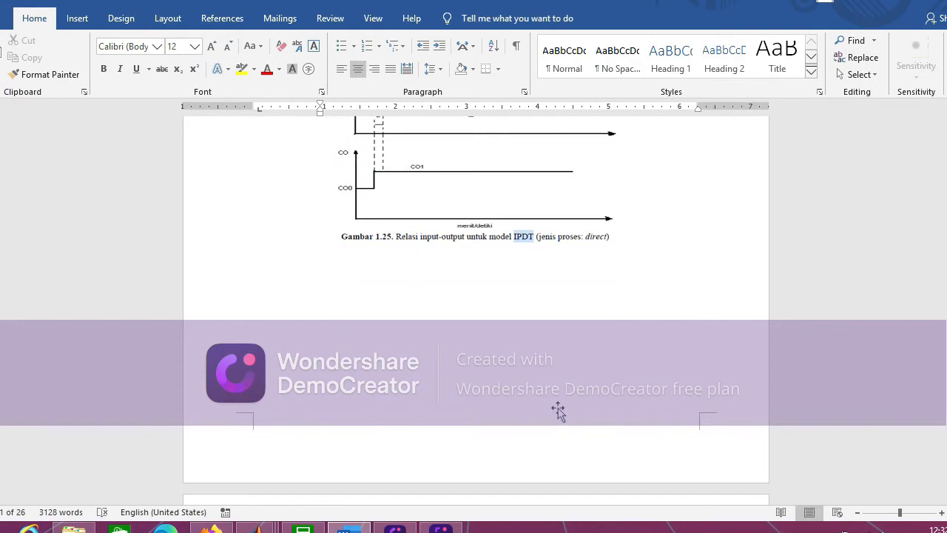
scroll(559, 412, down, 9)
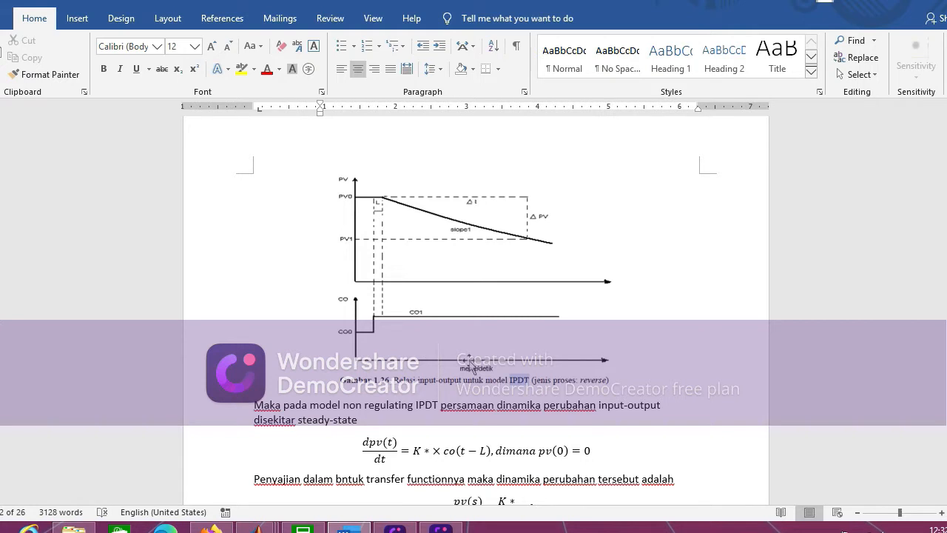
scroll(471, 362, down, 1)
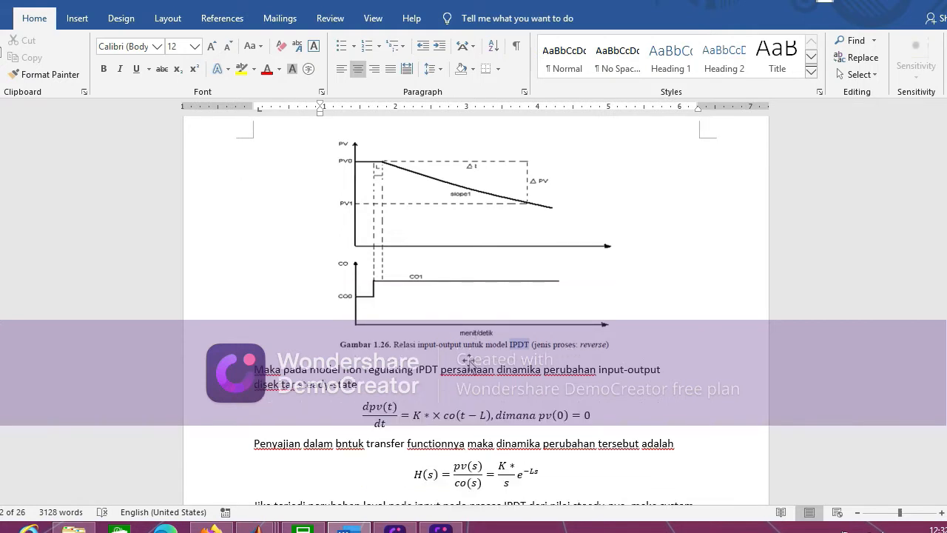
scroll(471, 361, down, 2)
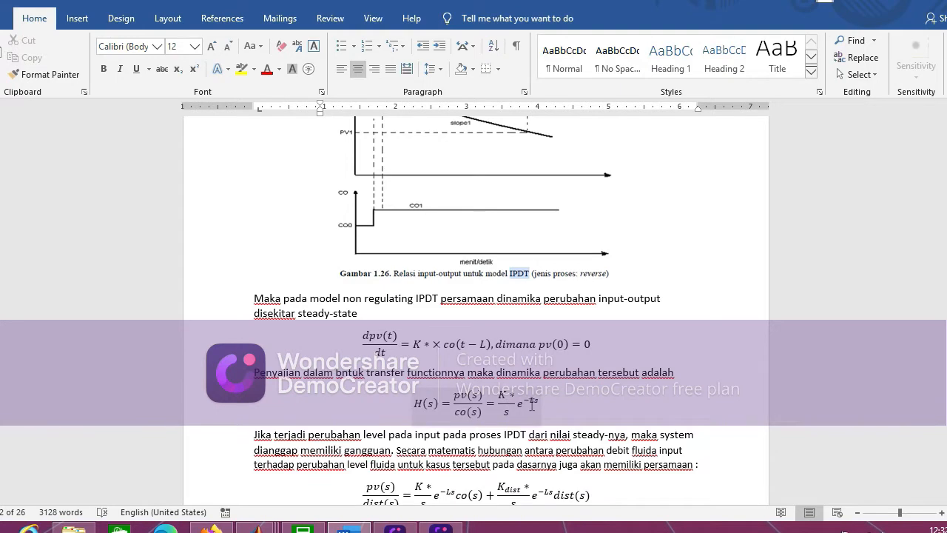
scroll(531, 406, down, 6)
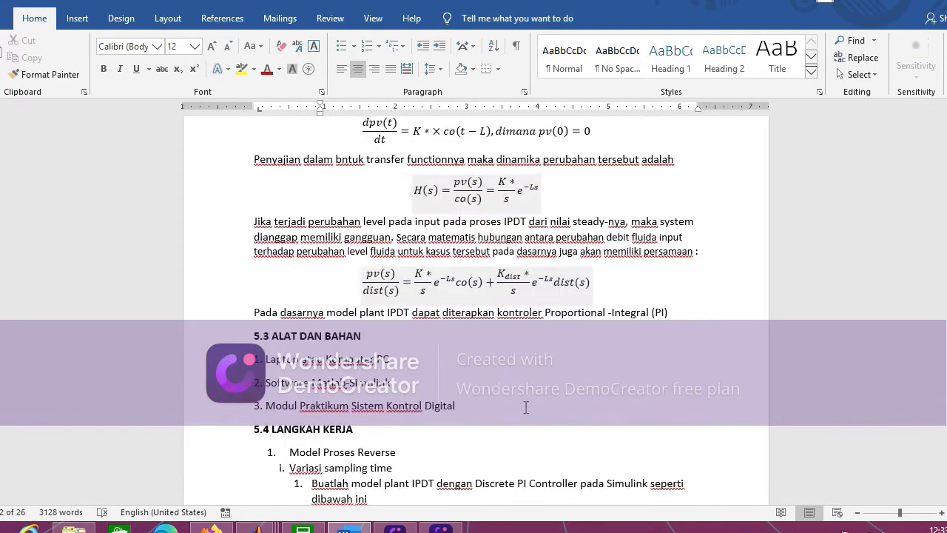
scroll(526, 413, down, 7)
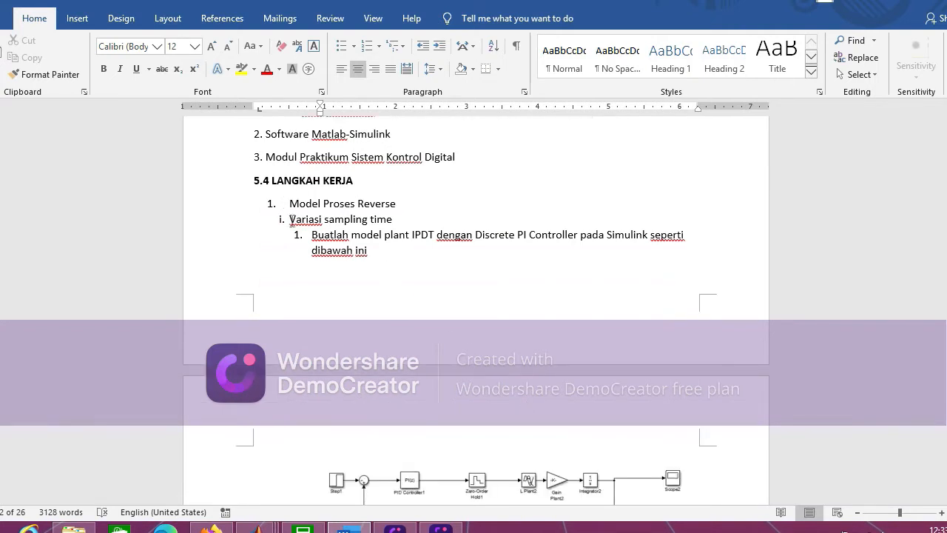
scroll(370, 253, down, 2)
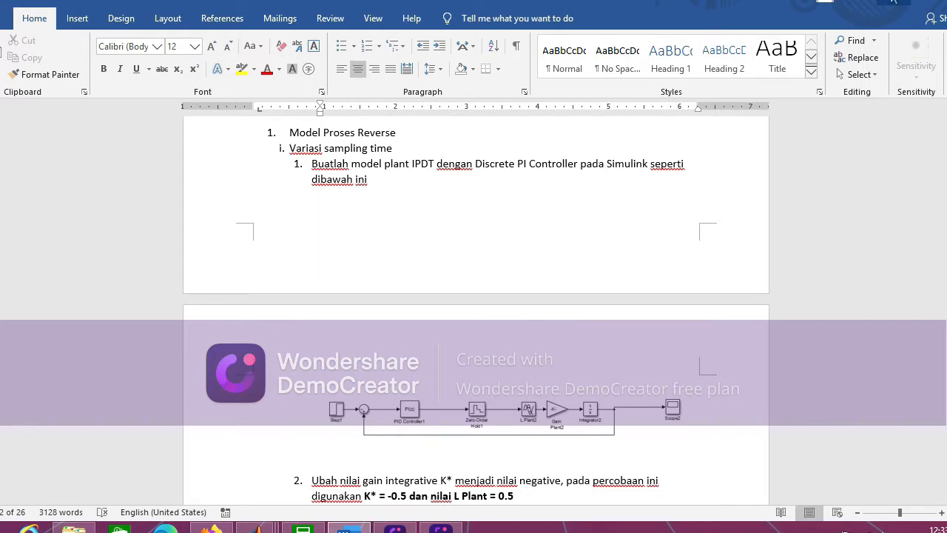
- Close the open Source Block Parameters dialog and switch to the modulP5_new model in Simulink
mouse_move(256, 530)
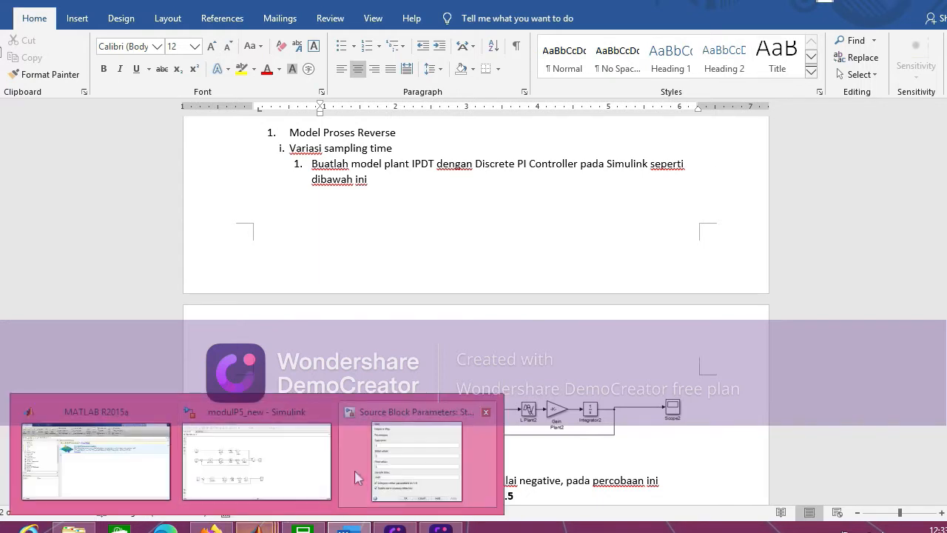
click(486, 415)
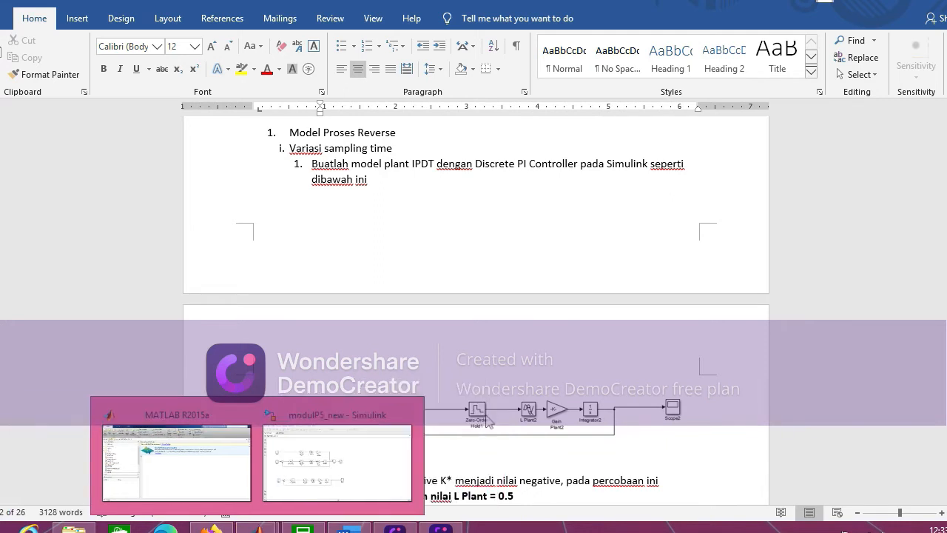
click(331, 464)
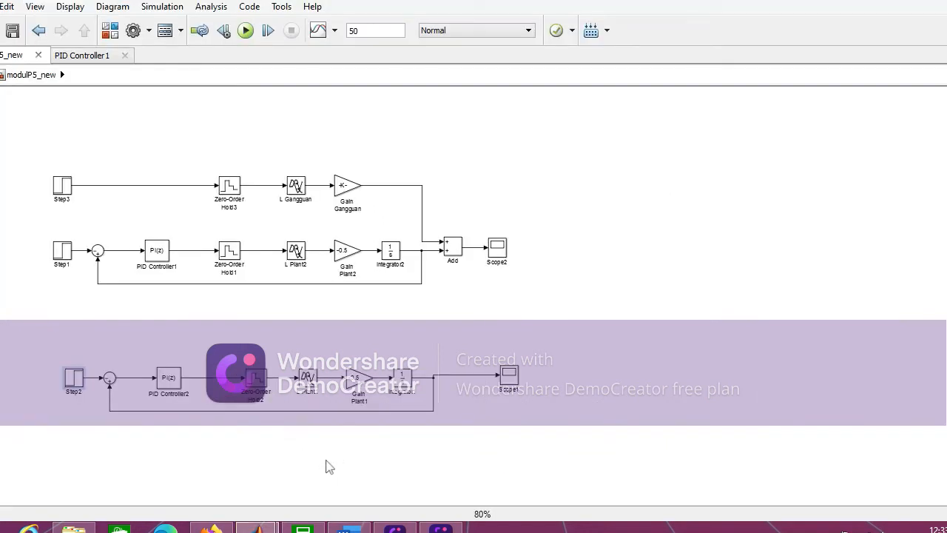
- Examine the control loop starting at Step2 and the loop with the disturbance branch starting at Step3
click(21, 318)
drag(31, 313, 577, 451)
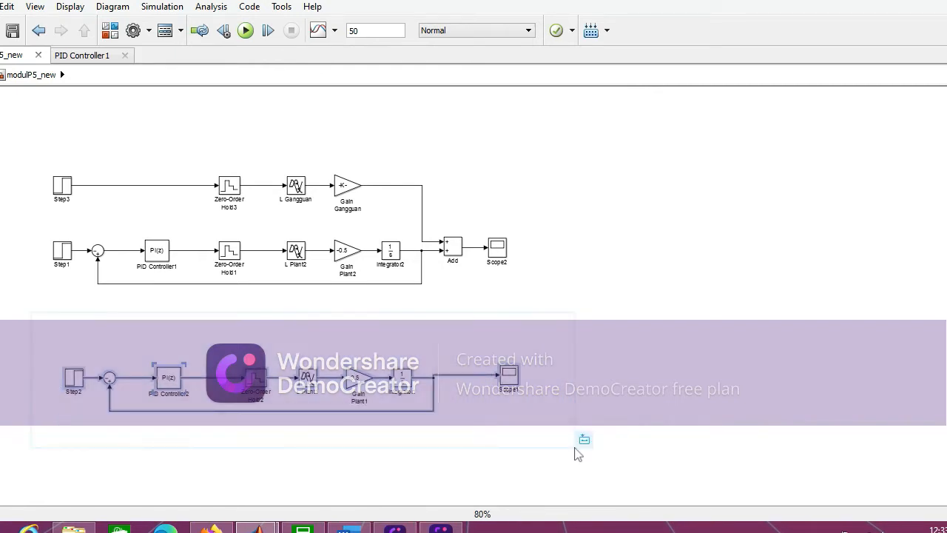
click(609, 435)
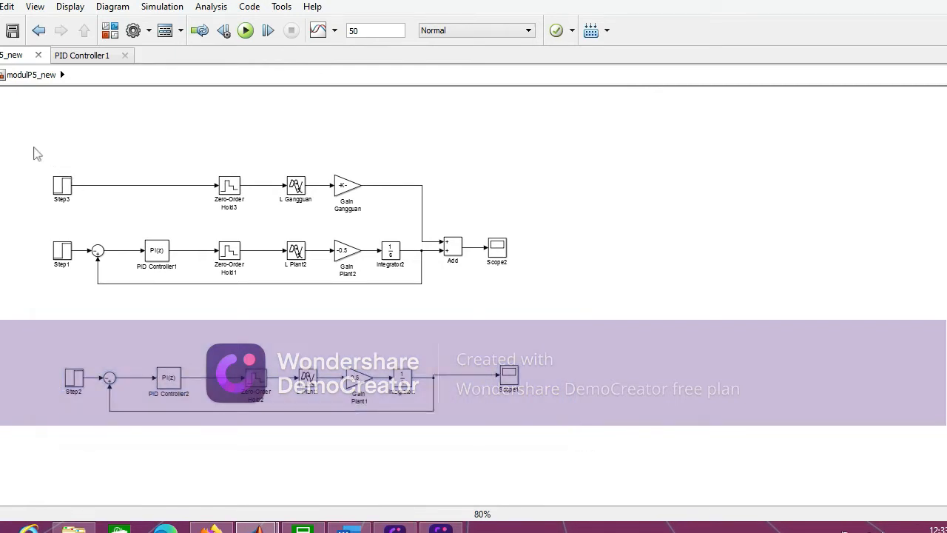
drag(34, 148, 584, 303)
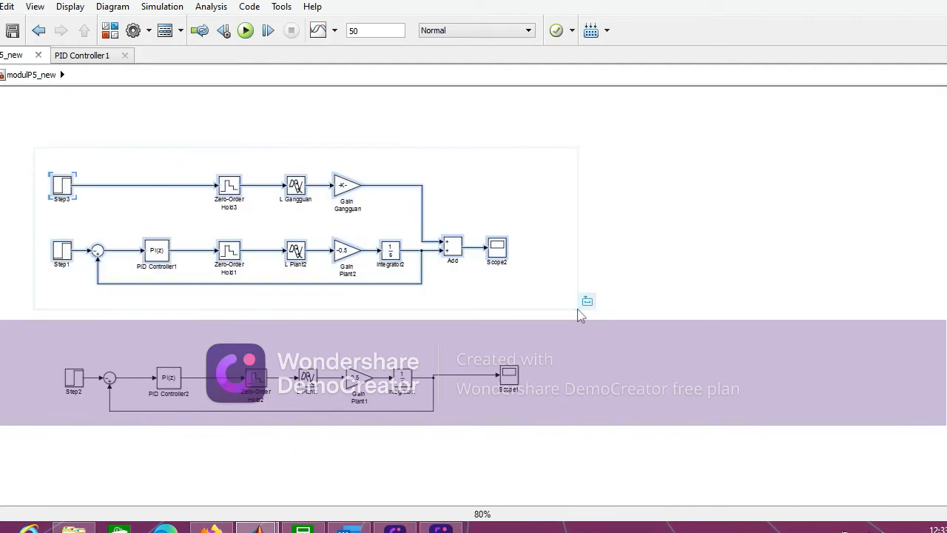
click(585, 337)
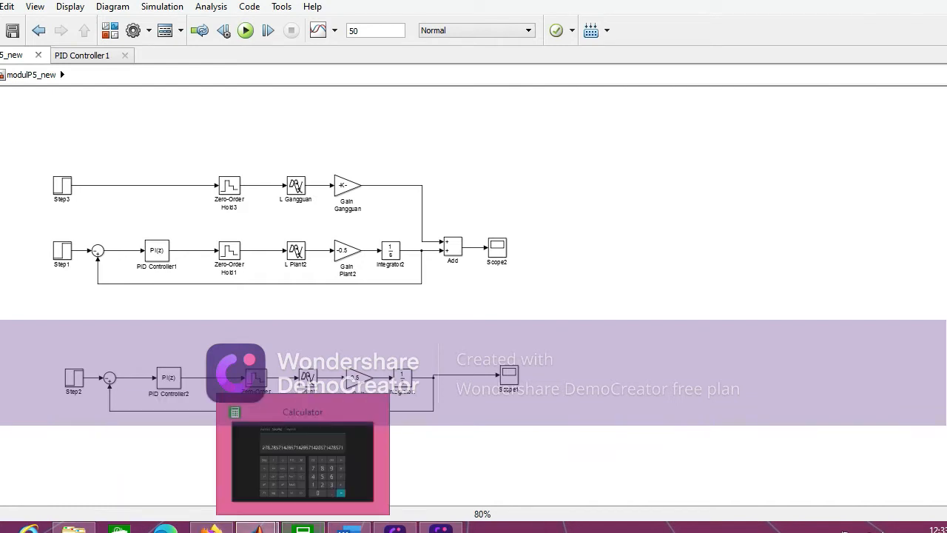
- Switch to the Word module and read the K* and L Plant values required in work step 2
click(364, 486)
scroll(366, 424, down, 1)
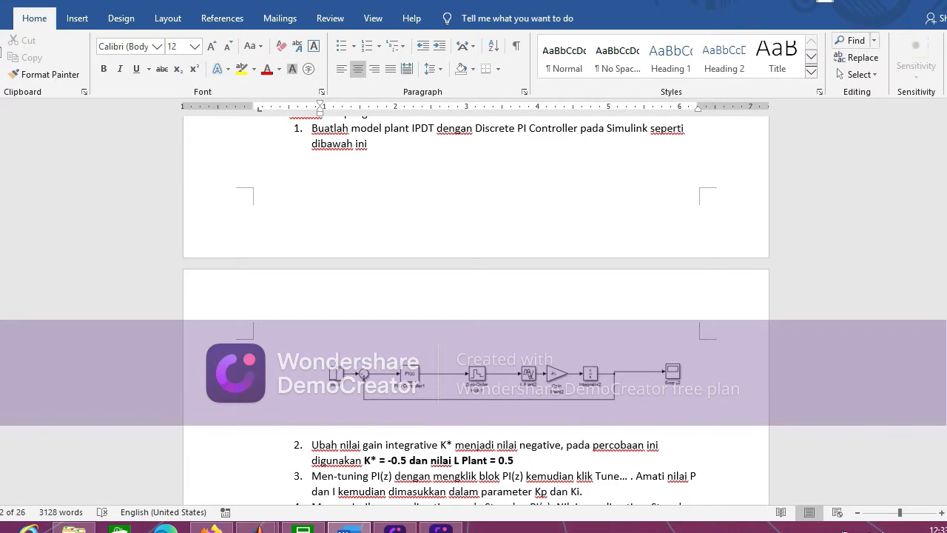
click(897, 1)
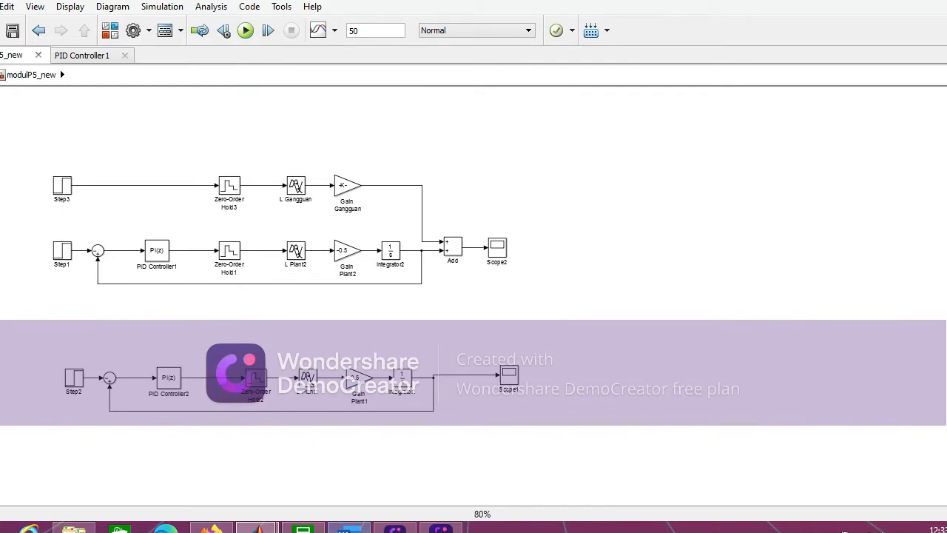
click(348, 527)
click(348, 527)
- Check the time delay of the L Plant1 transport delay block in the Simulink model
double_click(311, 378)
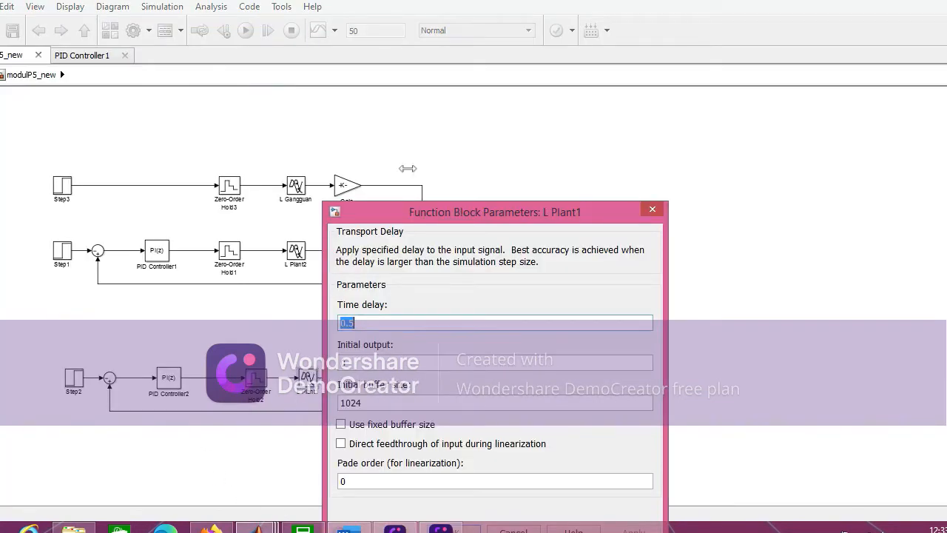
drag(407, 211, 417, 138)
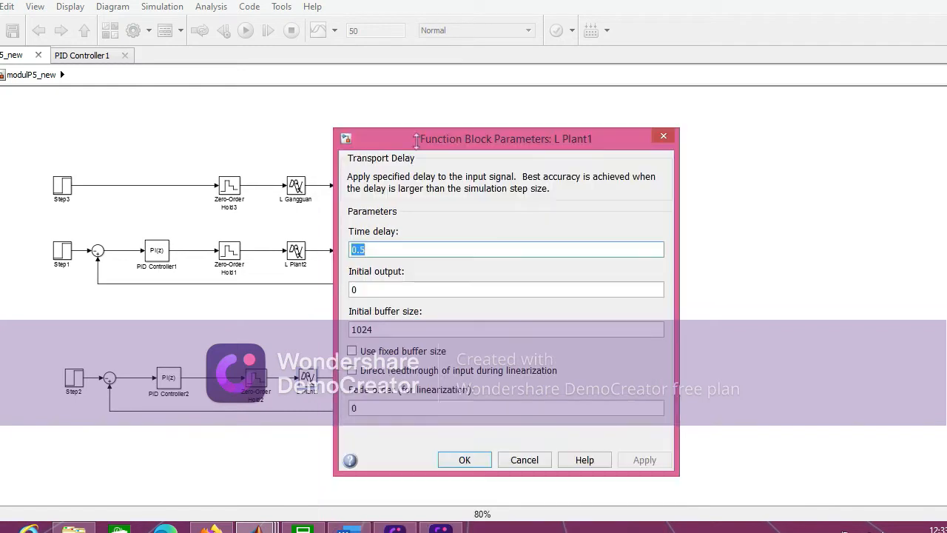
click(375, 254)
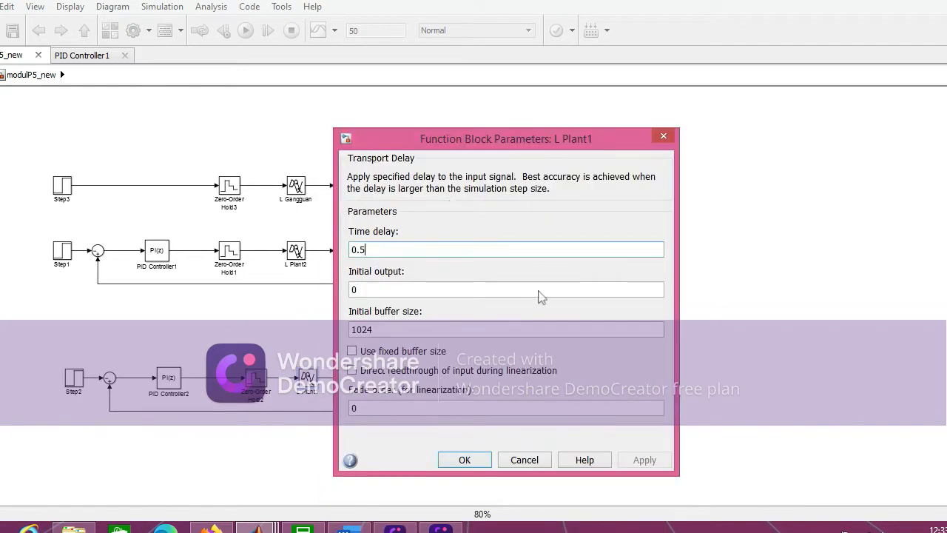
click(473, 461)
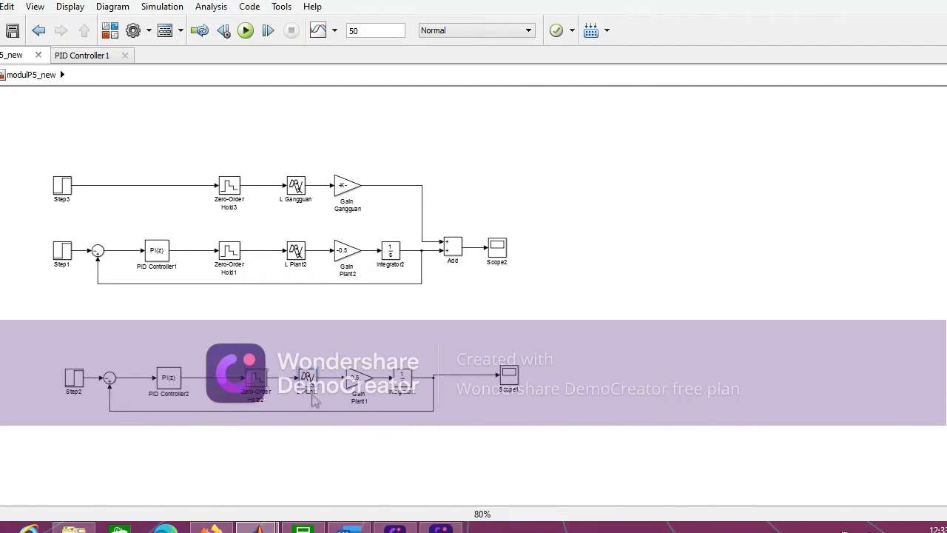
- Check the gain value of the Gain Plant1 block
double_click(354, 376)
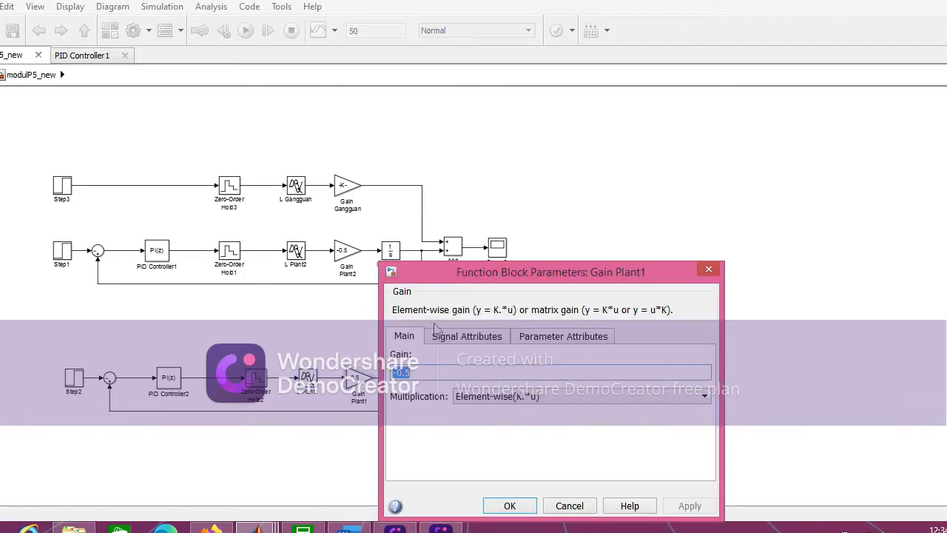
drag(491, 275, 476, 187)
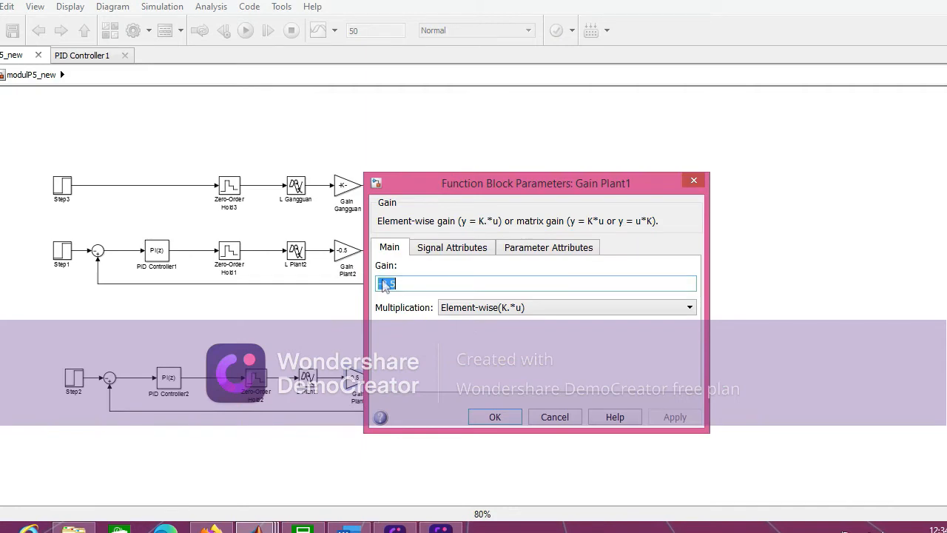
click(494, 417)
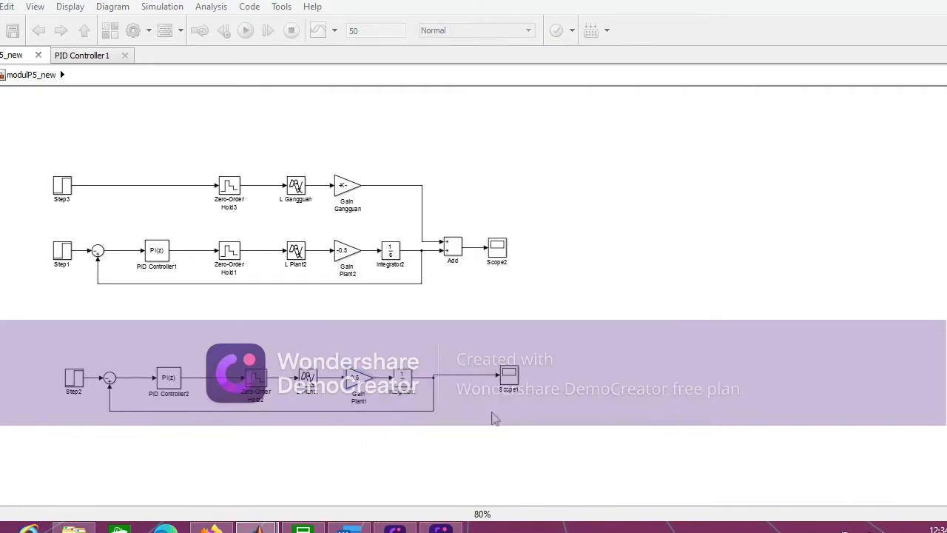
- Switch to the Word module and read work steps 3 and 4 on PI(z) tuning and sampling times
click(349, 529)
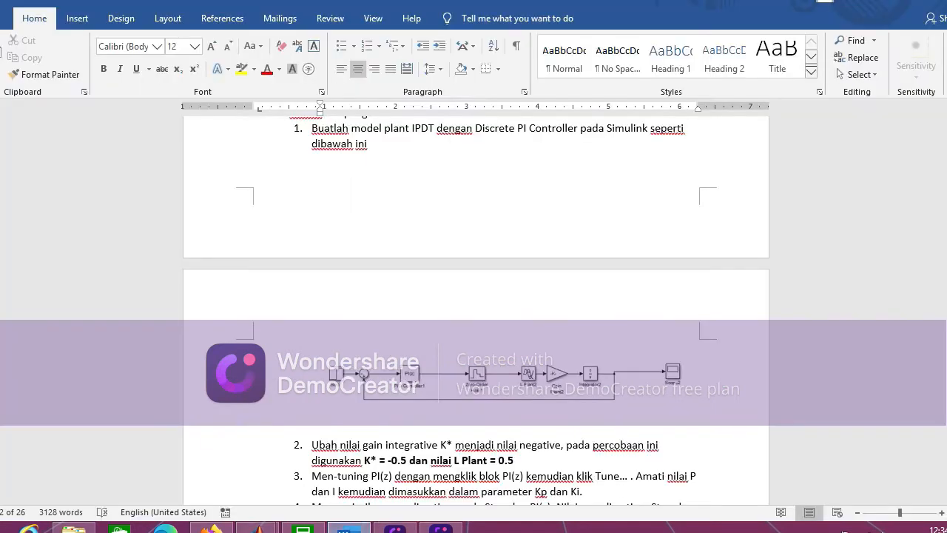
scroll(376, 488, down, 2)
scroll(376, 489, down, 1)
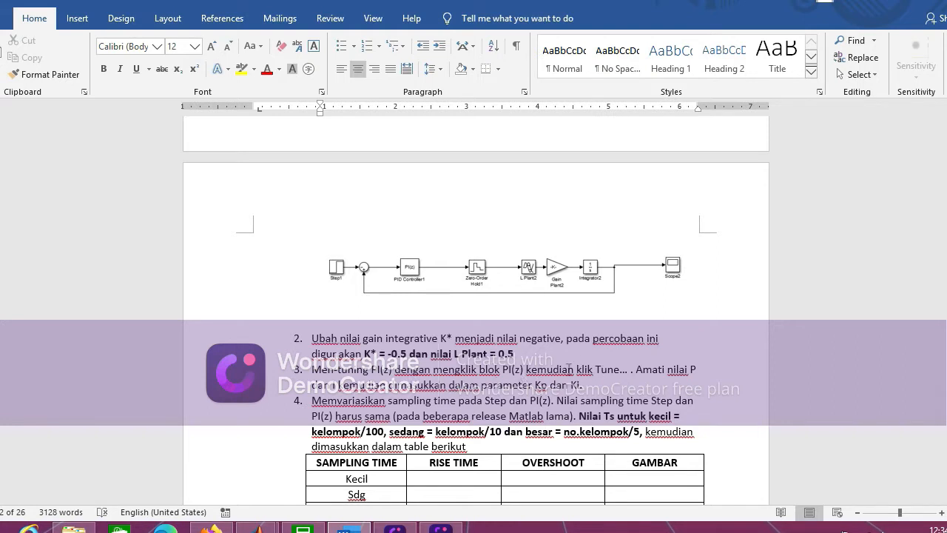
click(894, 3)
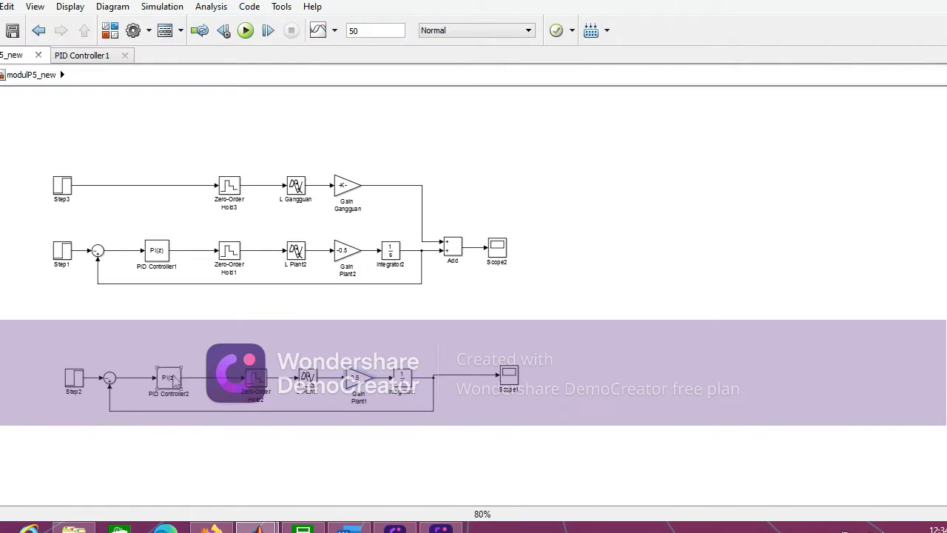
- Launch the PID Tuner for PID Controller2, narrow its window, and bring the block's parameters dialog back in front
scroll(173, 383, up, 2)
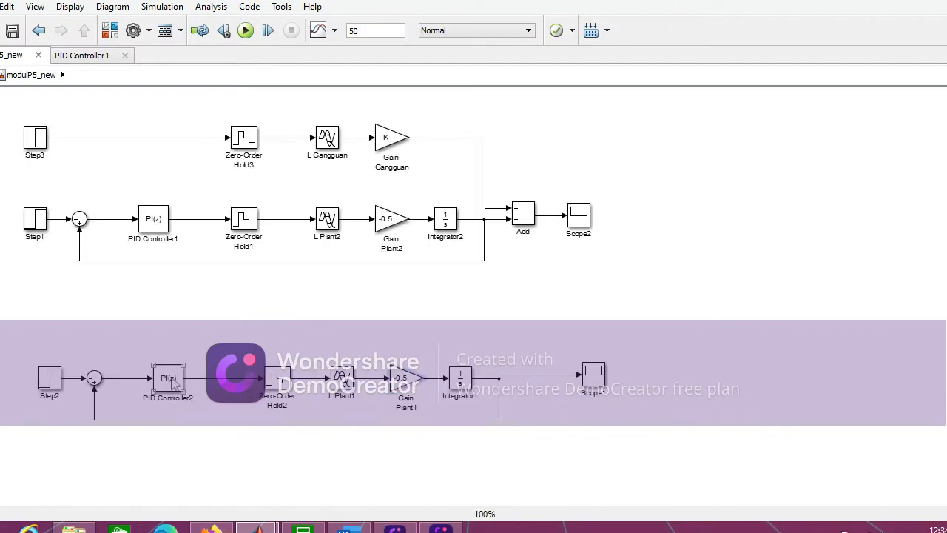
double_click(170, 379)
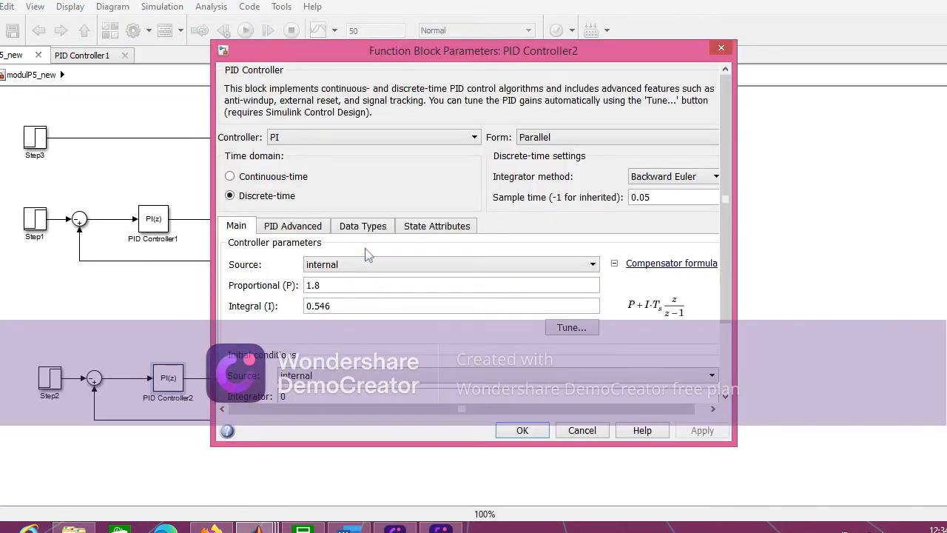
click(581, 335)
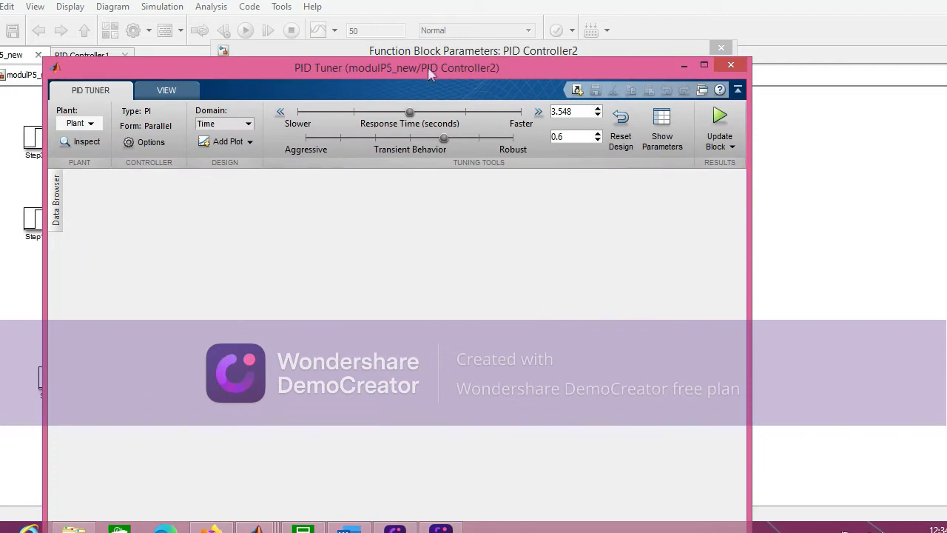
drag(429, 74, 433, 7)
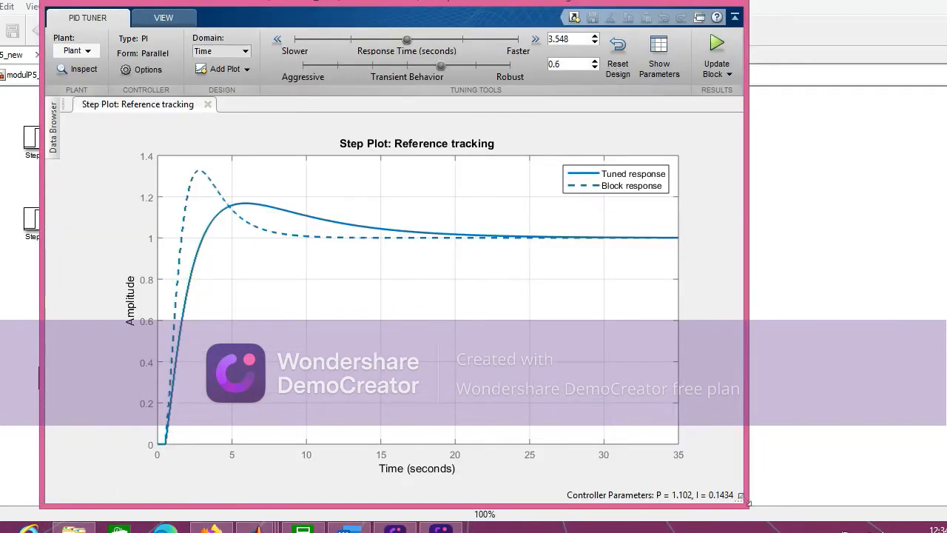
drag(747, 456, 670, 455)
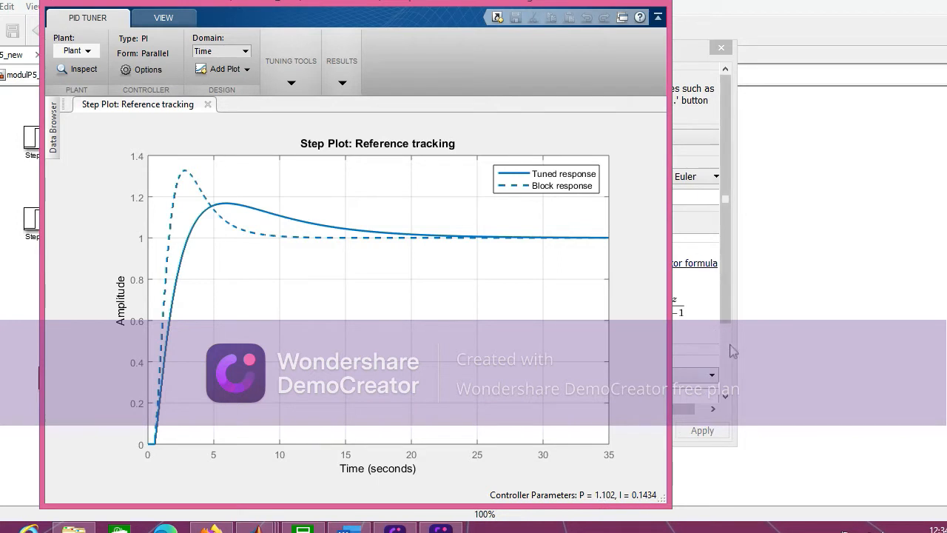
click(707, 345)
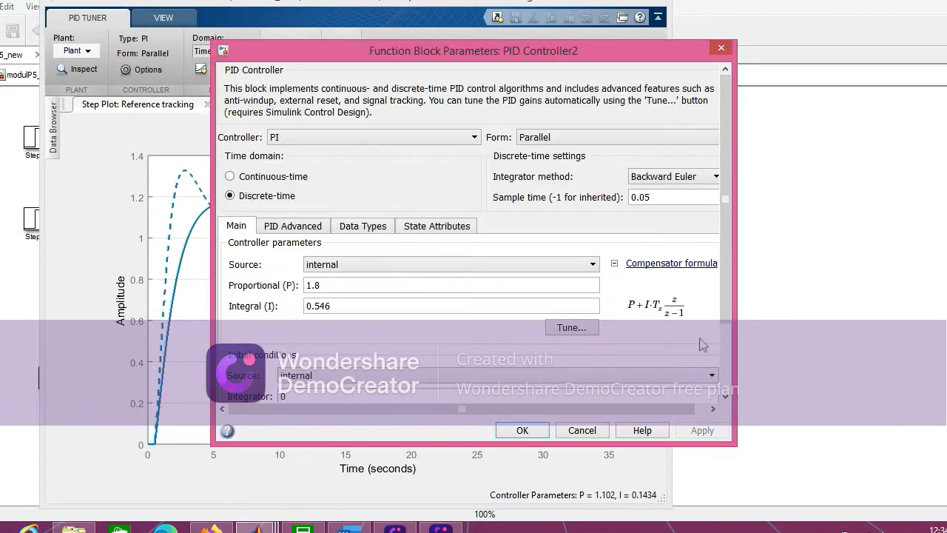
- Set PID Controller2's proportional gain to 1.102 and integral gain to 0.1434, confirm, and close the PID Tuner
double_click(337, 284)
click(337, 284)
key(BackSpace)
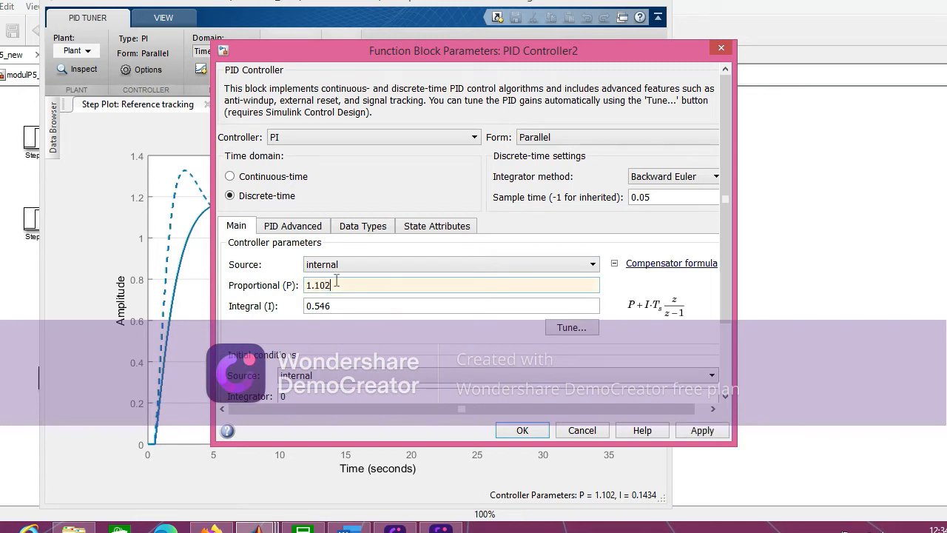
click(337, 282)
double_click(339, 305)
click(337, 308)
key(BackSpace)
key(BackSpace)
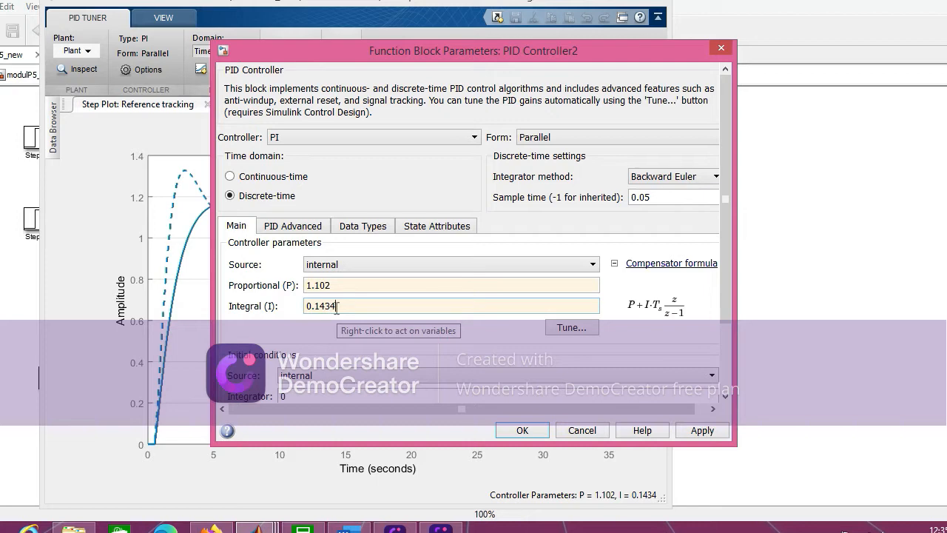
click(522, 430)
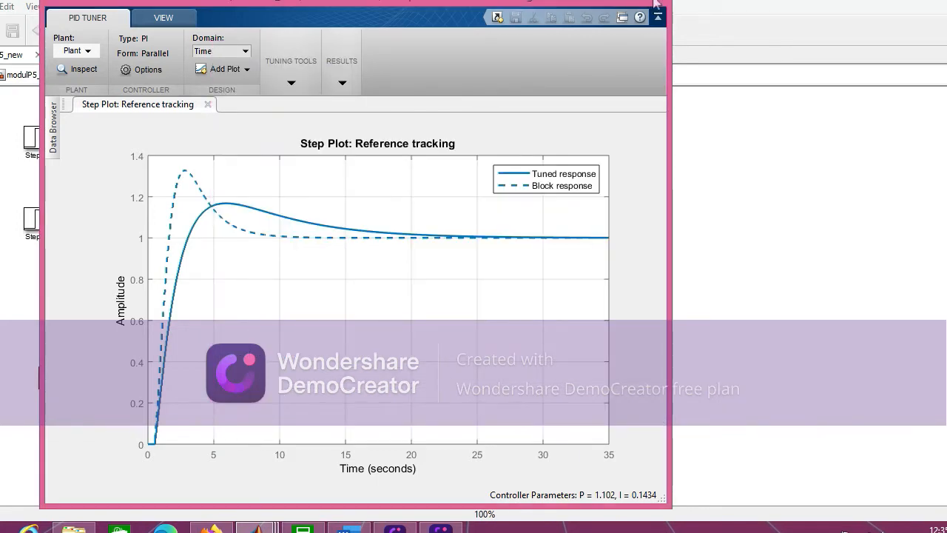
click(656, 3)
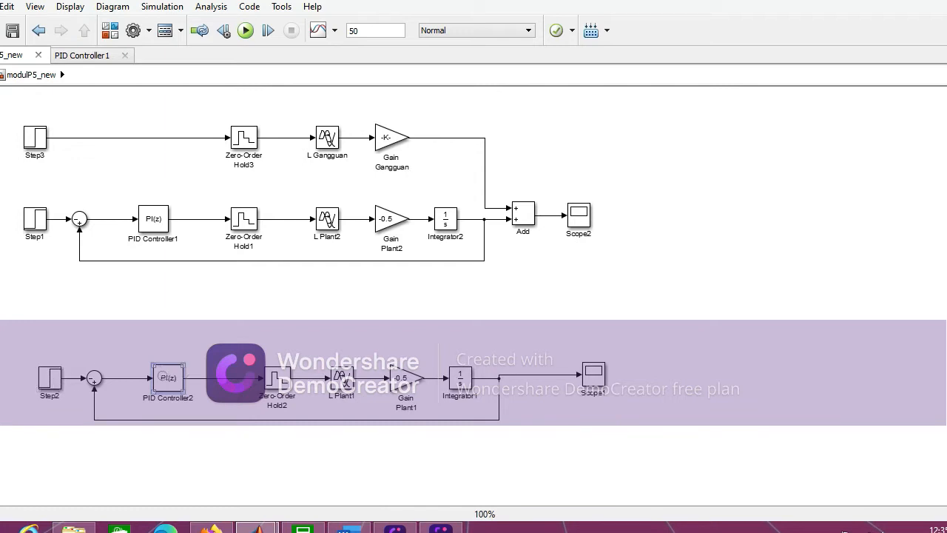
- Check the gains and sample time of PID Controller2 in the lower control loop
drag(12, 305, 677, 450)
double_click(163, 377)
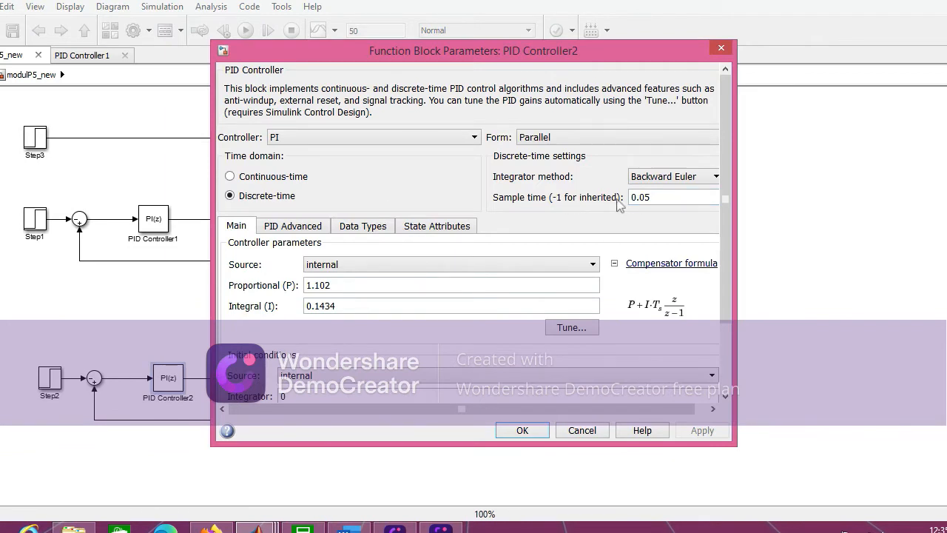
click(720, 48)
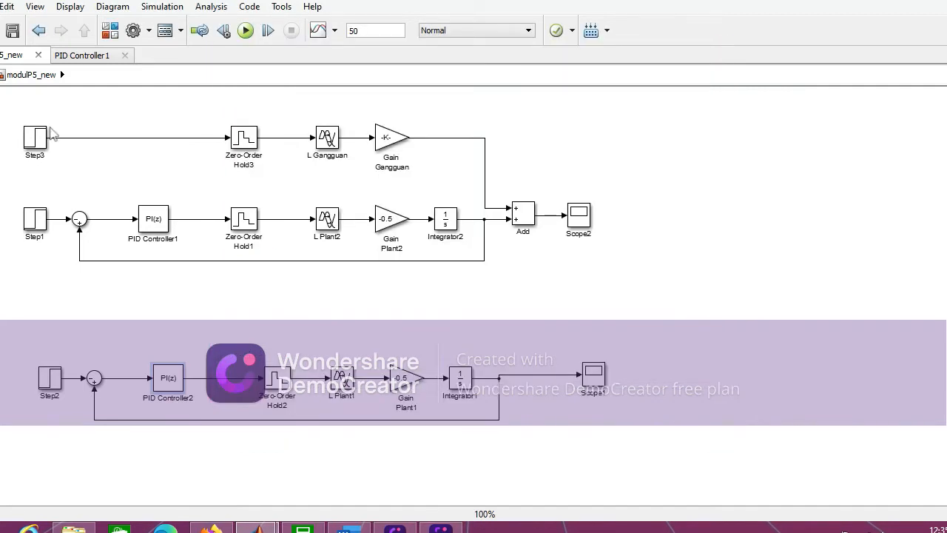
- Compare the sample time of the Step2 block with that of PID Controller2
double_click(50, 379)
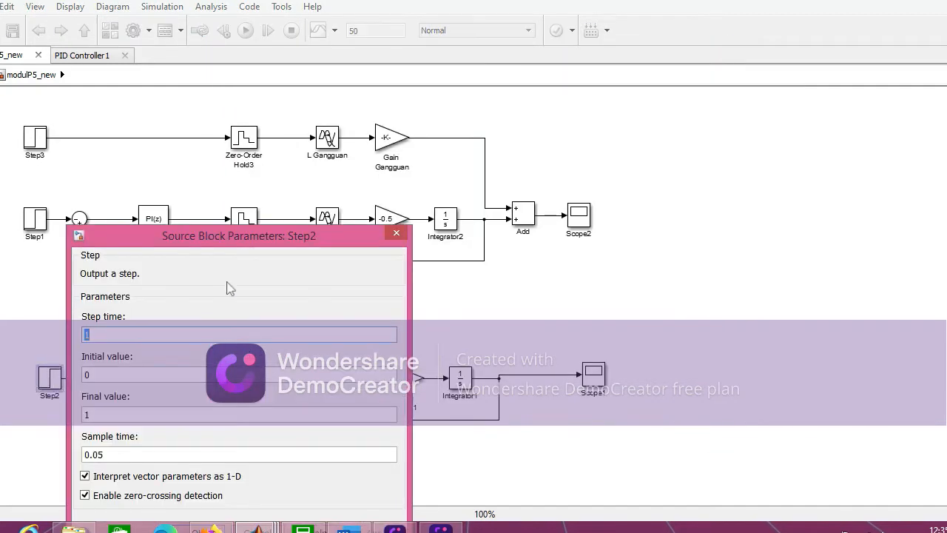
drag(222, 242, 224, 152)
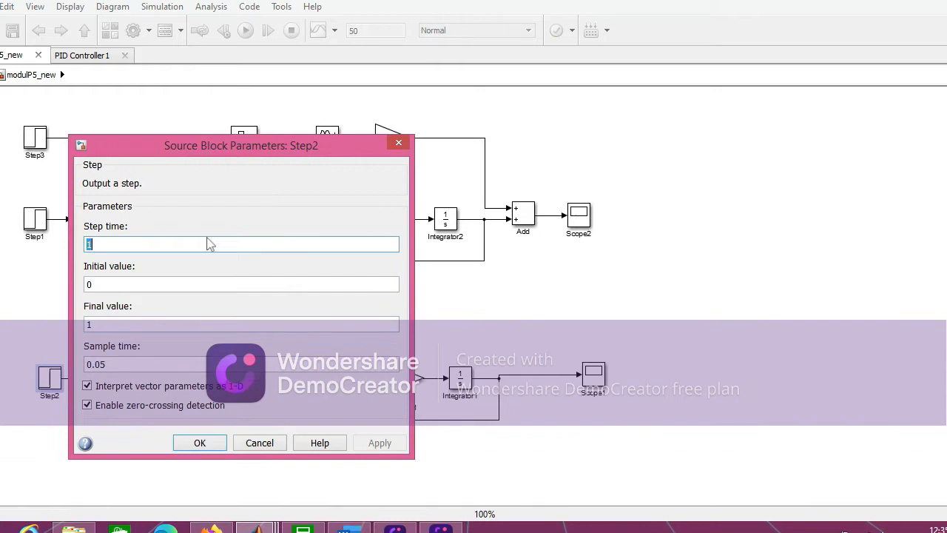
double_click(135, 367)
click(133, 368)
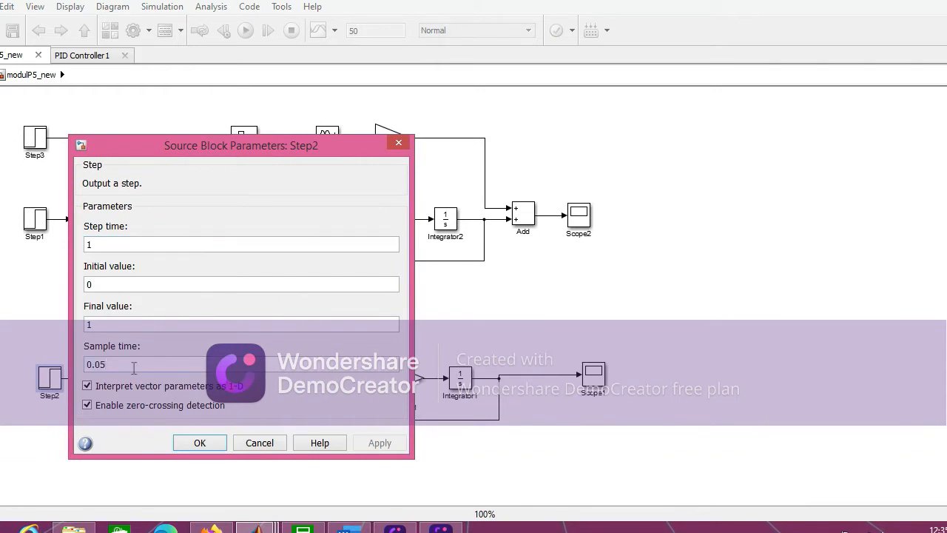
click(195, 442)
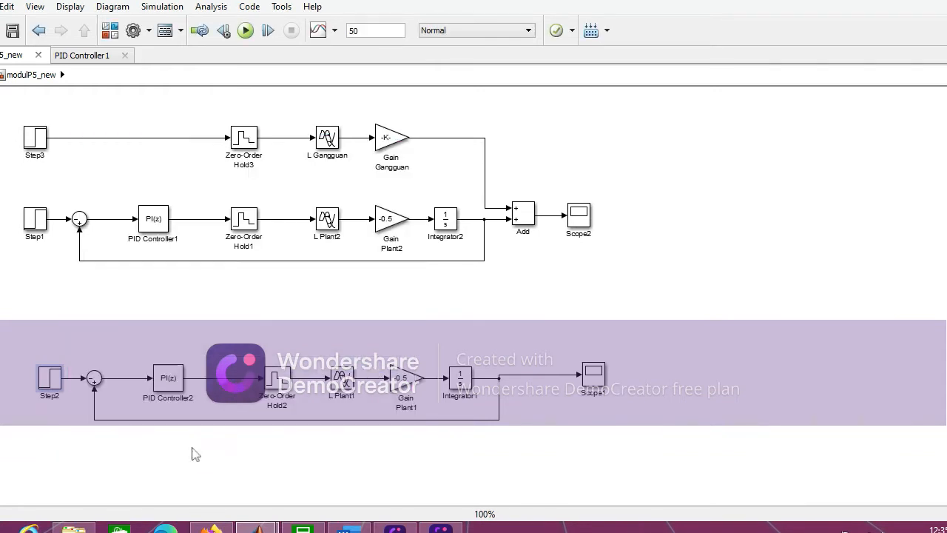
click(172, 382)
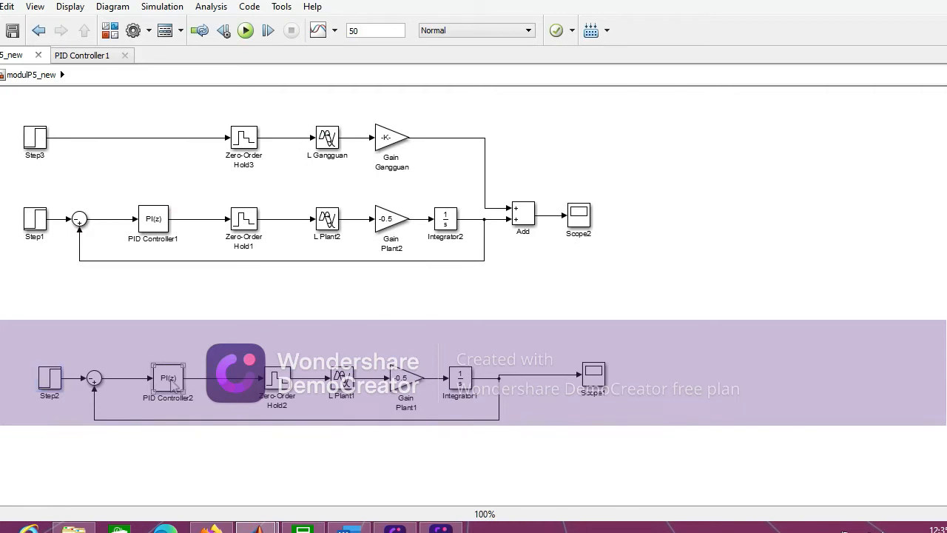
double_click(173, 382)
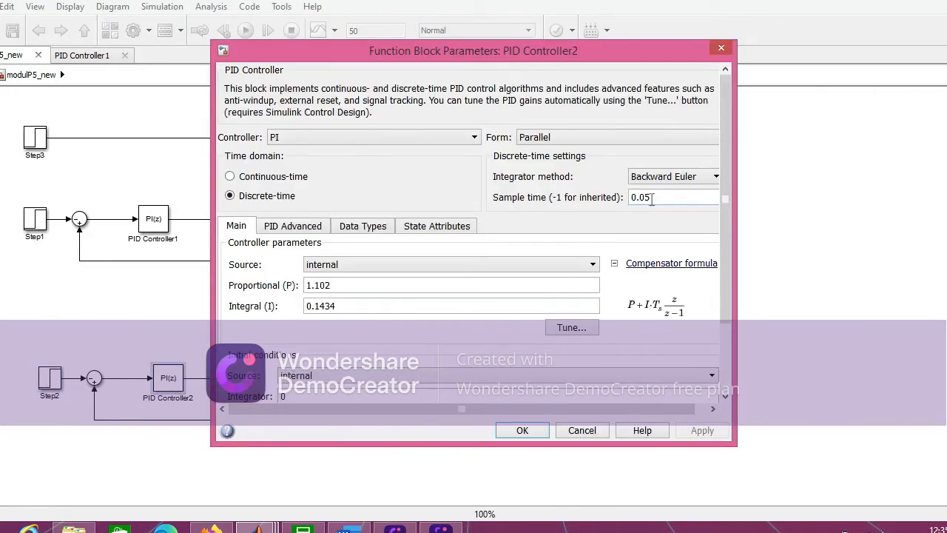
click(523, 431)
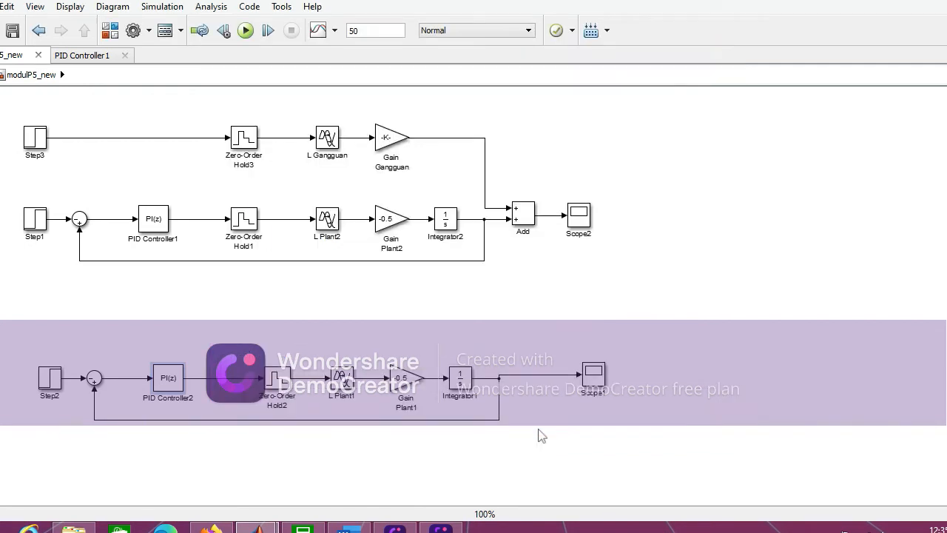
- Run the simulation and examine the rise time and overshoot of the Scope1 response
click(248, 35)
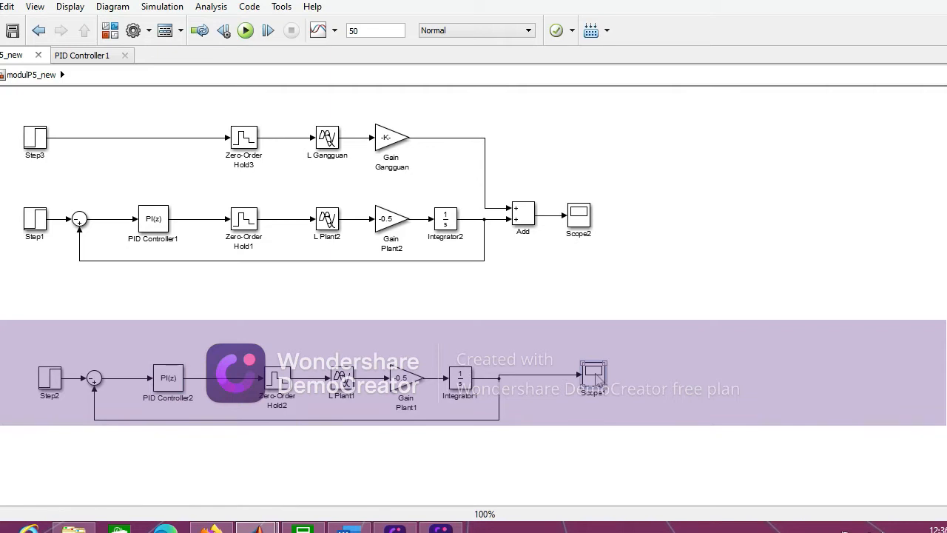
double_click(596, 376)
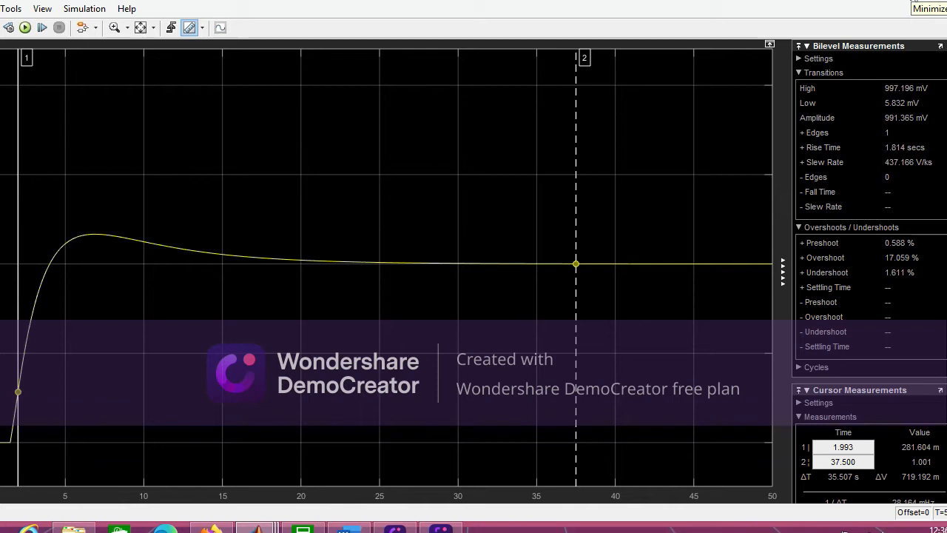
click(936, 1)
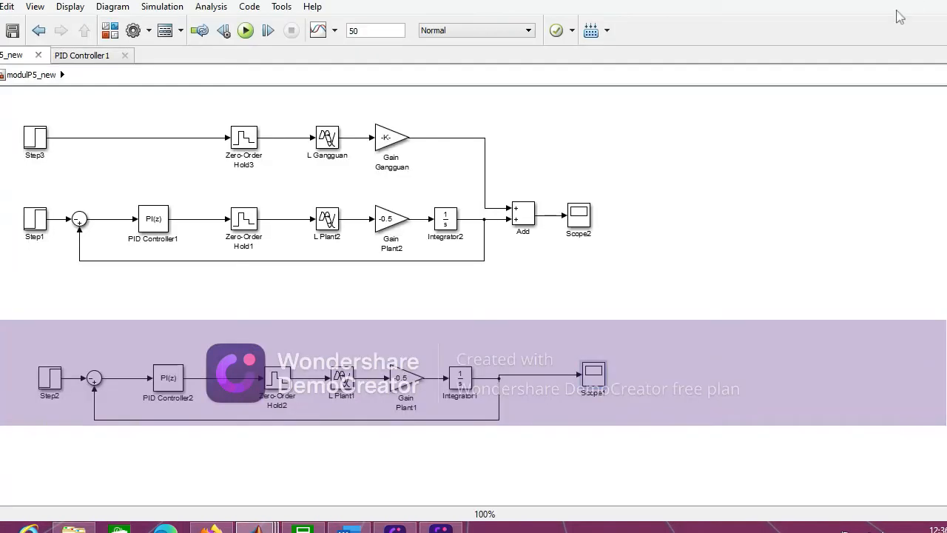
- Set the Step2 block's sample time to 0.5
click(46, 382)
double_click(48, 380)
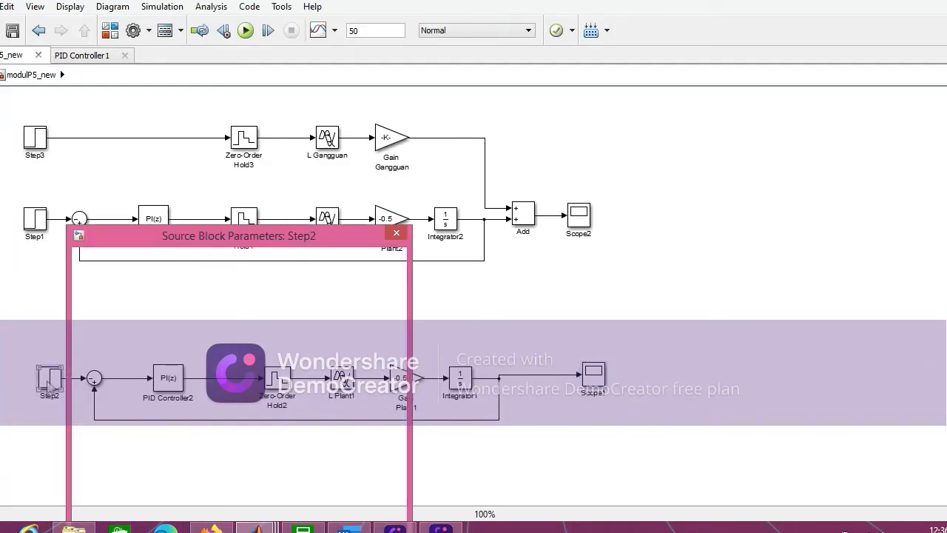
double_click(97, 455)
click(97, 459)
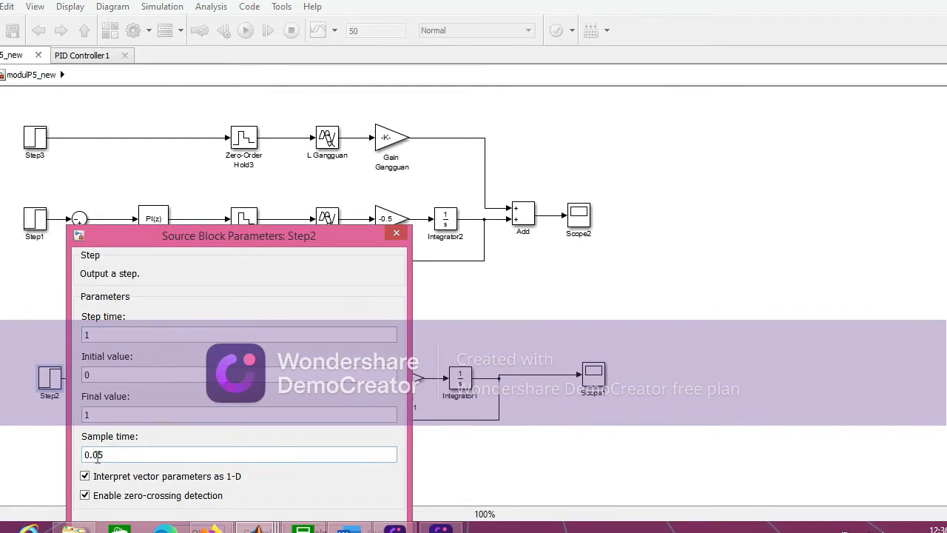
key(BackSpace)
key(Return)
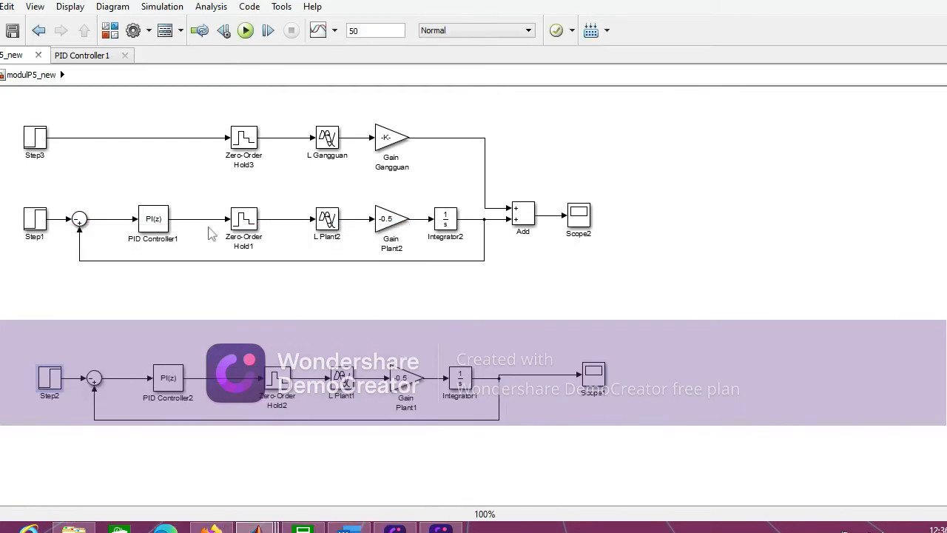
double_click(177, 379)
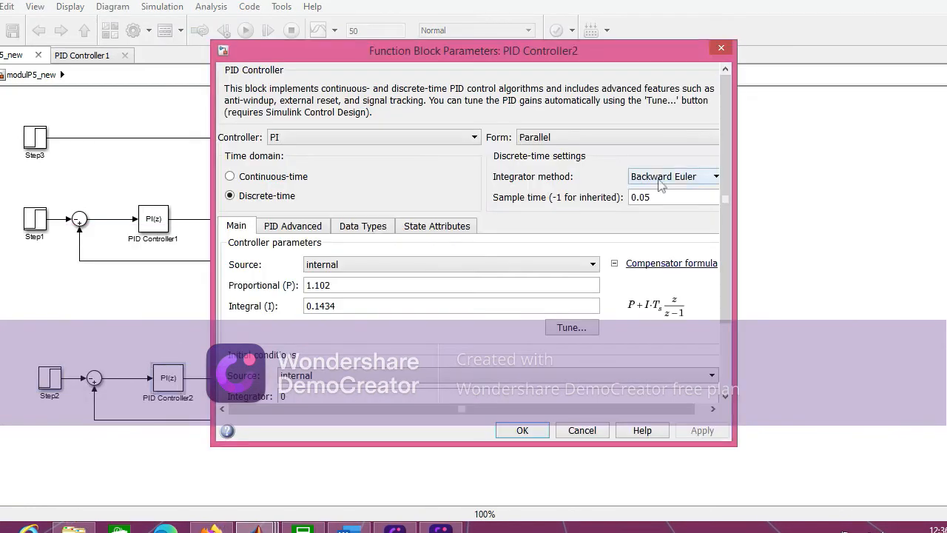
double_click(643, 198)
key(Return)
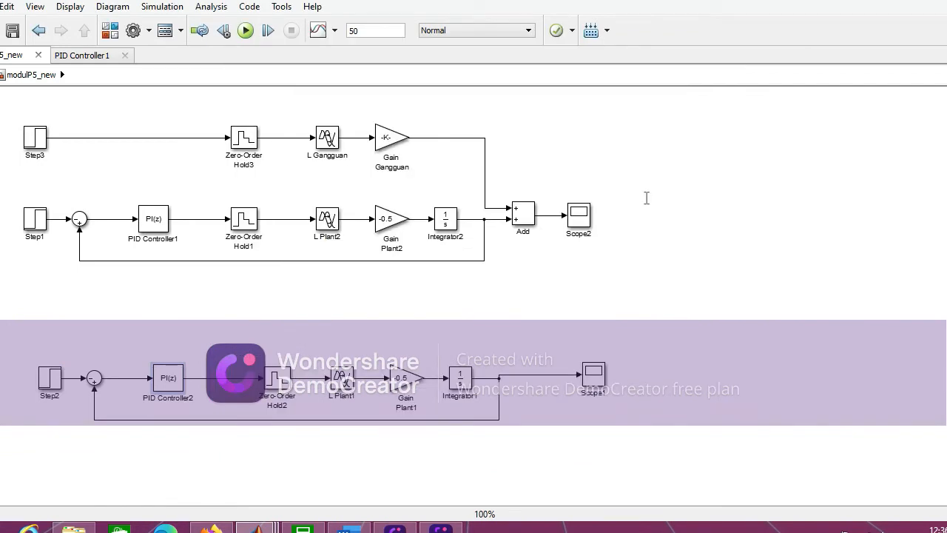
- Set PID Controller2's sample time to 0.5
double_click(181, 383)
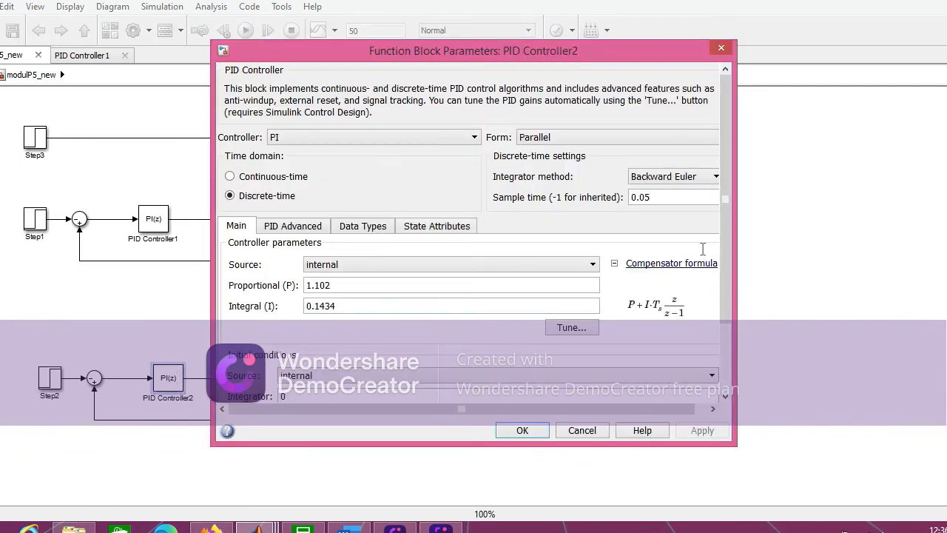
double_click(642, 198)
double_click(645, 197)
triple_click(646, 197)
double_click(647, 198)
text(5)
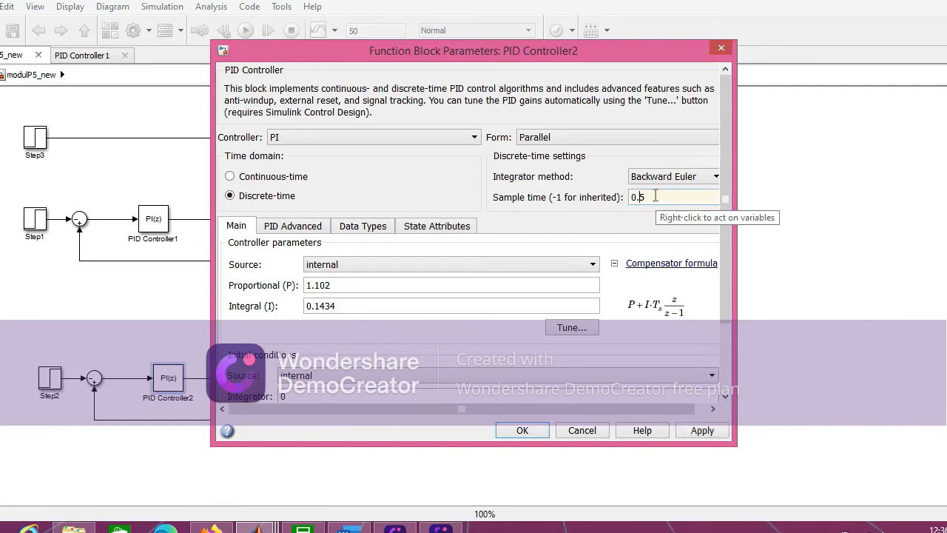
click(522, 429)
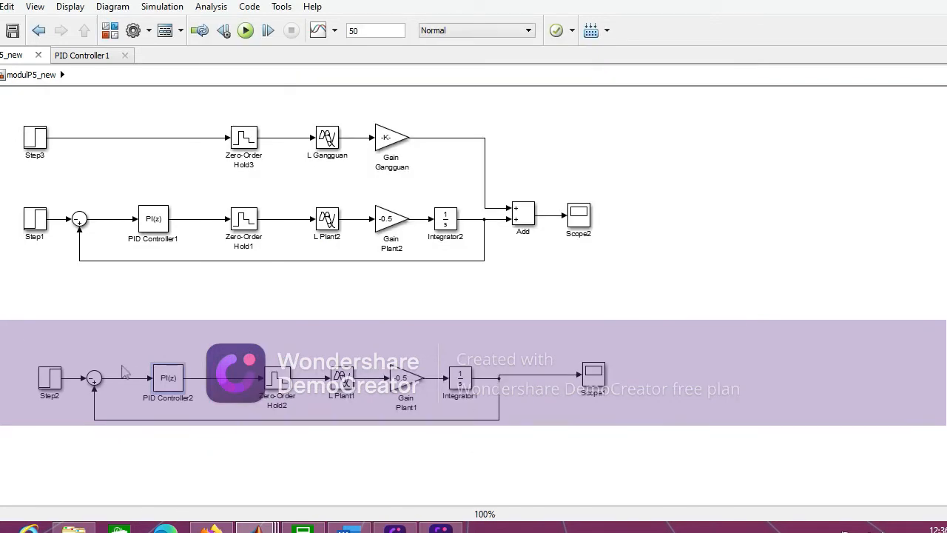
- Rerun the simulation with the new sample time and examine the rise time and overshoot in Scope1
click(242, 34)
mouse_move(255, 527)
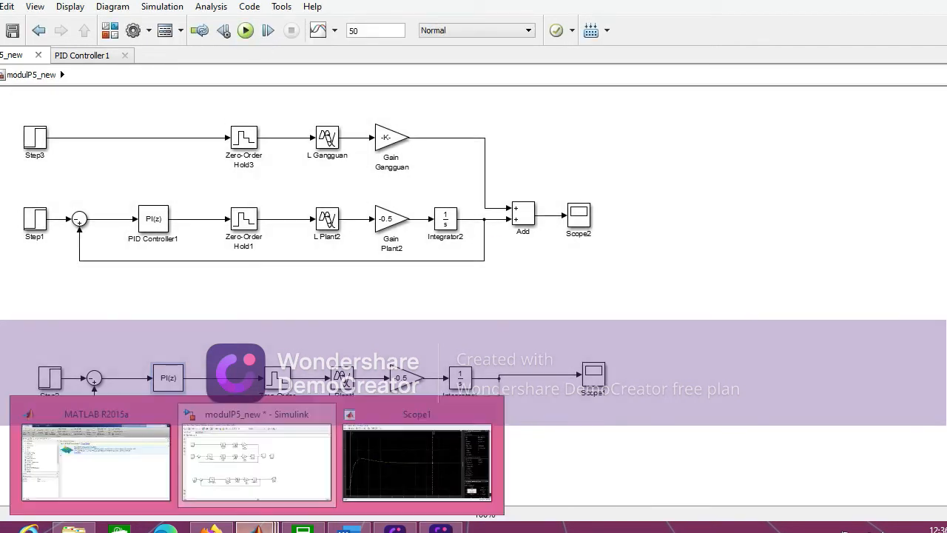
click(373, 476)
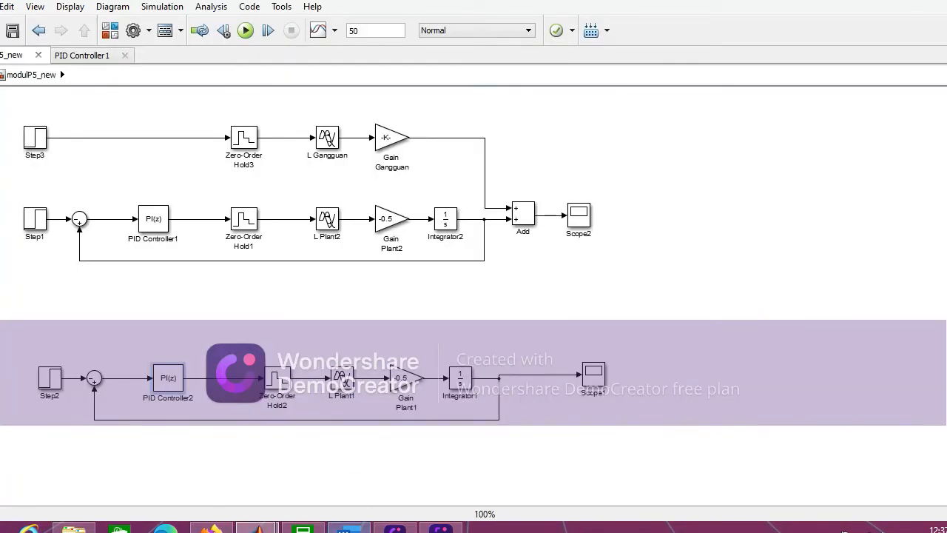
- Switch to the Word module and read the sampling time table, the PI tuning method steps and formulas, and the disturbance section
click(354, 528)
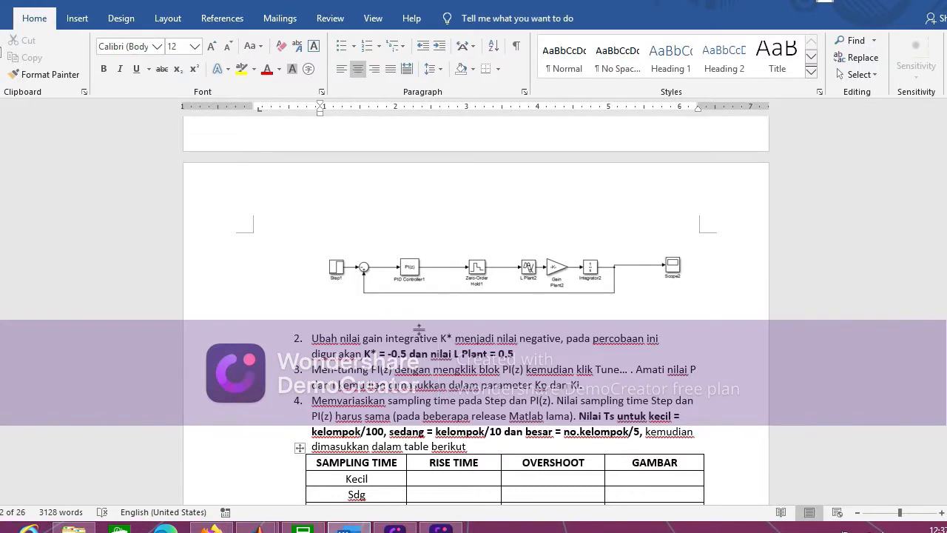
scroll(419, 329, down, 4)
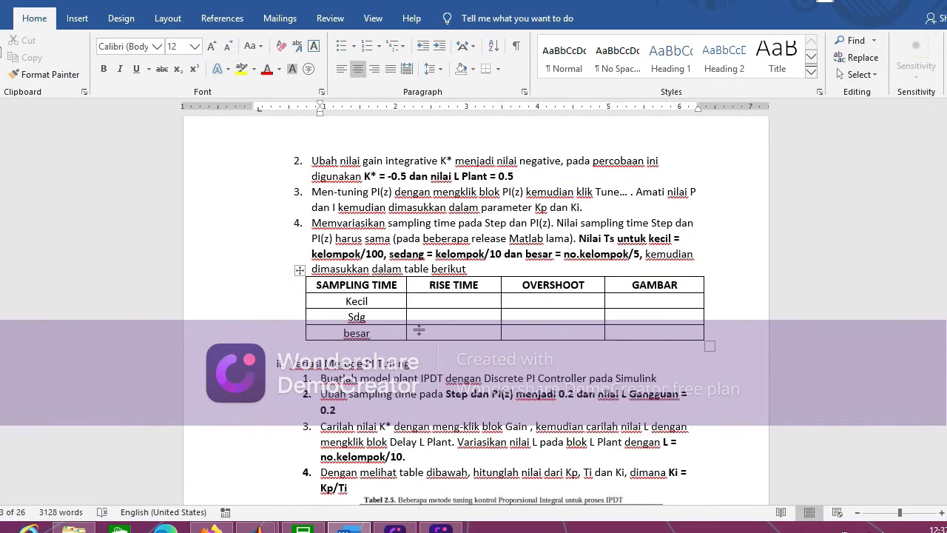
scroll(419, 330, down, 3)
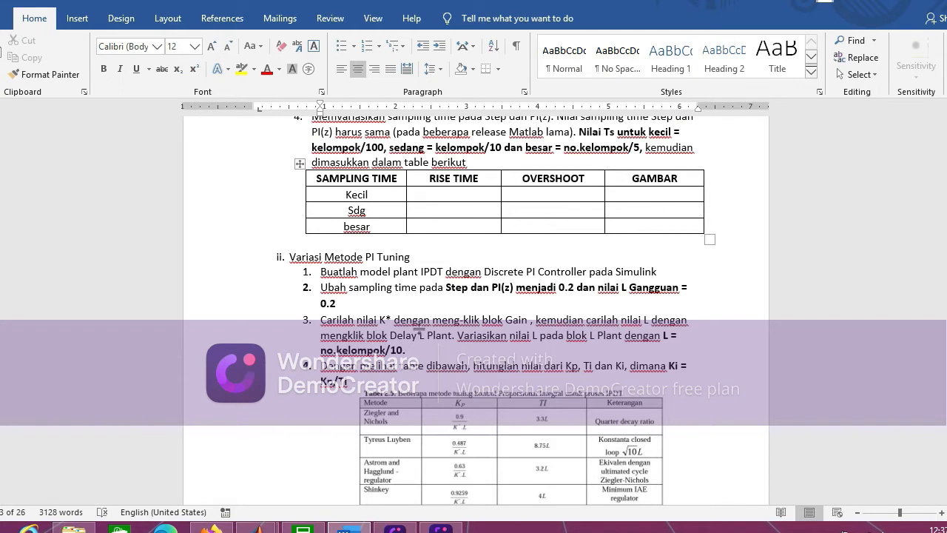
scroll(419, 330, down, 2)
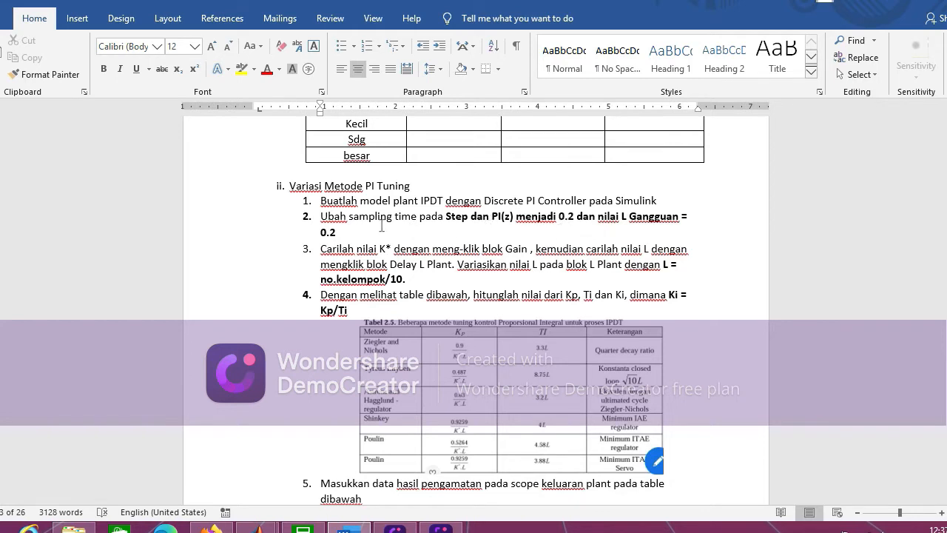
scroll(382, 226, down, 15)
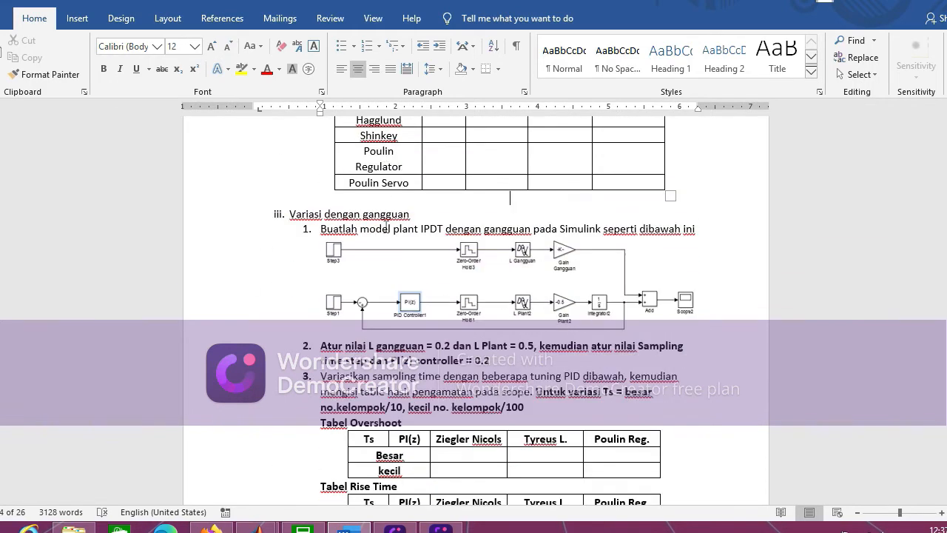
scroll(386, 227, up, 15)
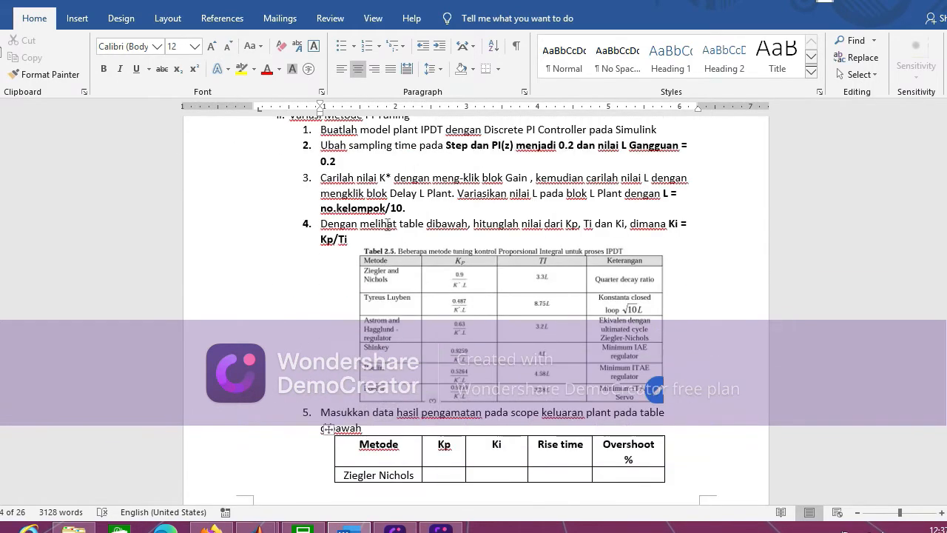
scroll(387, 223, up, 1)
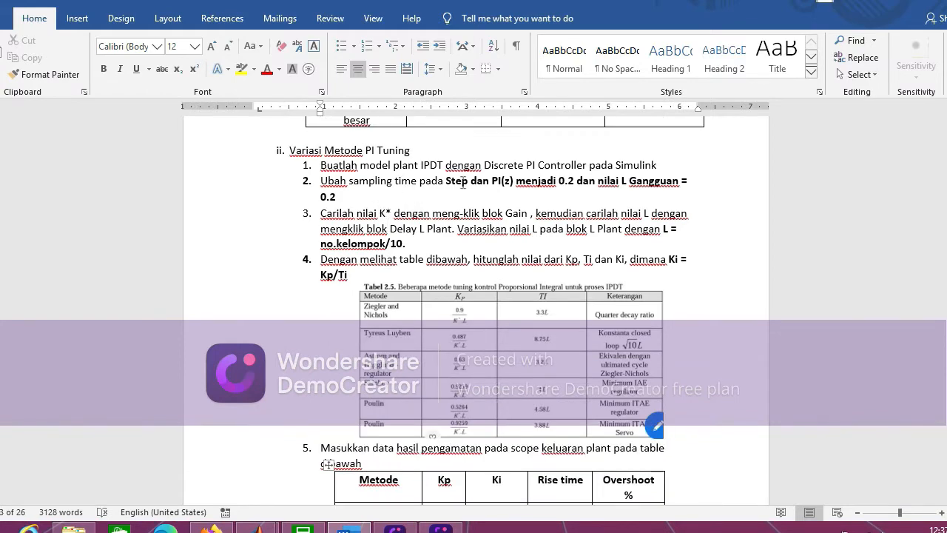
scroll(463, 196, up, 1)
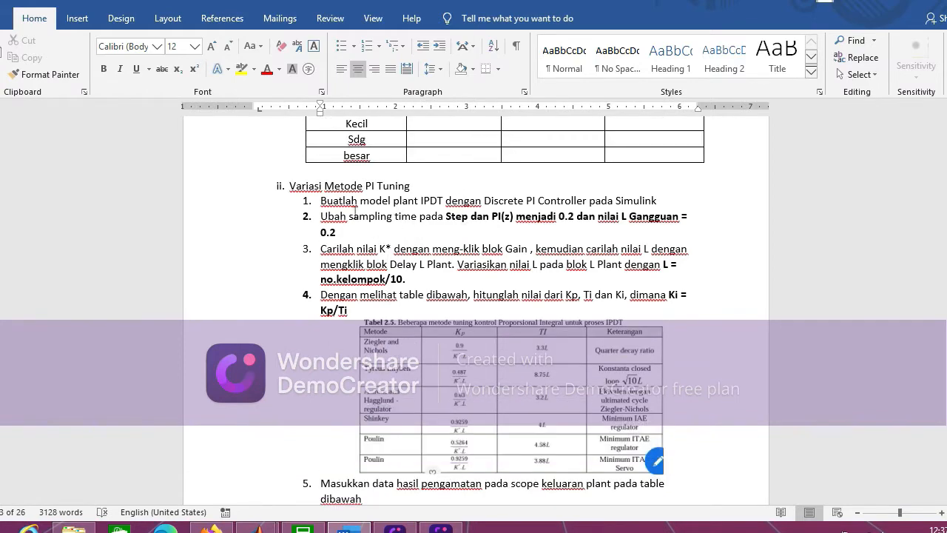
scroll(354, 215, up, 3)
scroll(339, 293, down, 1)
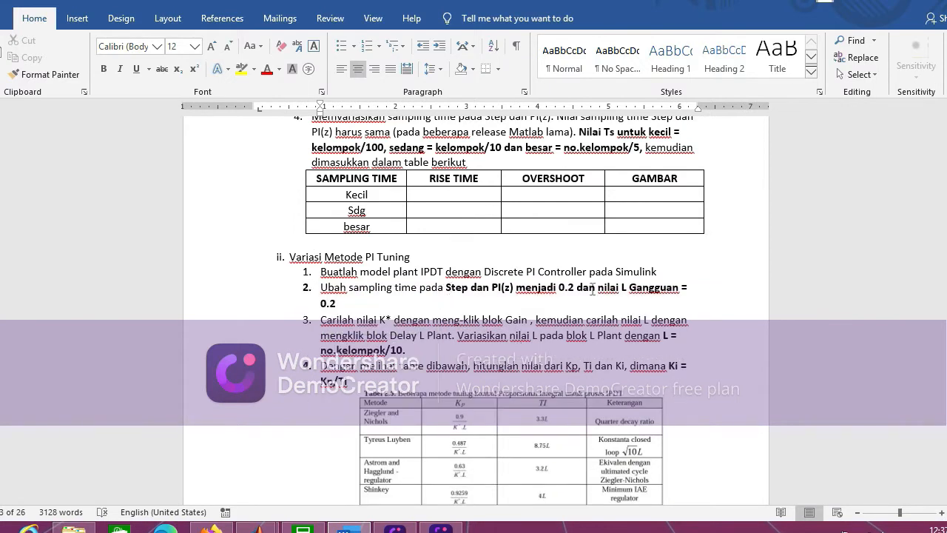
- Delete the phrase "dan nilai L Gangguan = 0.2" from instruction 2 of the Variasi Metode PI Tuning section
drag(568, 289, 615, 304)
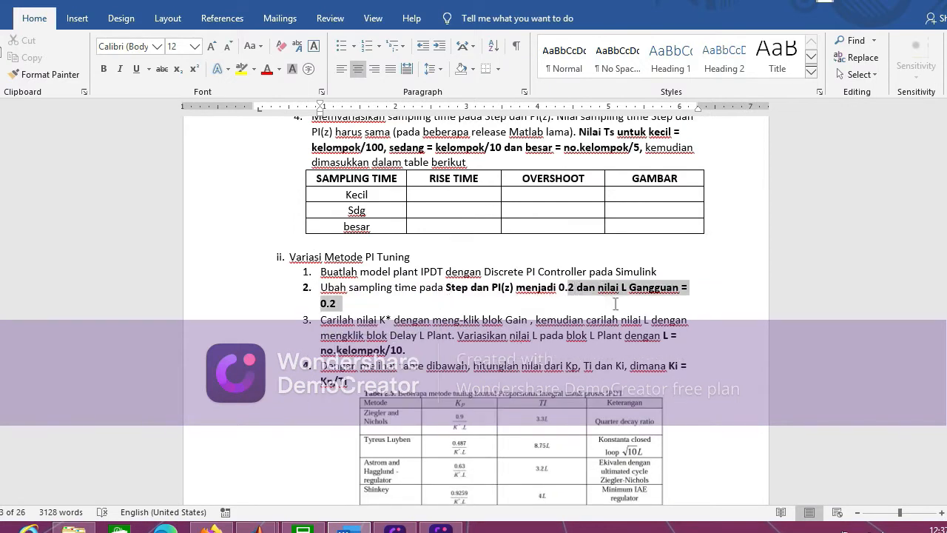
click(616, 304)
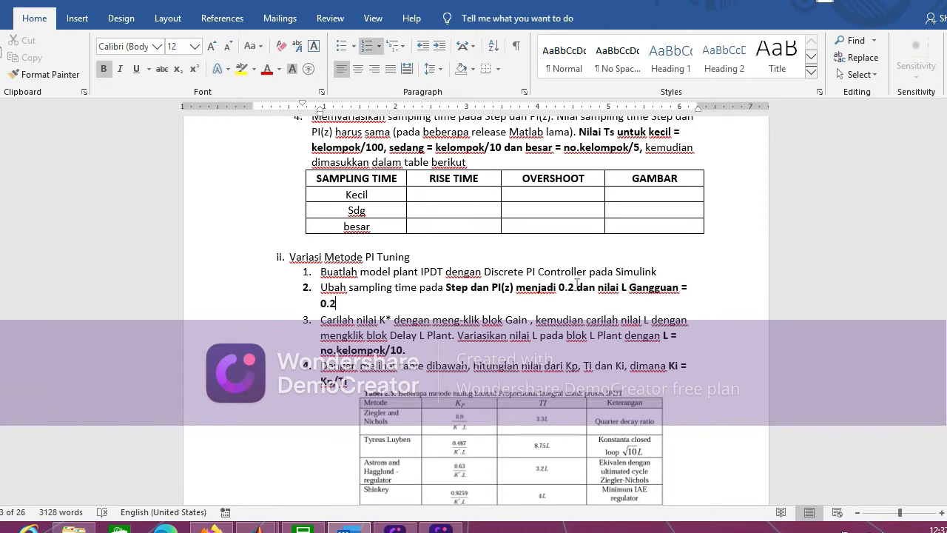
drag(575, 288, 623, 307)
right_click(623, 306)
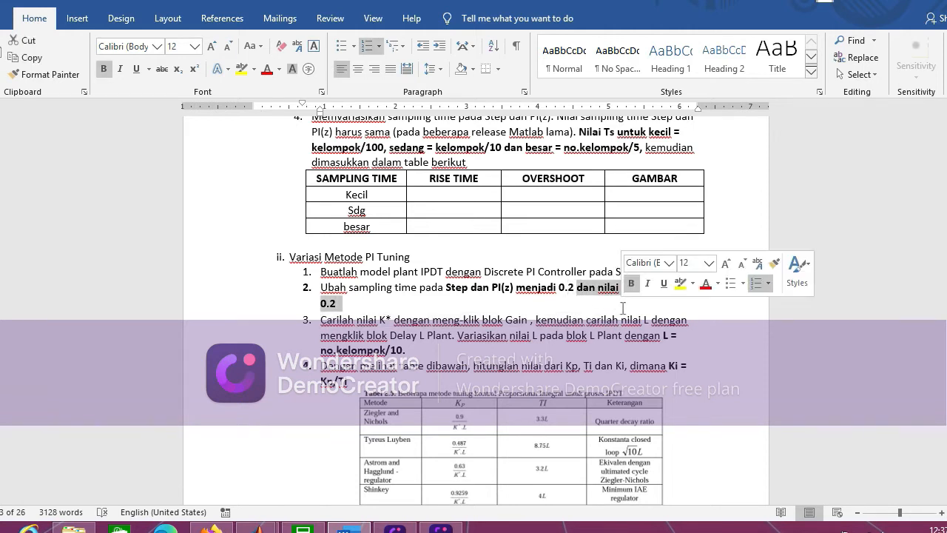
click(623, 311)
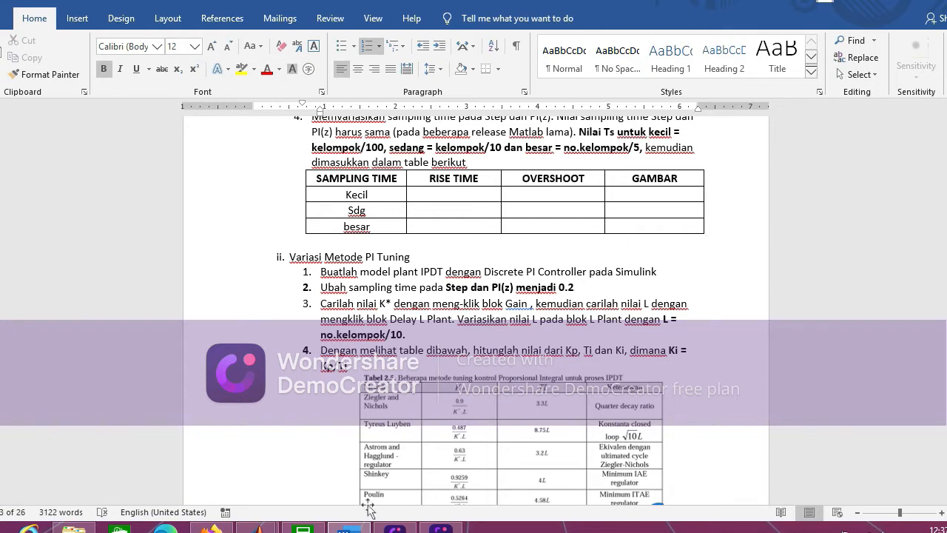
- Switch to the modulP5_new Simulink model and set the Step2 block's sample time to 0.2
mouse_move(256, 527)
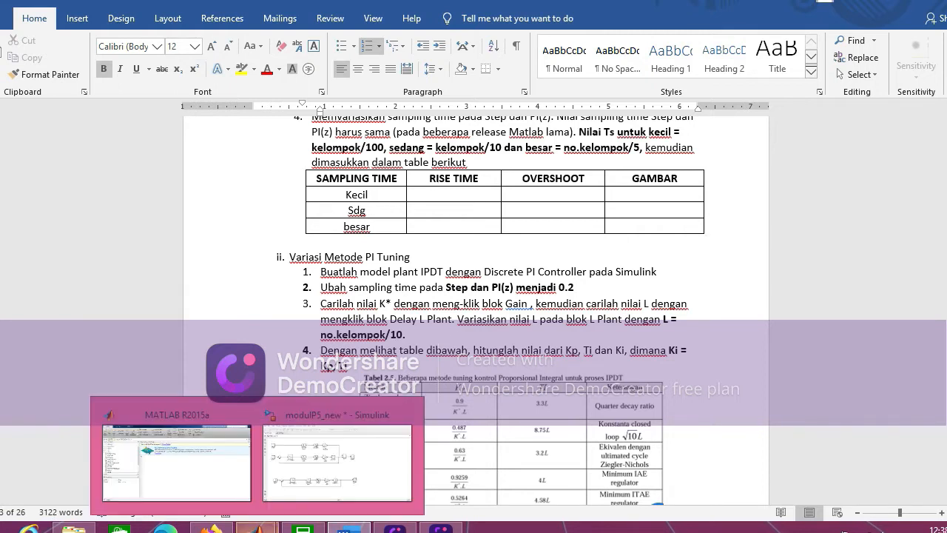
click(322, 481)
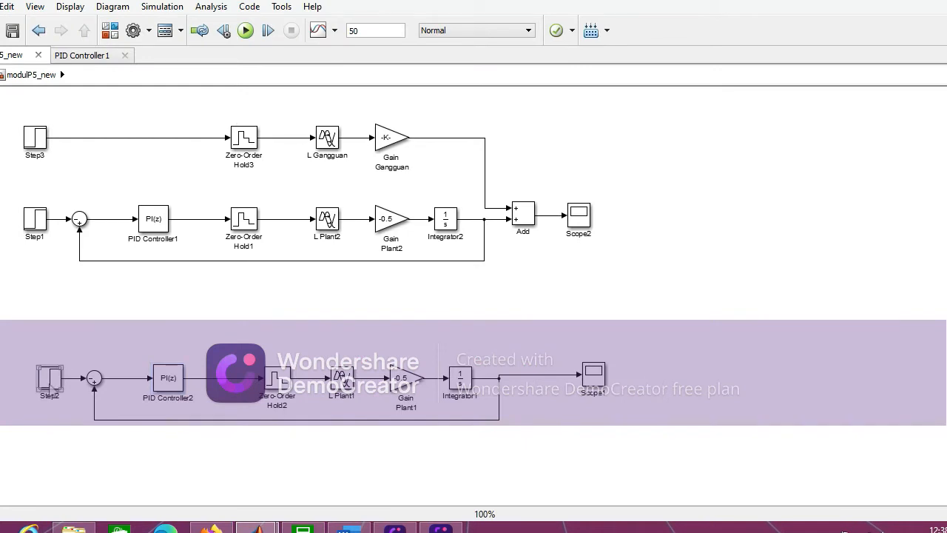
double_click(51, 389)
double_click(109, 453)
click(108, 453)
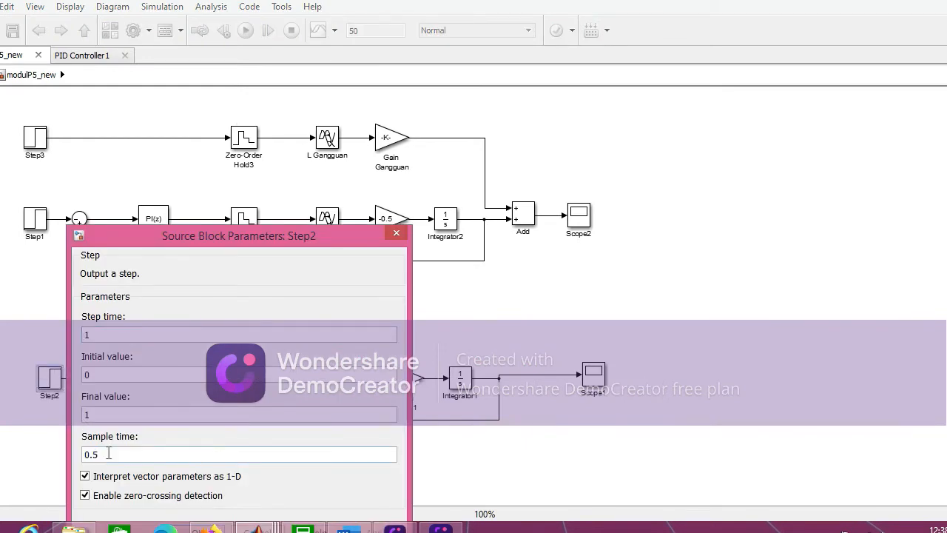
key(BackSpace)
text(2)
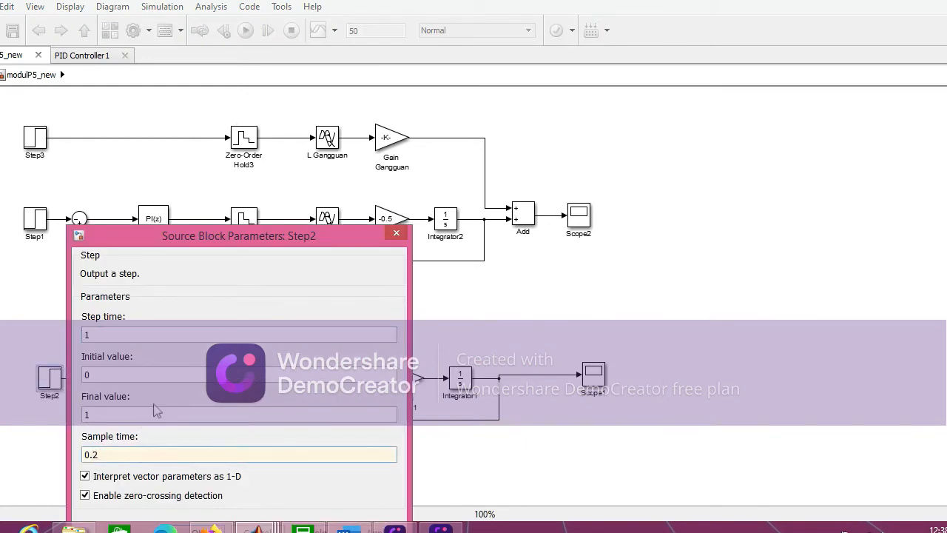
key(Return)
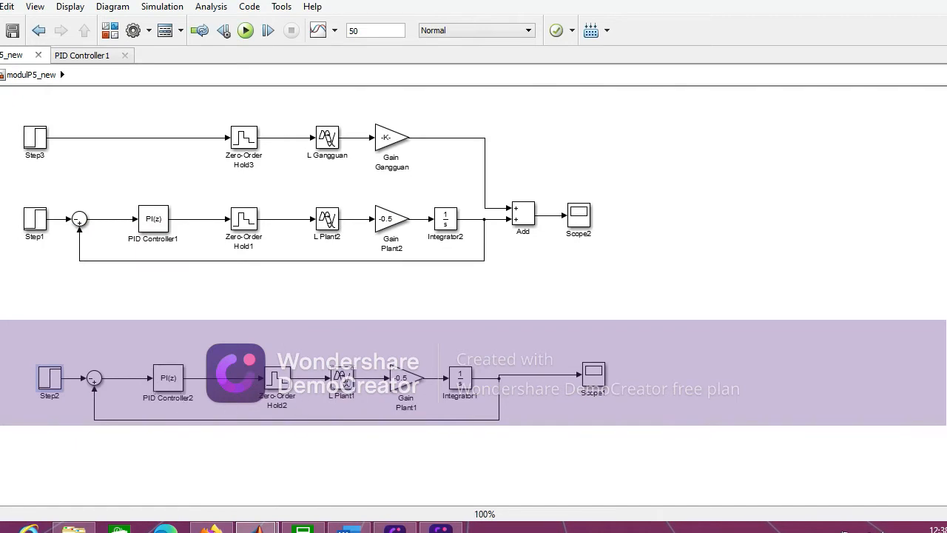
- Set PID Controller2's sample time to 0.2
click(170, 386)
double_click(170, 386)
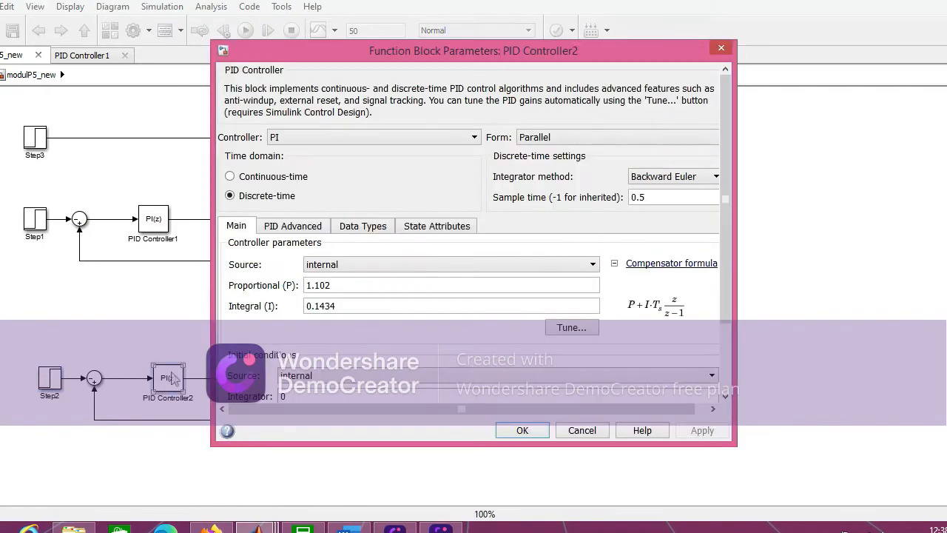
double_click(652, 194)
click(654, 197)
key(BackSpace)
text(2)
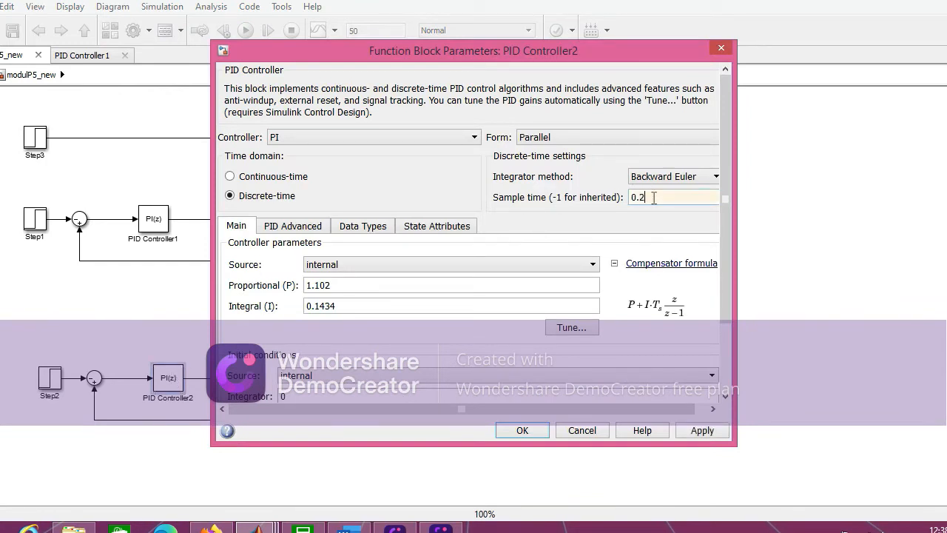
click(522, 430)
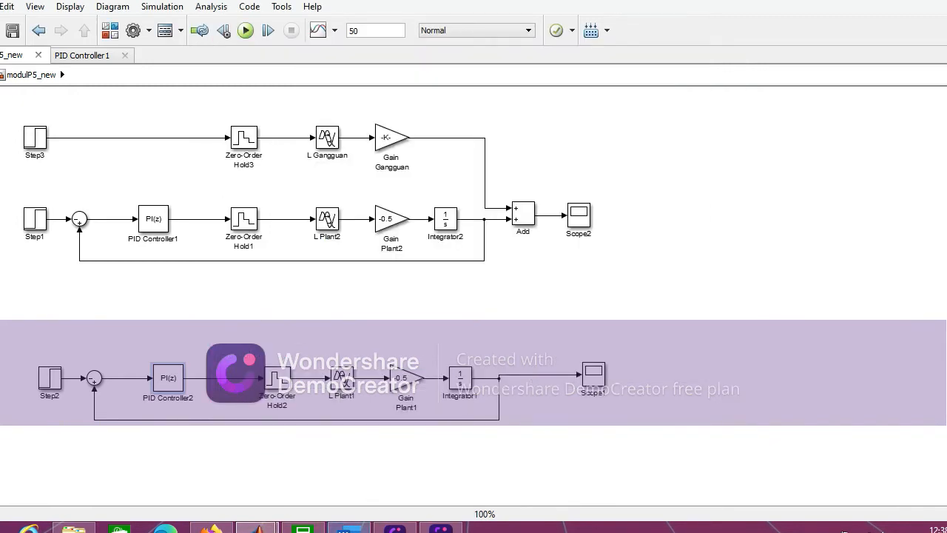
- Check the L Plant instruction in the Word module, and set the L Plant1 block's time delay to 1 in Simulink
click(347, 527)
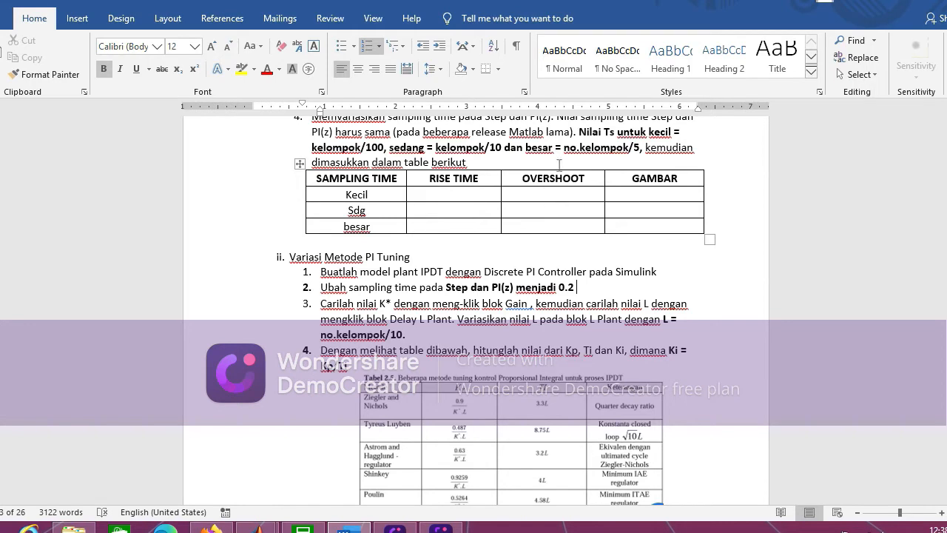
click(894, 3)
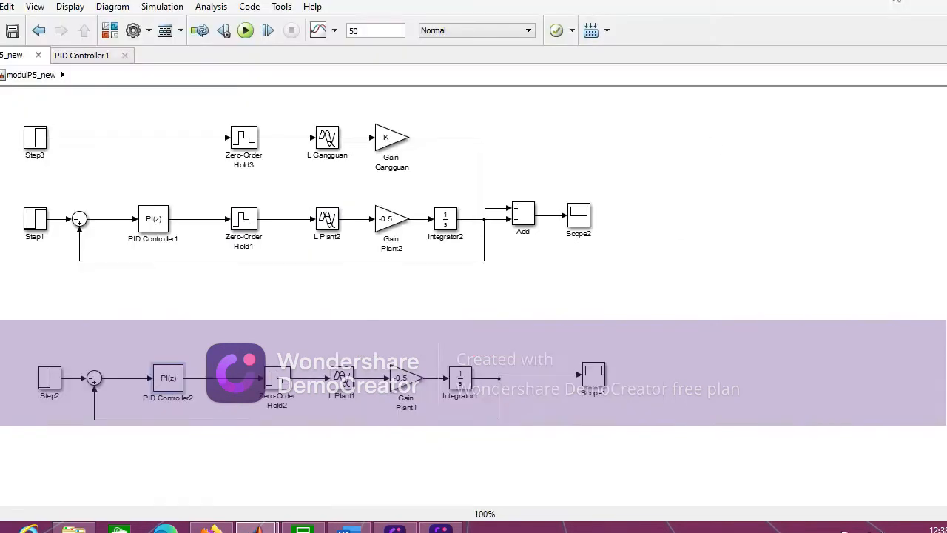
click(410, 381)
double_click(345, 380)
click(416, 325)
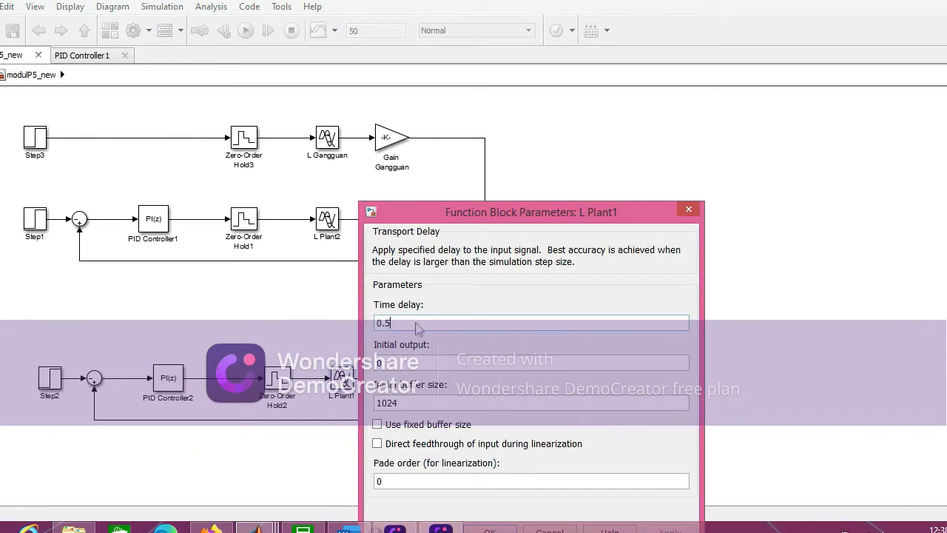
key(BackSpace)
key(BackSpace)
key(BackSpace)
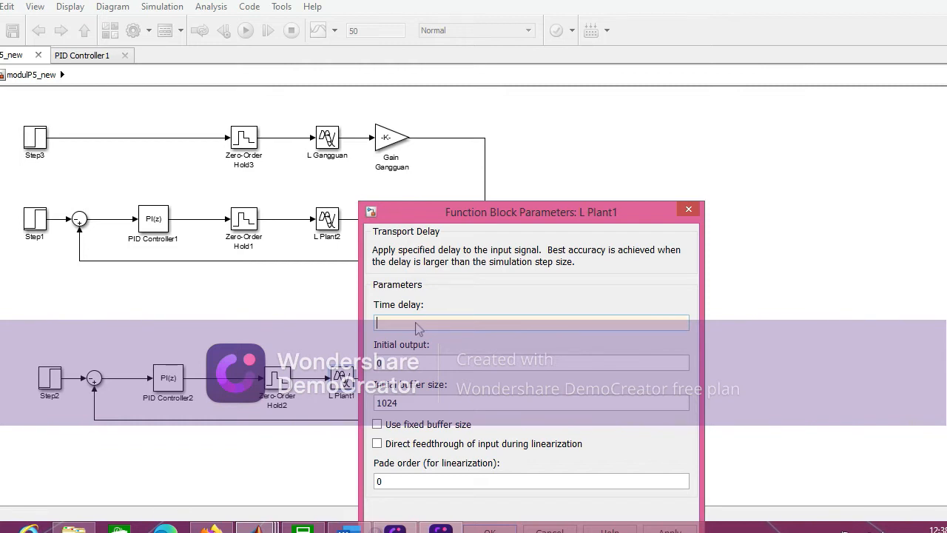
text(1)
drag(485, 213, 480, 134)
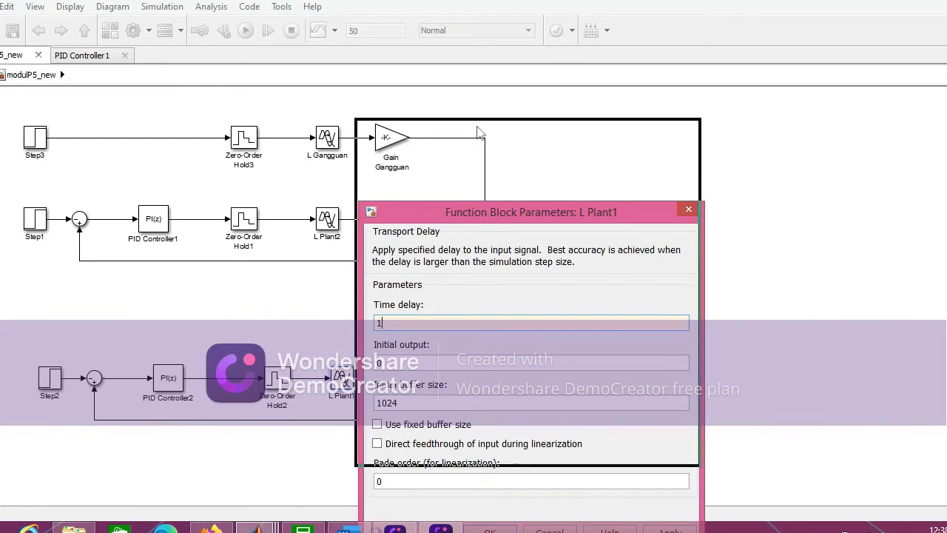
click(483, 449)
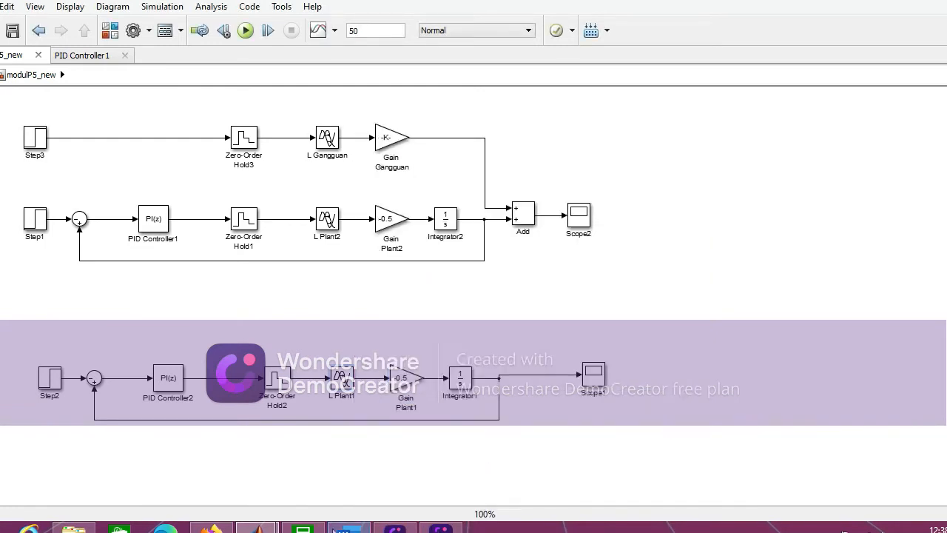
- Switch to the Word module and study the tuning instructions and the Kp and Ti formulas in Table 2.5 at a larger zoom
mouse_move(349, 528)
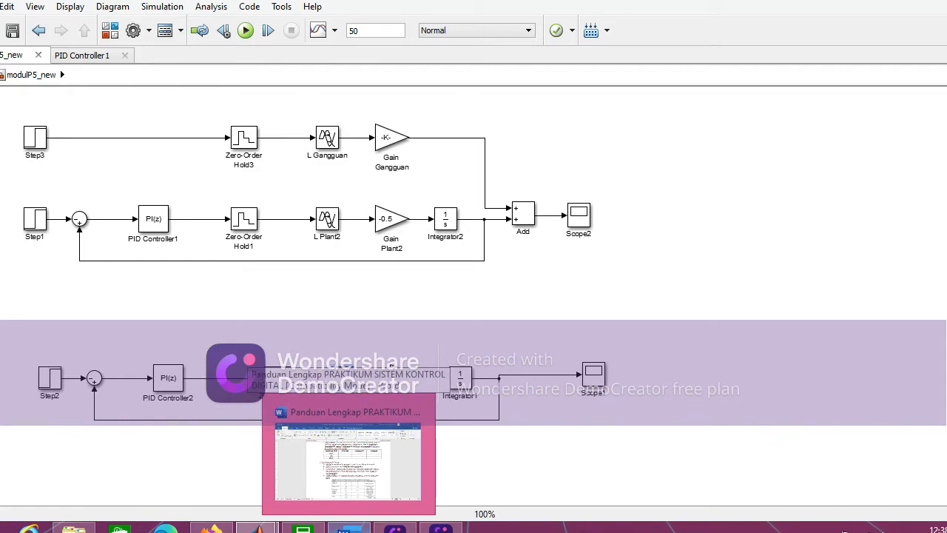
click(348, 459)
scroll(413, 307, down, 2)
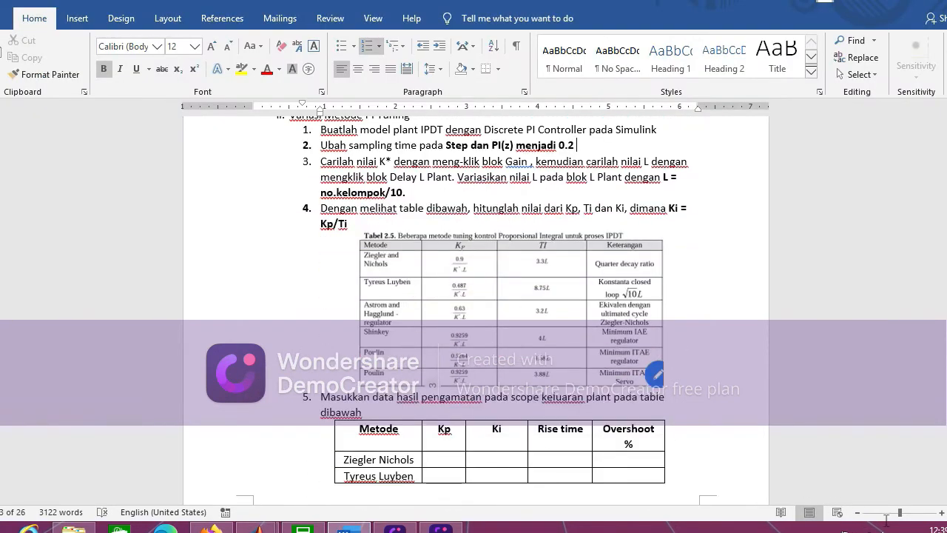
drag(901, 520, 907, 520)
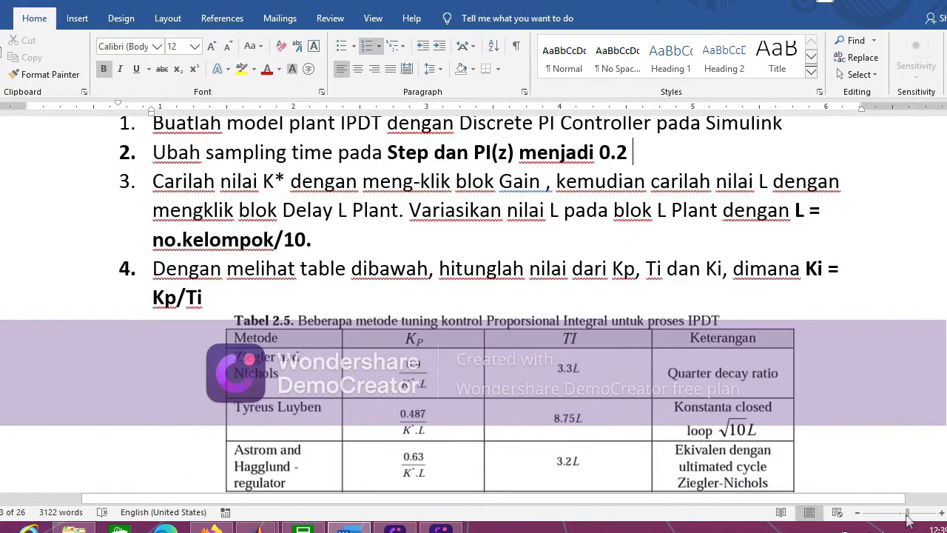
scroll(791, 381, down, 5)
scroll(766, 361, up, 3)
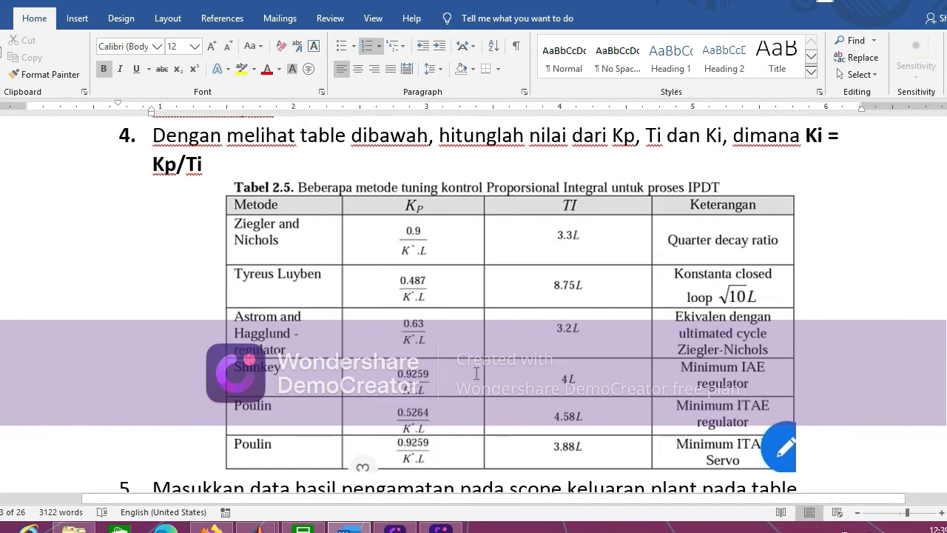
scroll(477, 374, down, 1)
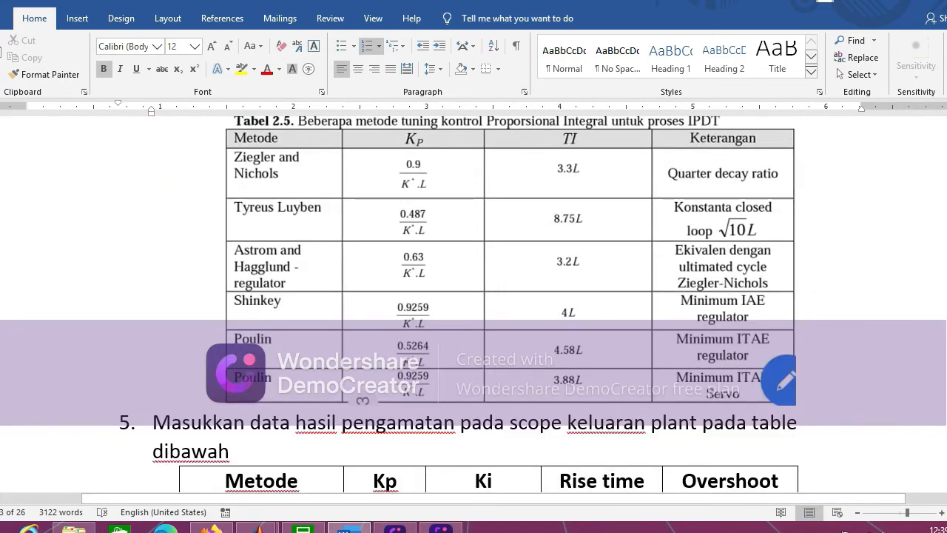
drag(946, 432, 946, 429)
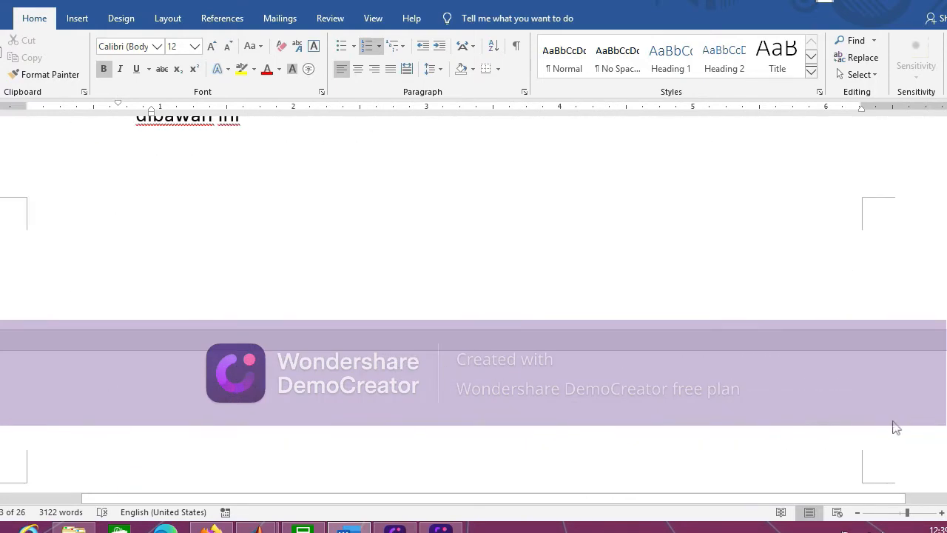
scroll(893, 423, down, 5)
drag(908, 513, 899, 512)
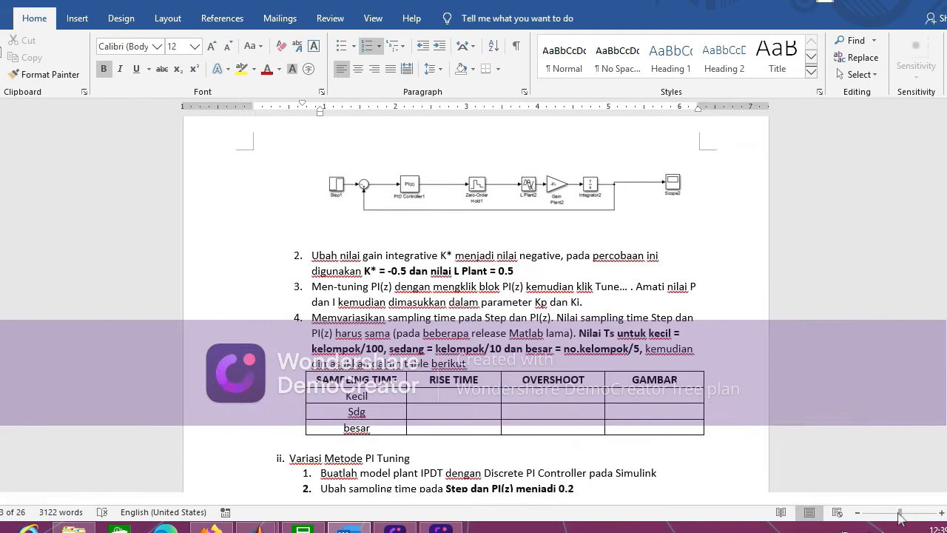
scroll(675, 407, down, 4)
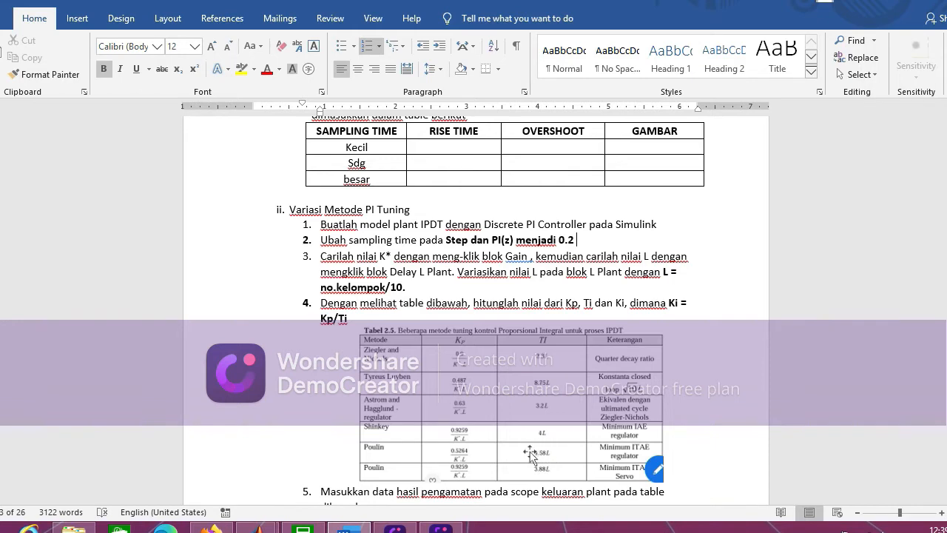
scroll(536, 443, up, 1)
scroll(546, 431, down, 2)
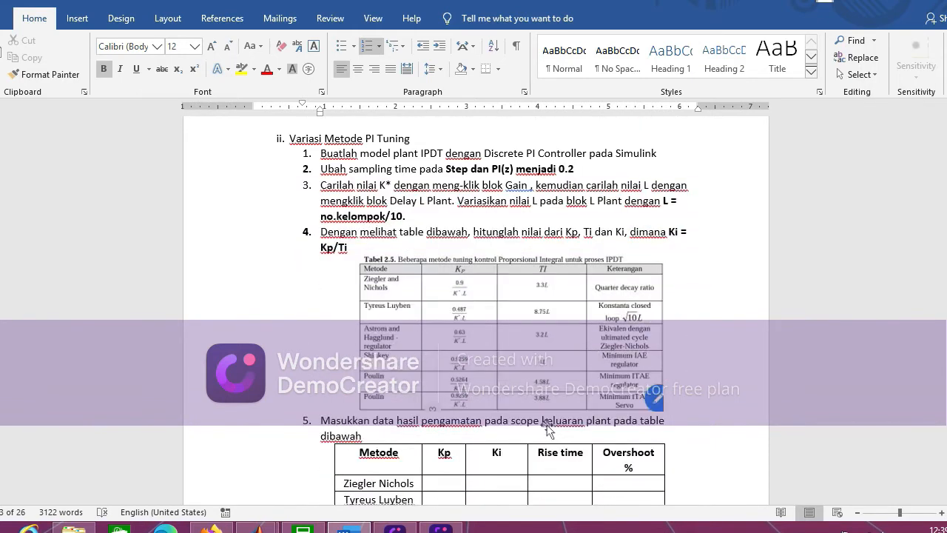
click(941, 516)
click(941, 516)
click(942, 516)
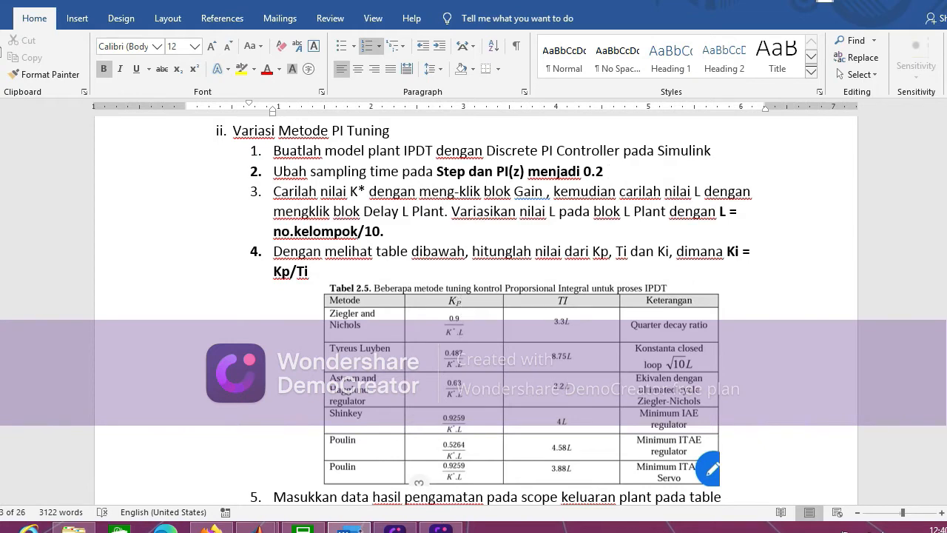
- Return to the Simulink model and set PID Controller2's proportional gain (P) to 1.0528
click(349, 530)
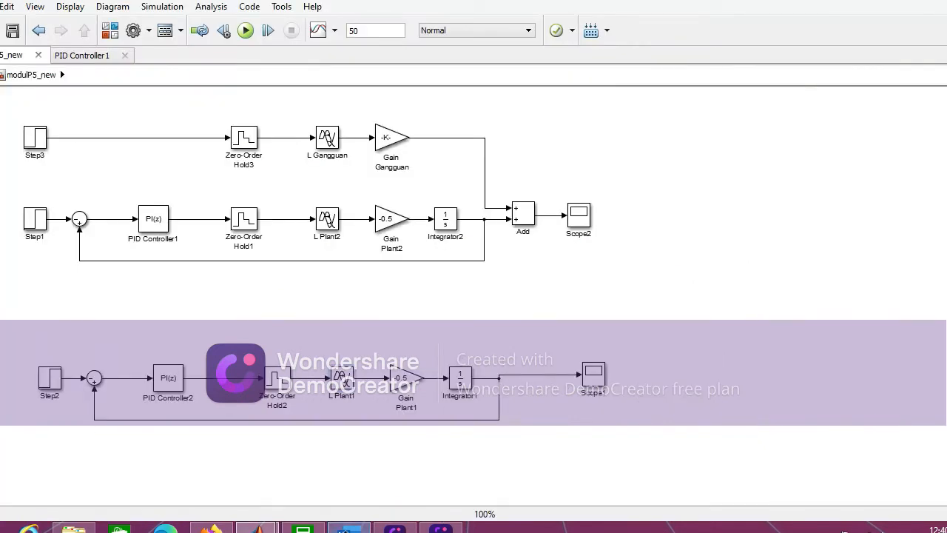
click(350, 530)
click(349, 530)
double_click(178, 379)
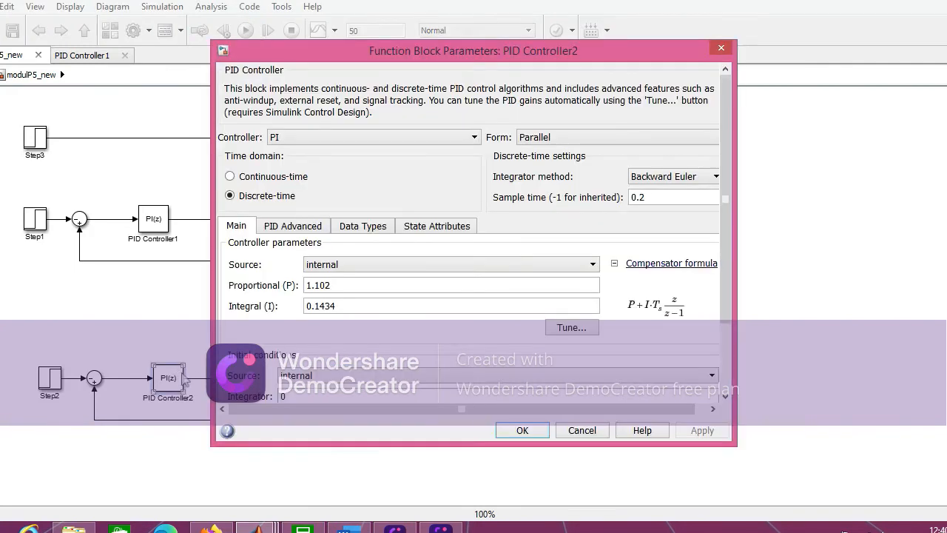
click(424, 291)
double_click(426, 290)
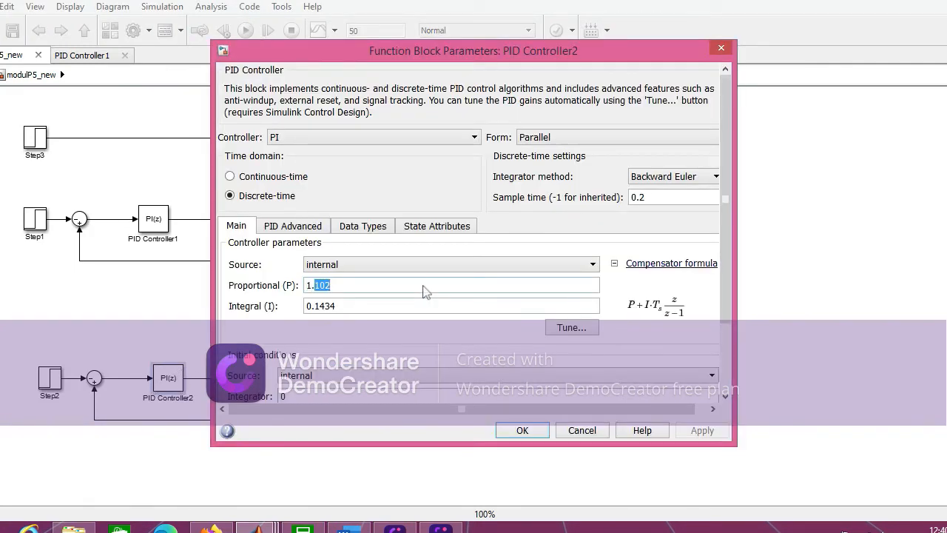
text(05)
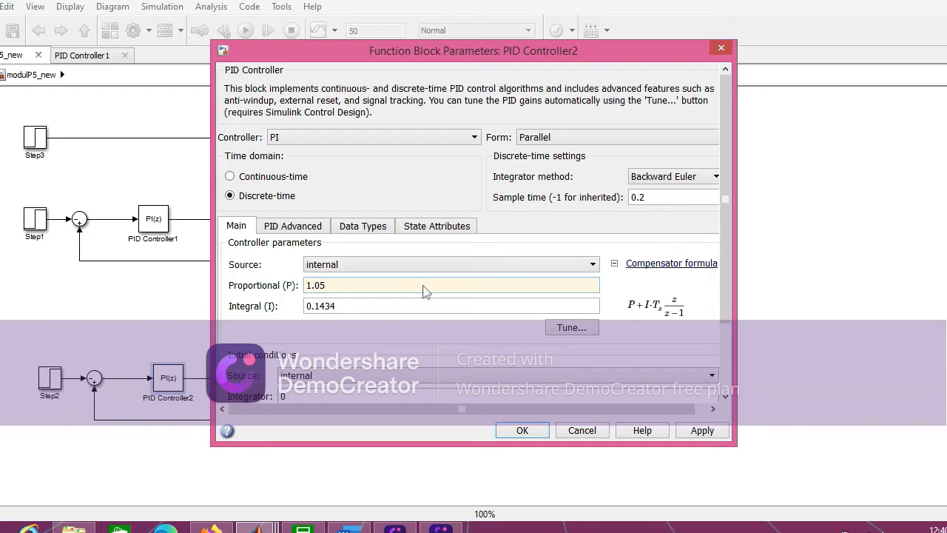
text(28)
scroll(425, 291, down, 1)
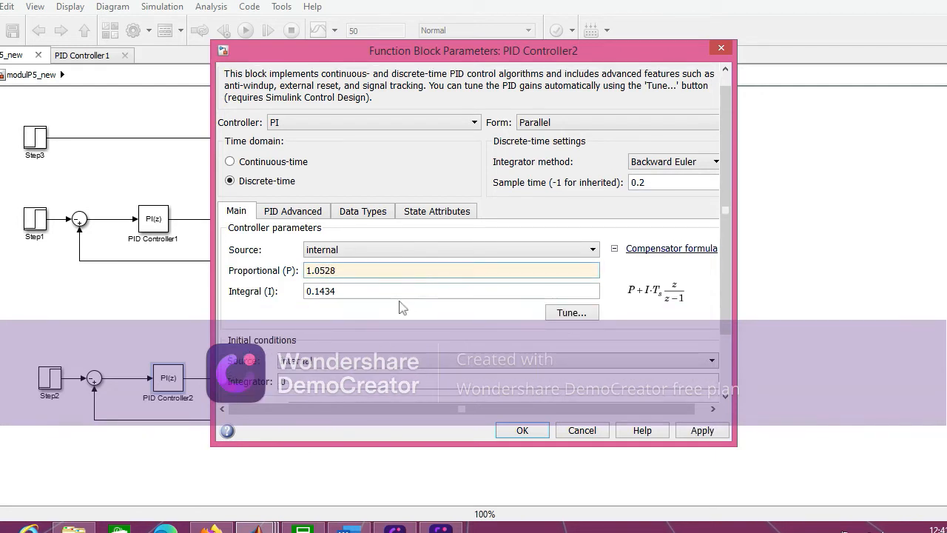
- Set PID Controller2's integral gain (I) to 0.2299 and apply the block parameters
double_click(392, 294)
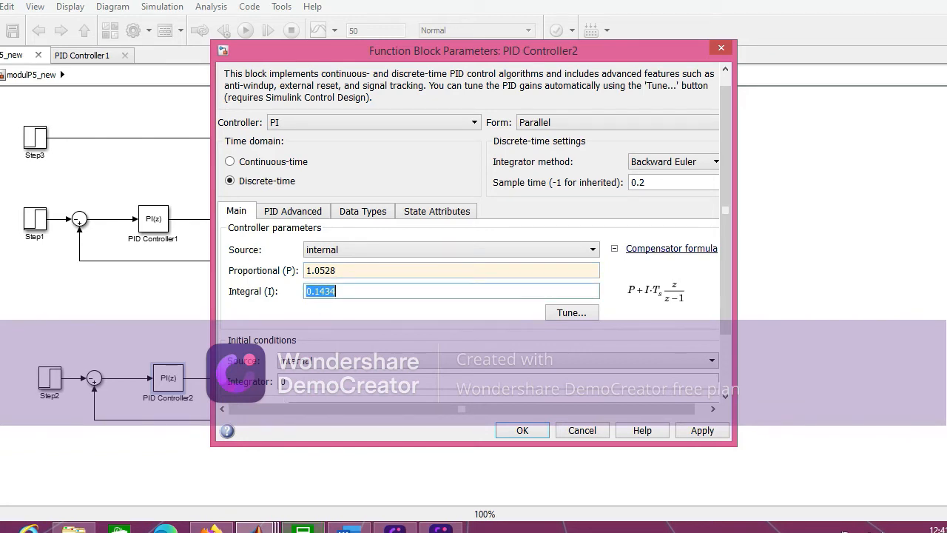
click(347, 526)
click(348, 529)
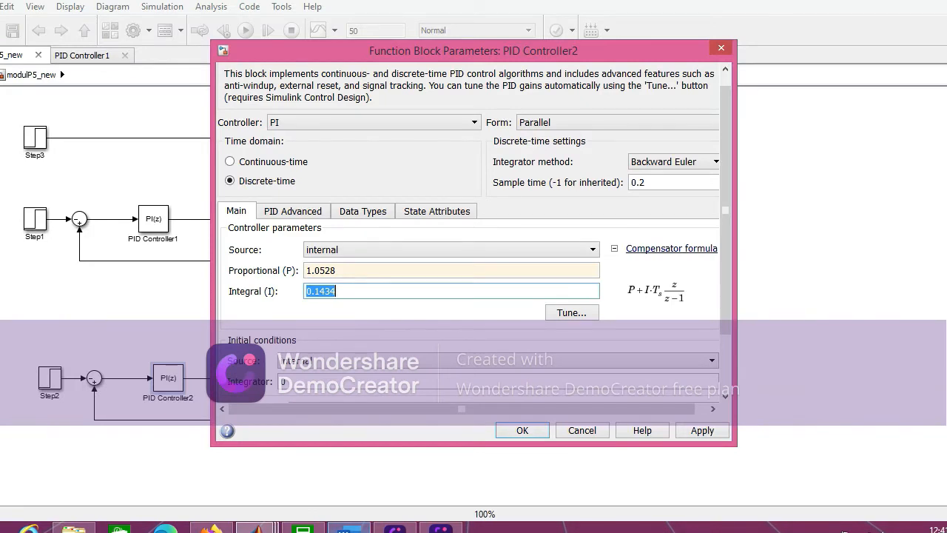
click(361, 289)
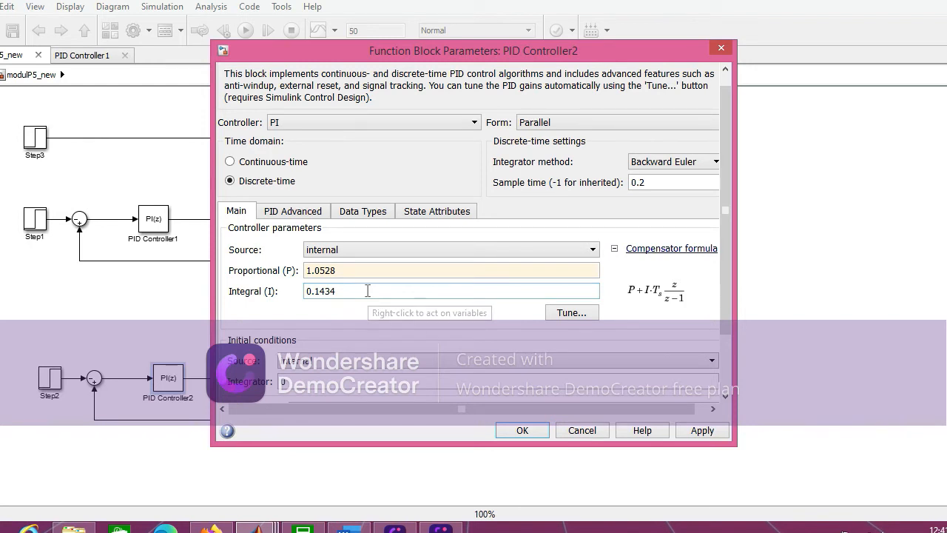
key(BackSpace)
key(BackSpace)
key(BackSpace)
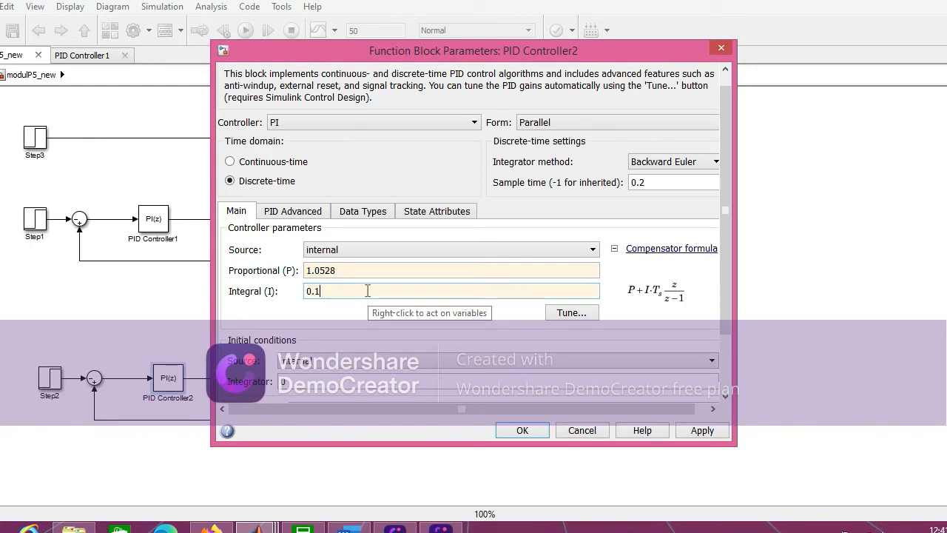
key(BackSpace)
text(2298)
key(BackSpace)
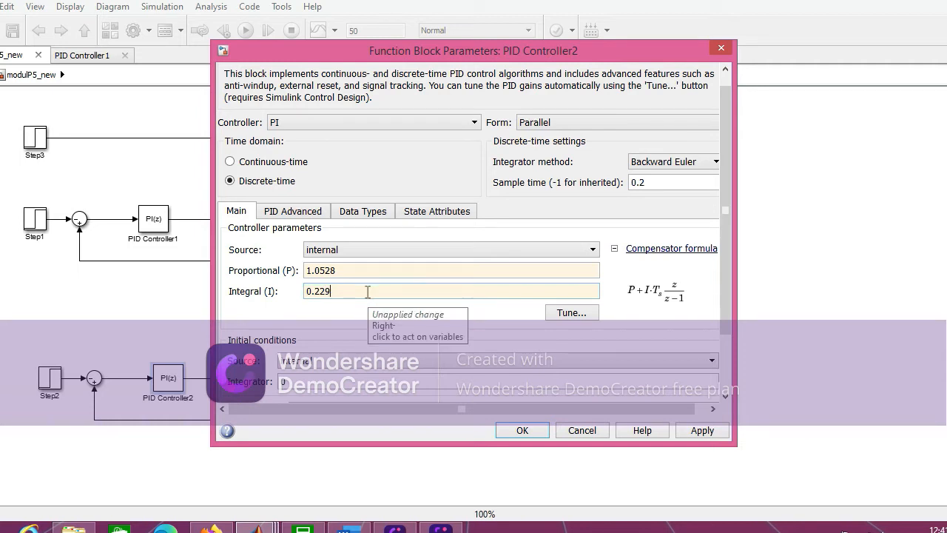
text(9)
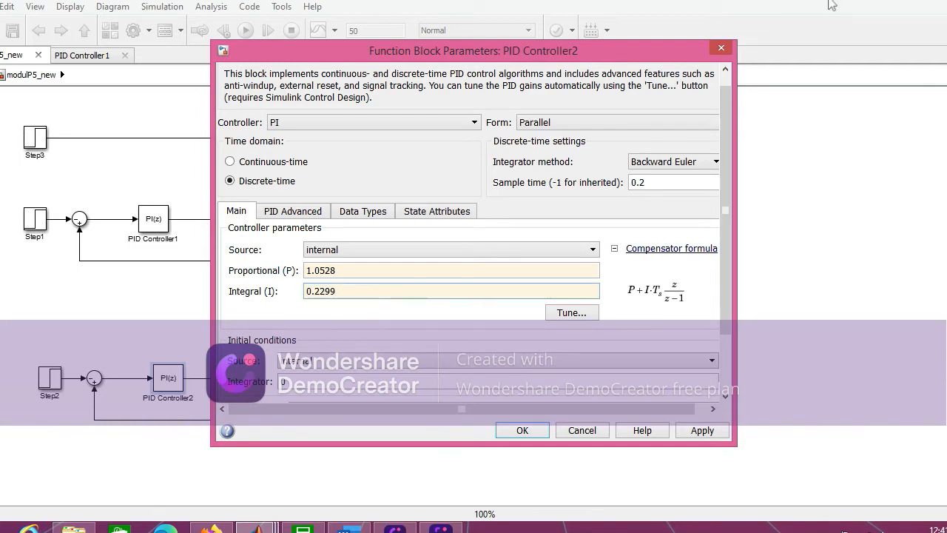
click(541, 431)
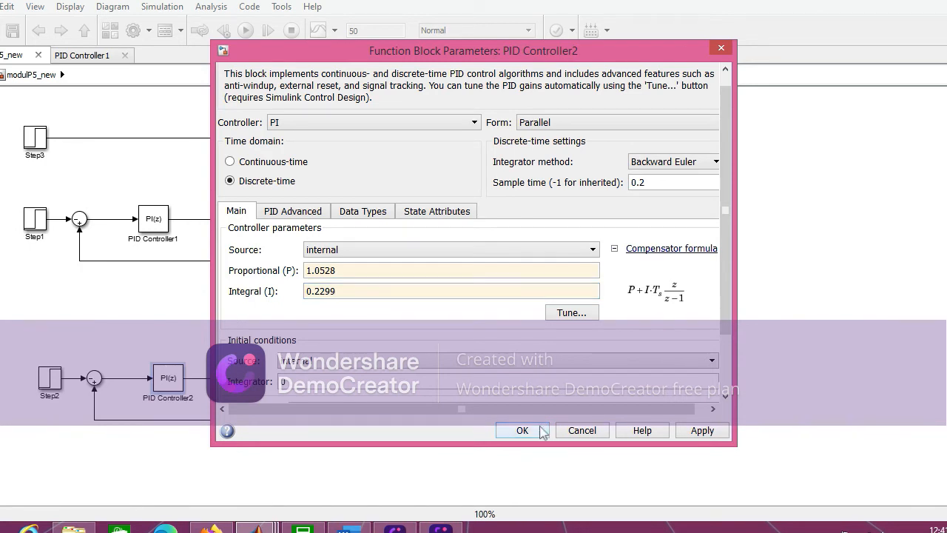
- Run the simulation and view the response of the PID Controller2 loop on its scope
click(245, 33)
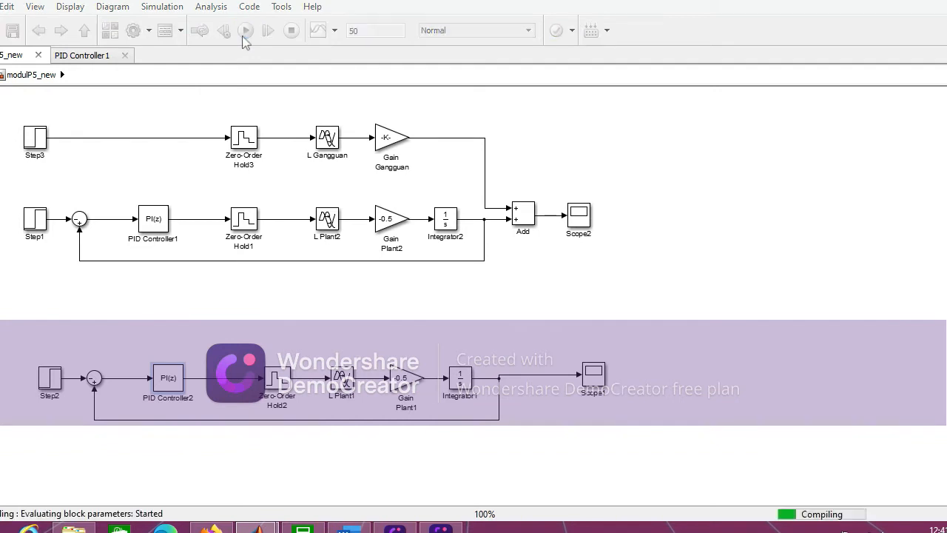
double_click(594, 374)
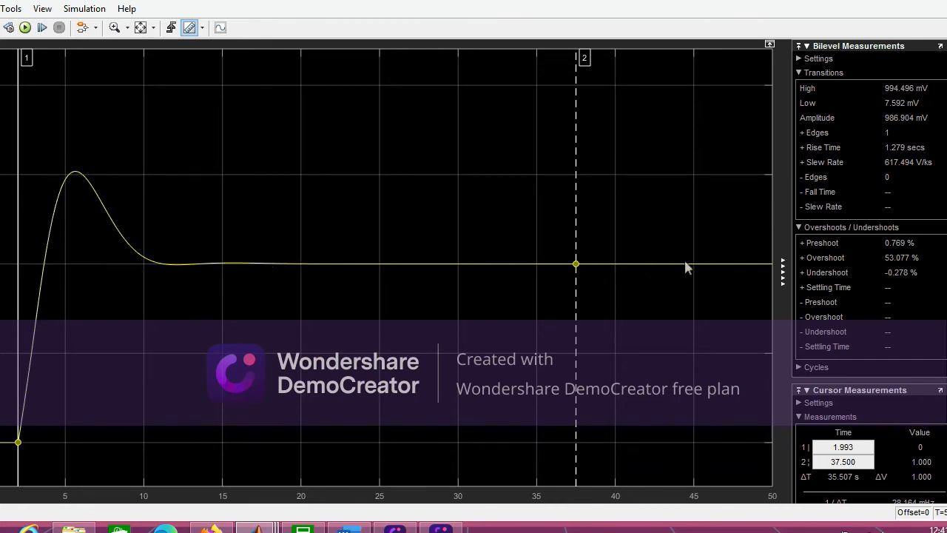
mouse_move(921, 0)
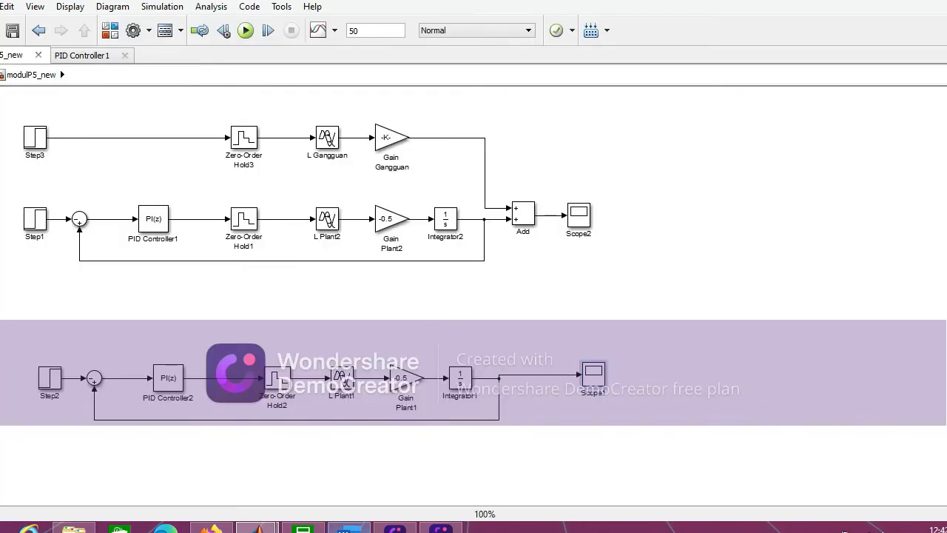
- Switch to the Word module and read the results table and the "Variasi dengan gangguan" instructions at a smaller zoom
click(348, 528)
scroll(339, 489, down, 4)
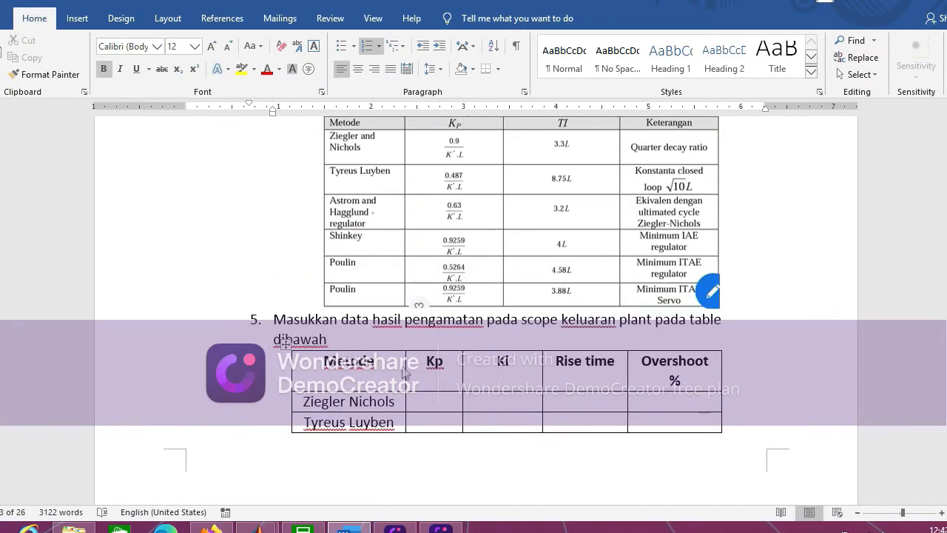
click(859, 512)
click(858, 512)
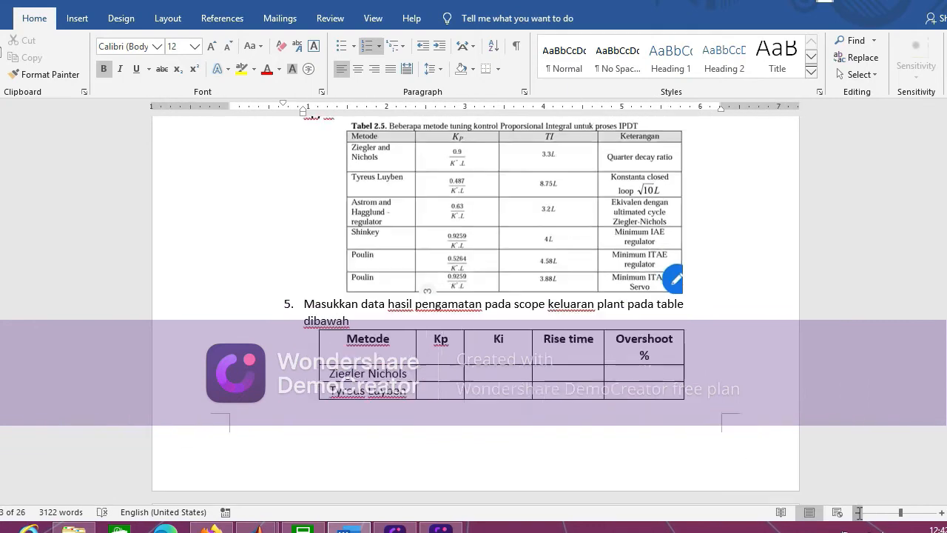
click(858, 512)
scroll(589, 349, down, 10)
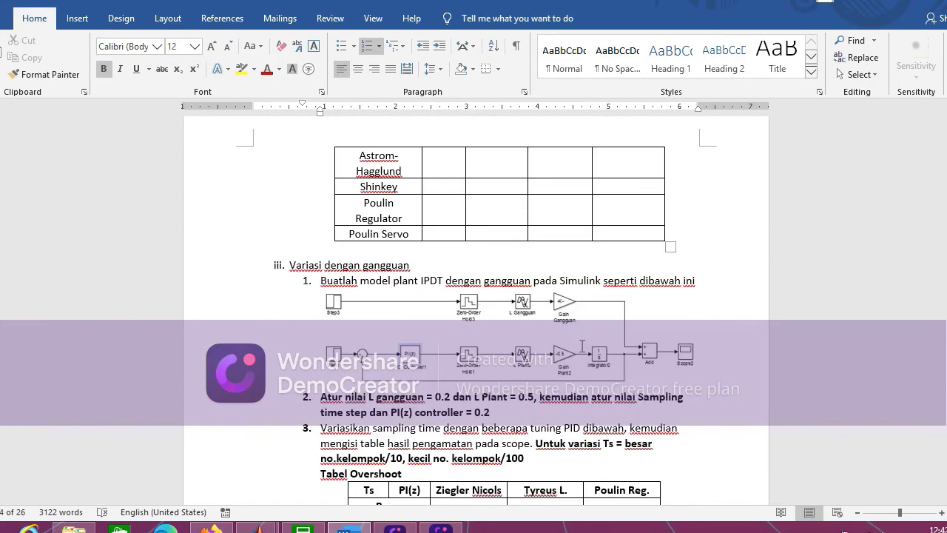
scroll(582, 347, down, 1)
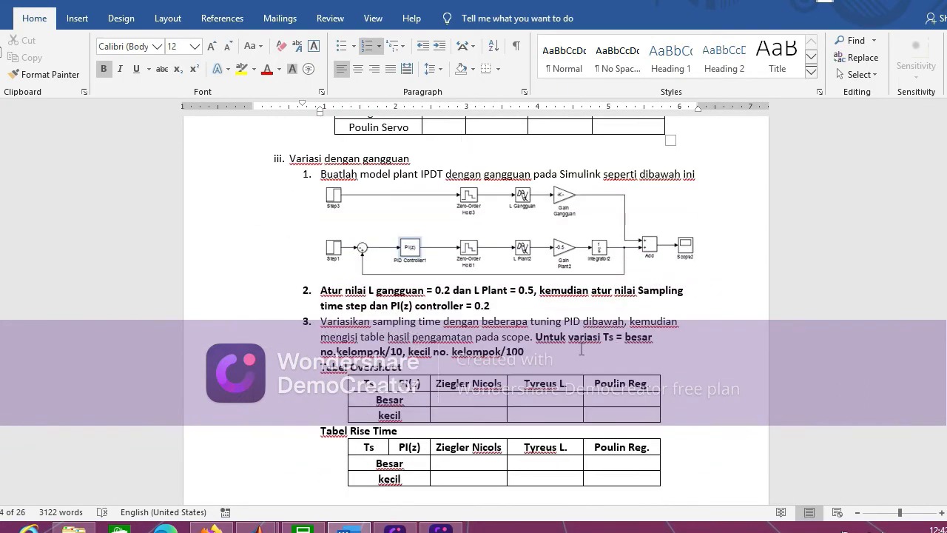
scroll(581, 357, down, 1)
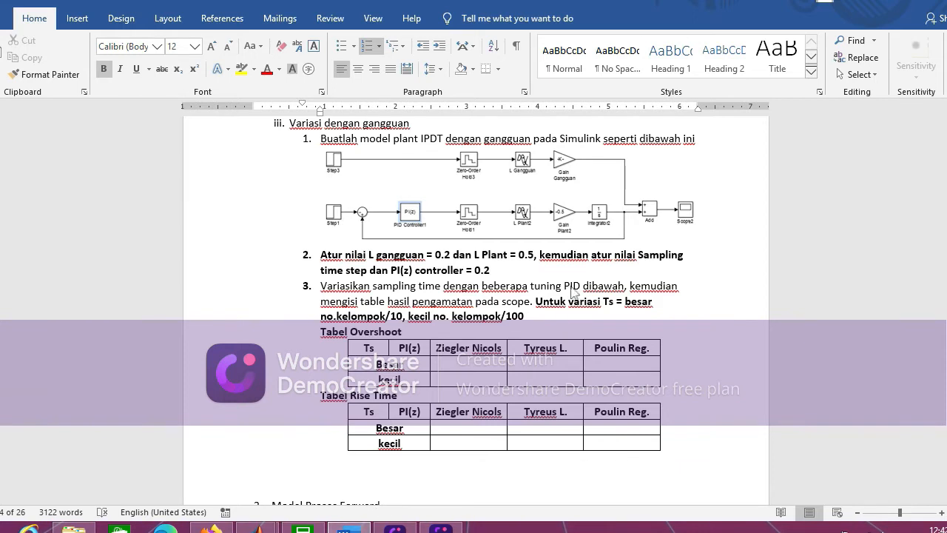
scroll(573, 292, up, 1)
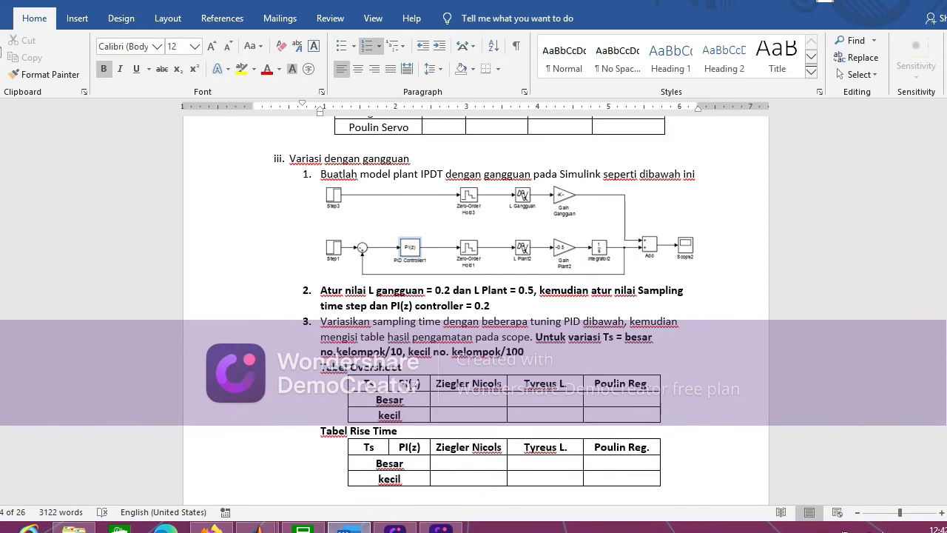
click(363, 198)
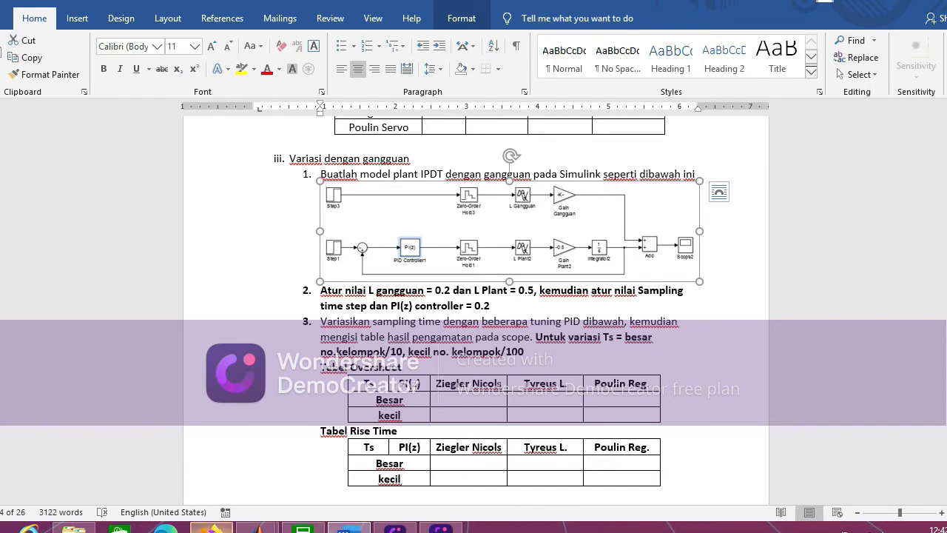
- Return to the Simulink model and check the L Gangguan and L Plant2 time delays against the Word module's instructions
mouse_move(257, 527)
click(293, 481)
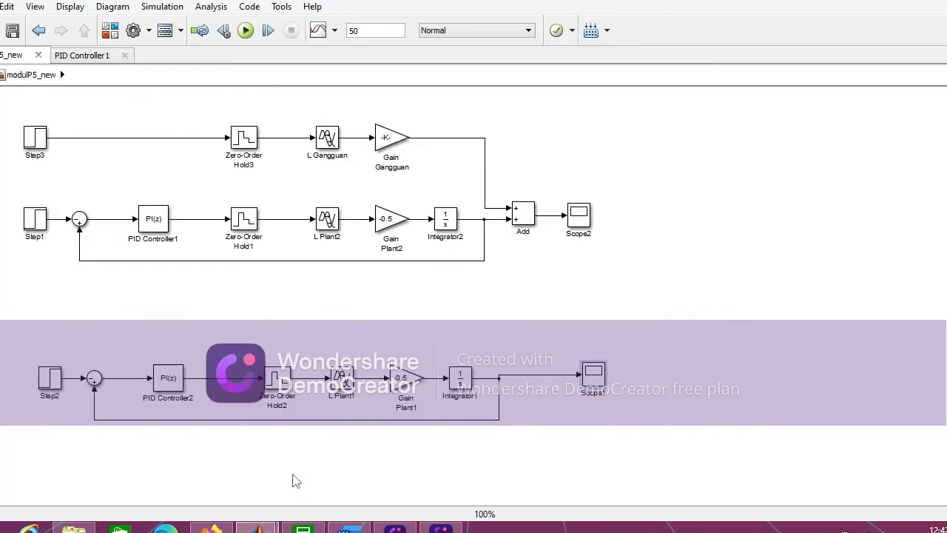
double_click(327, 139)
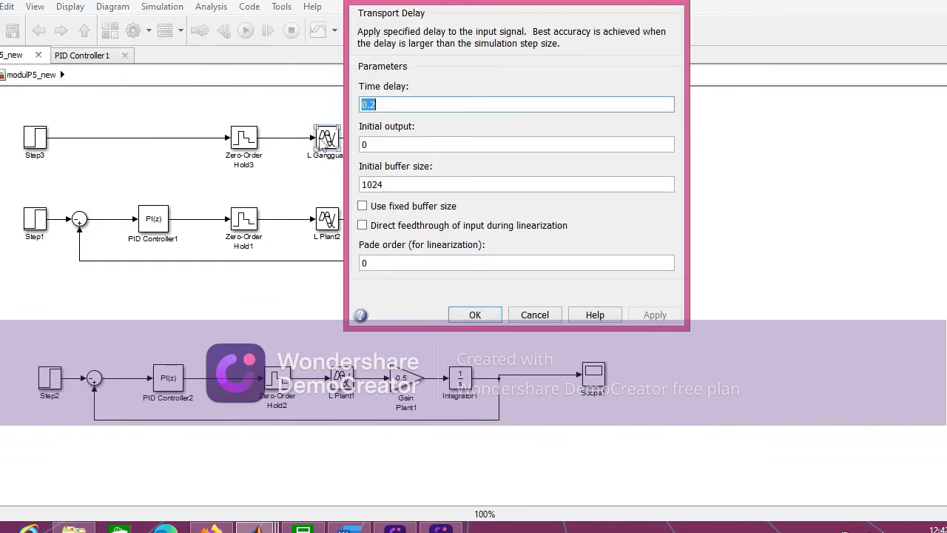
click(408, 103)
click(475, 315)
click(328, 220)
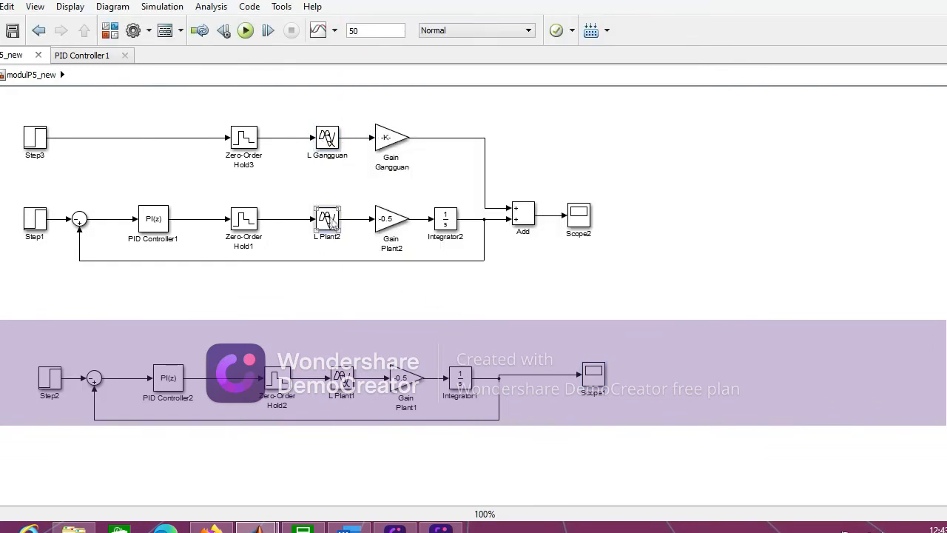
double_click(328, 220)
click(348, 529)
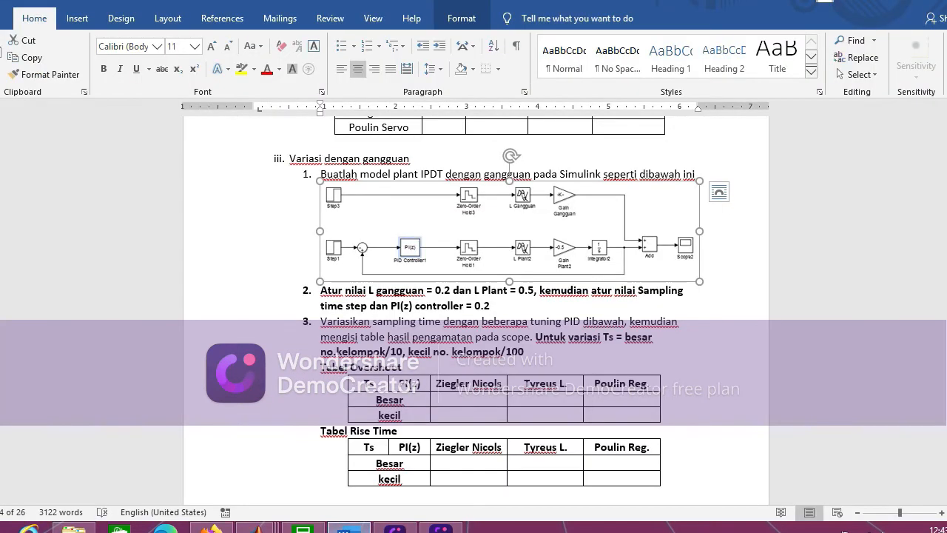
click(349, 528)
click(470, 388)
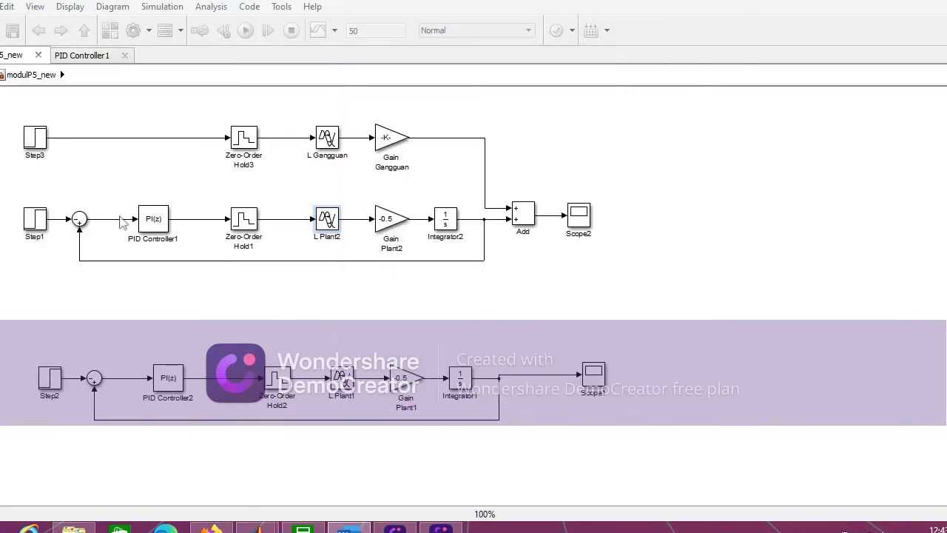
- Set the Step1 block's sample time to 0.2
click(41, 221)
double_click(41, 220)
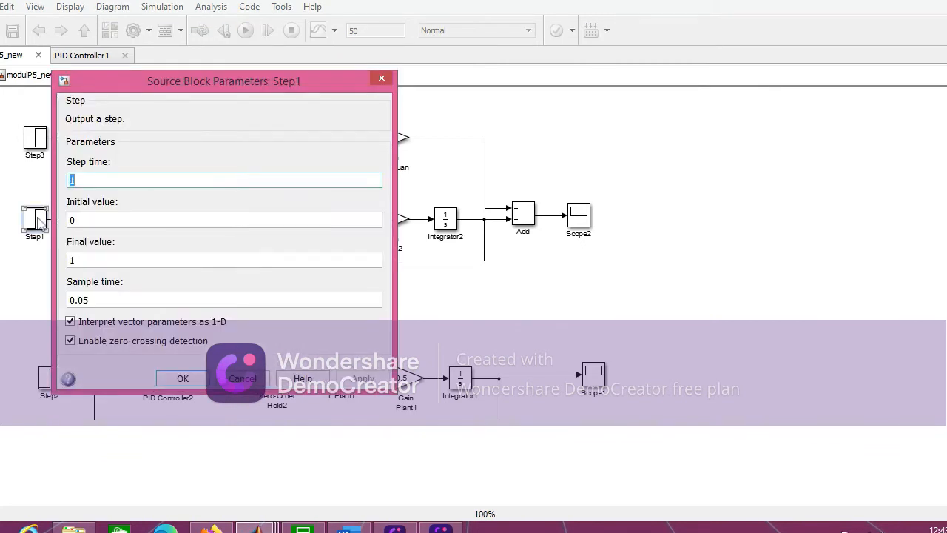
double_click(144, 299)
text(2)
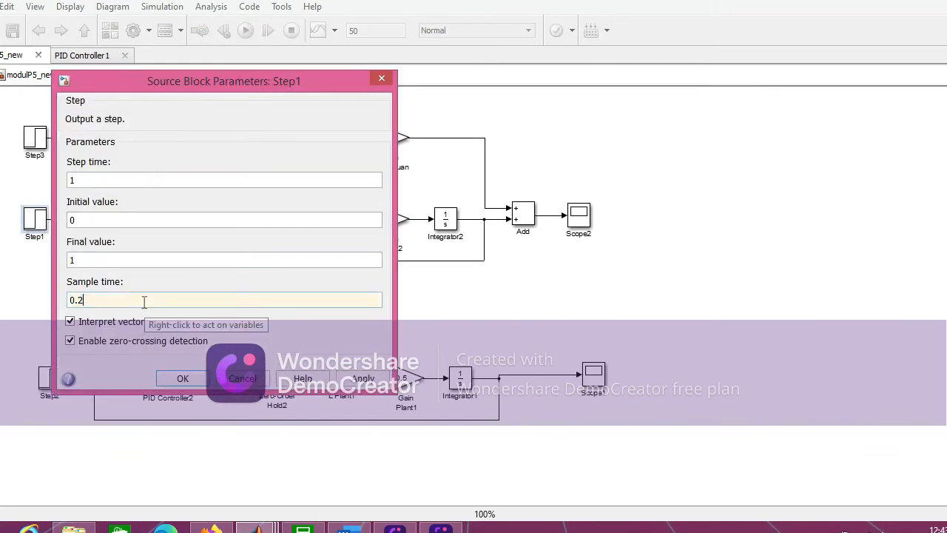
click(178, 379)
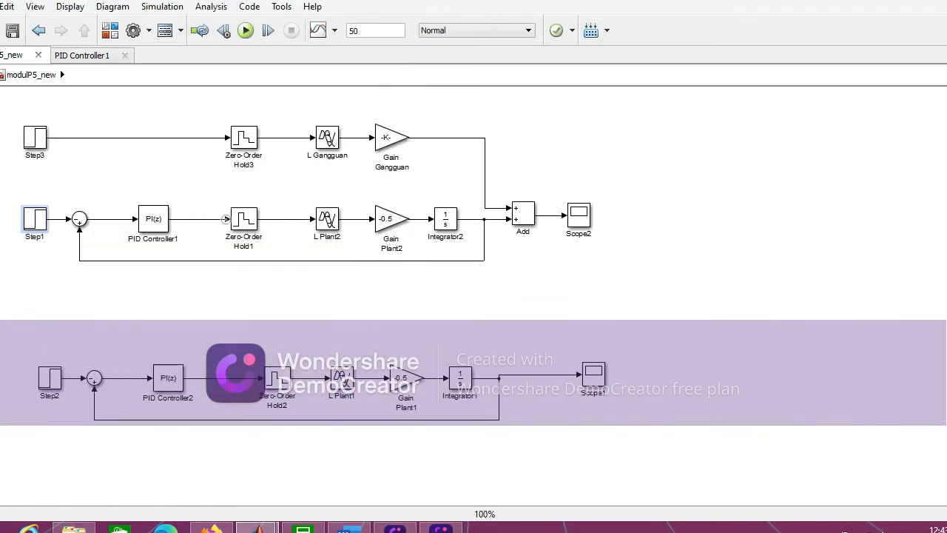
- Set PID Controller1's sample time to 0.2
double_click(154, 219)
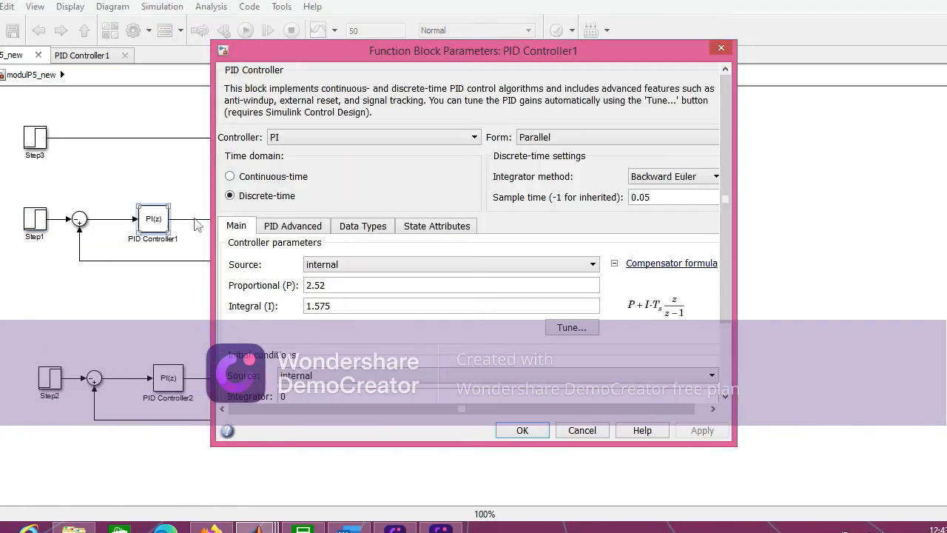
double_click(663, 194)
click(661, 197)
key(BackSpace)
key(BackSpace)
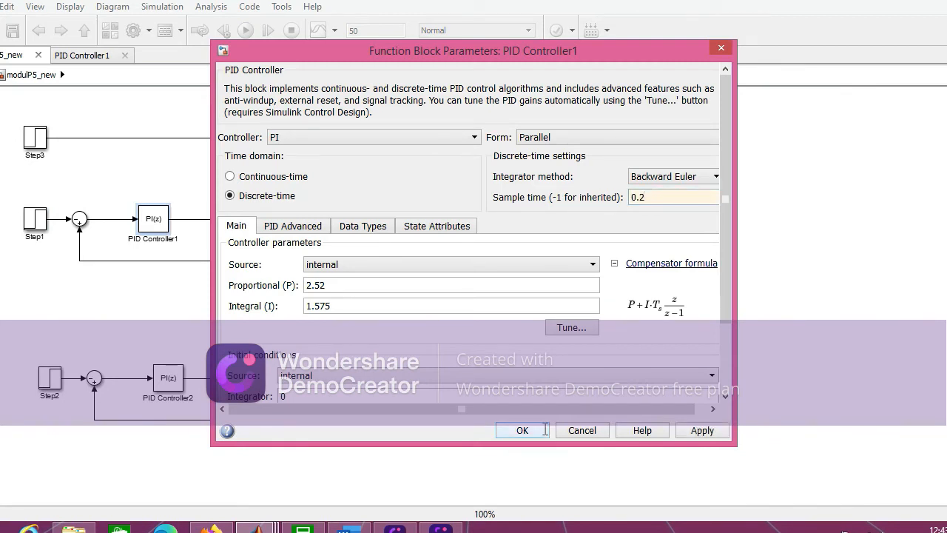
click(523, 430)
- Check the Step3 block's sample time and other source parameters
double_click(35, 137)
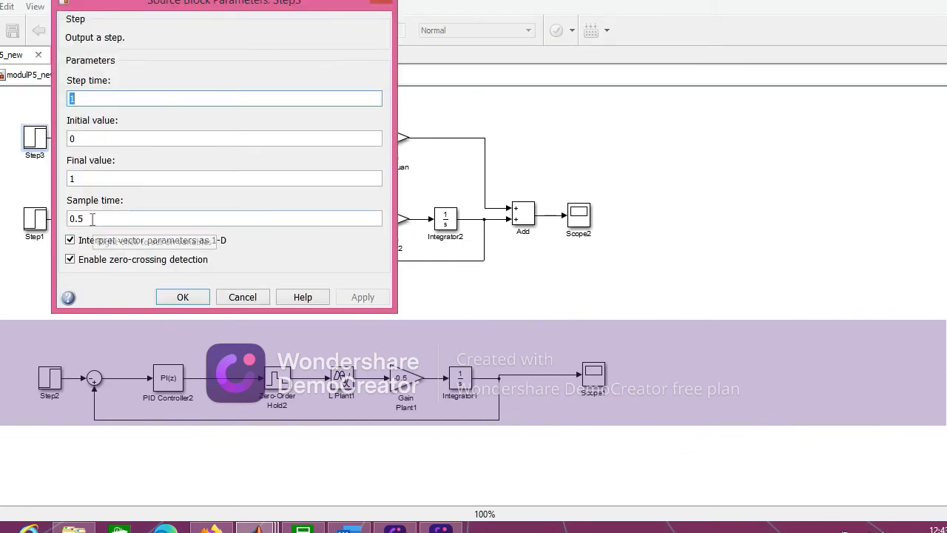
click(183, 297)
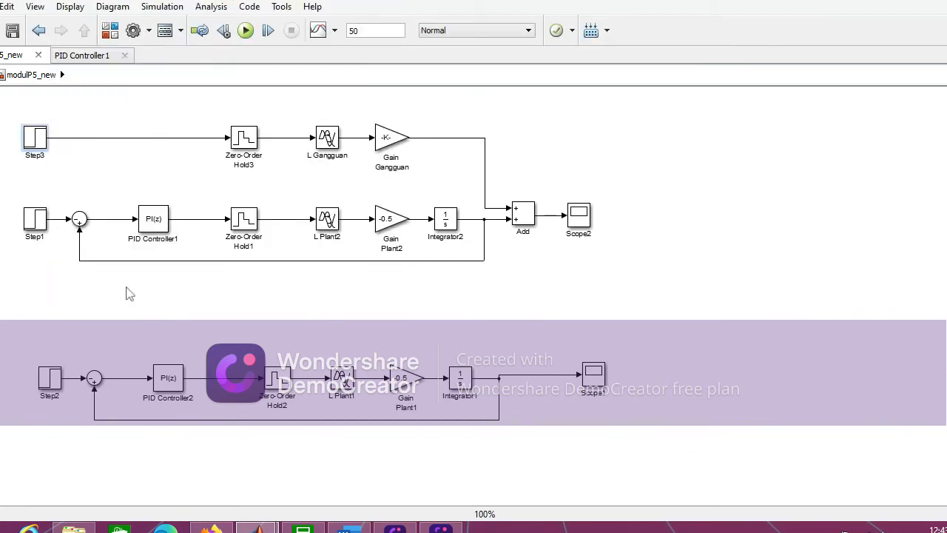
click(40, 139)
double_click(39, 140)
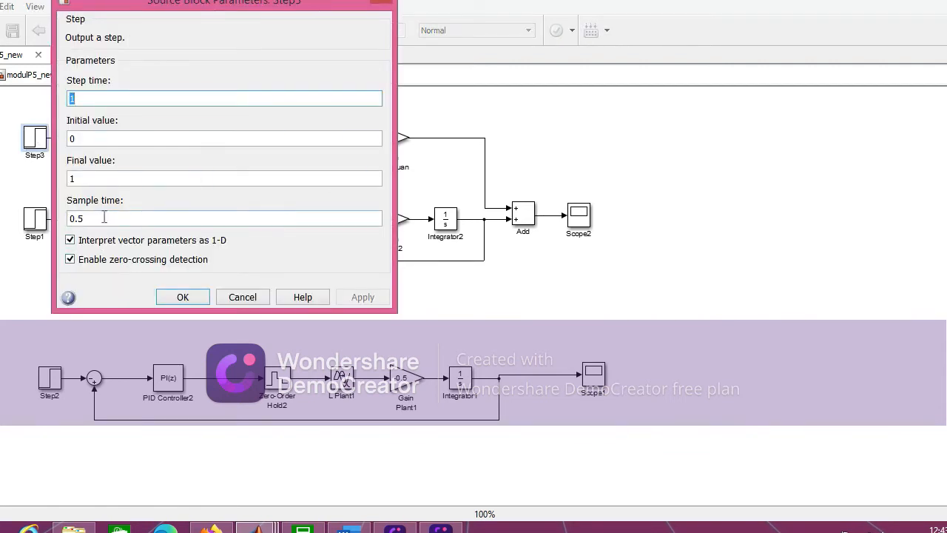
click(183, 296)
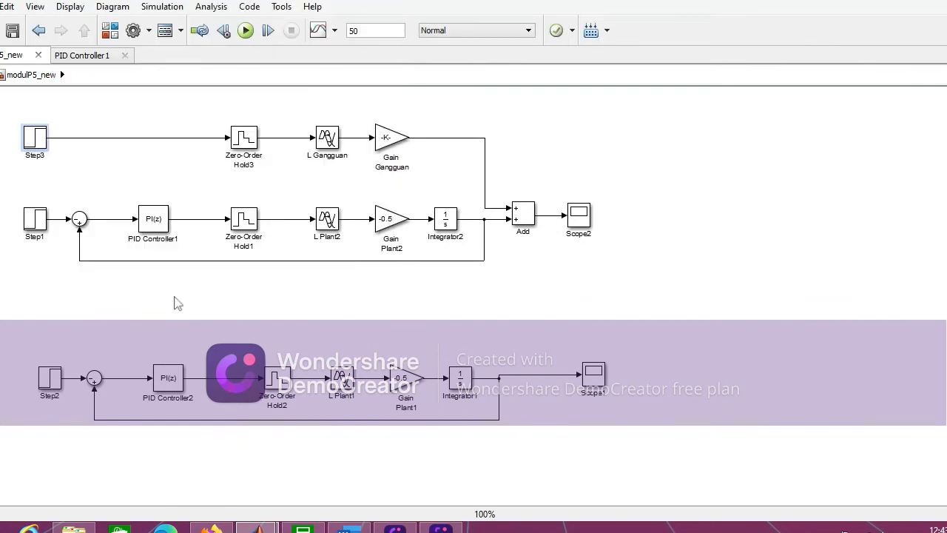
click(42, 137)
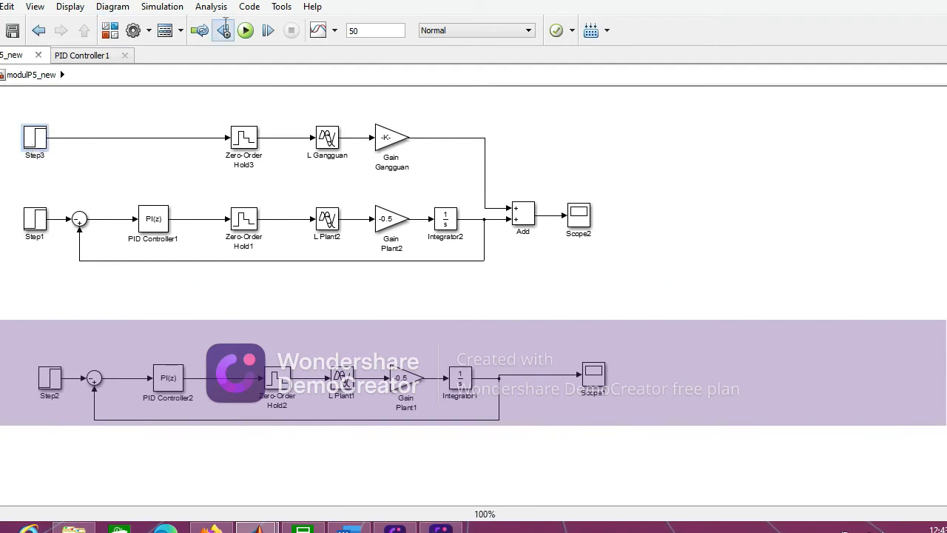
- Run the simulation and view the disturbance model's response on Scope2
click(245, 30)
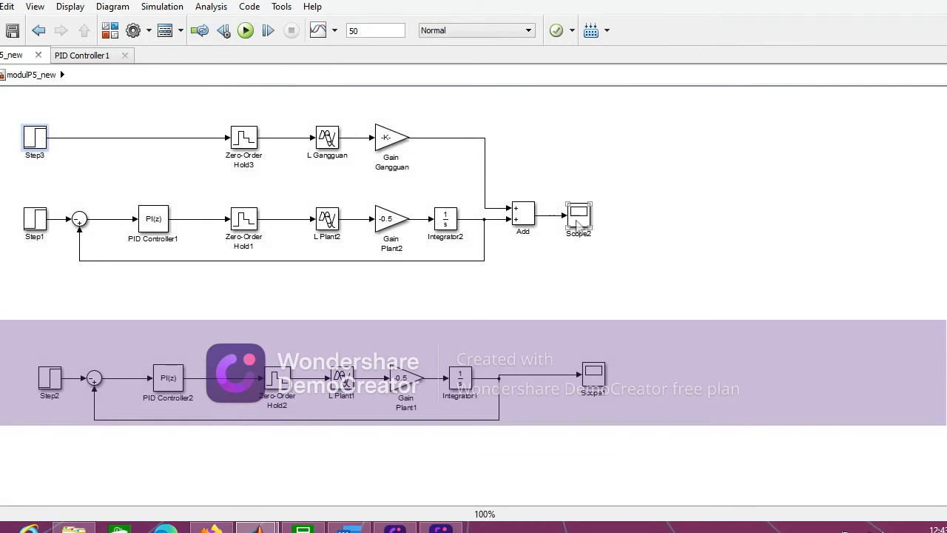
click(580, 222)
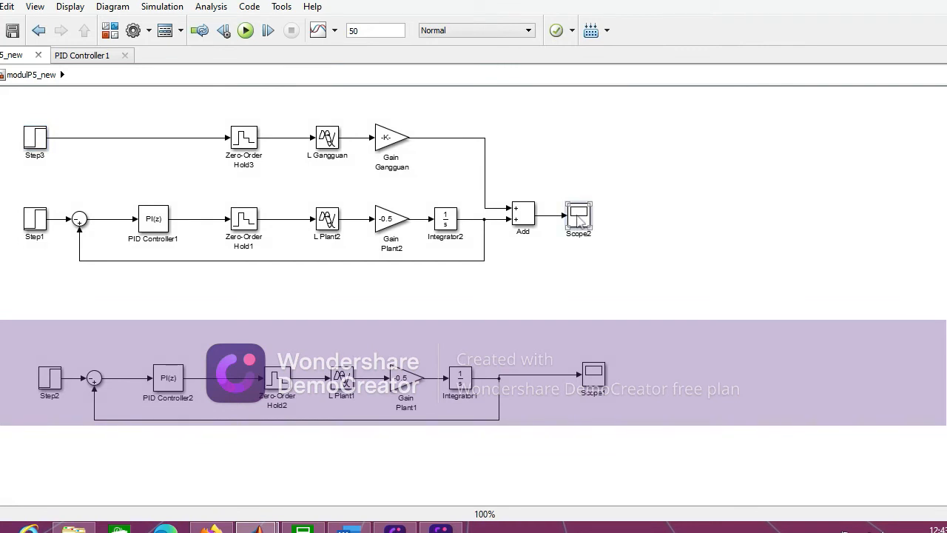
double_click(579, 222)
drag(568, 105, 268, 106)
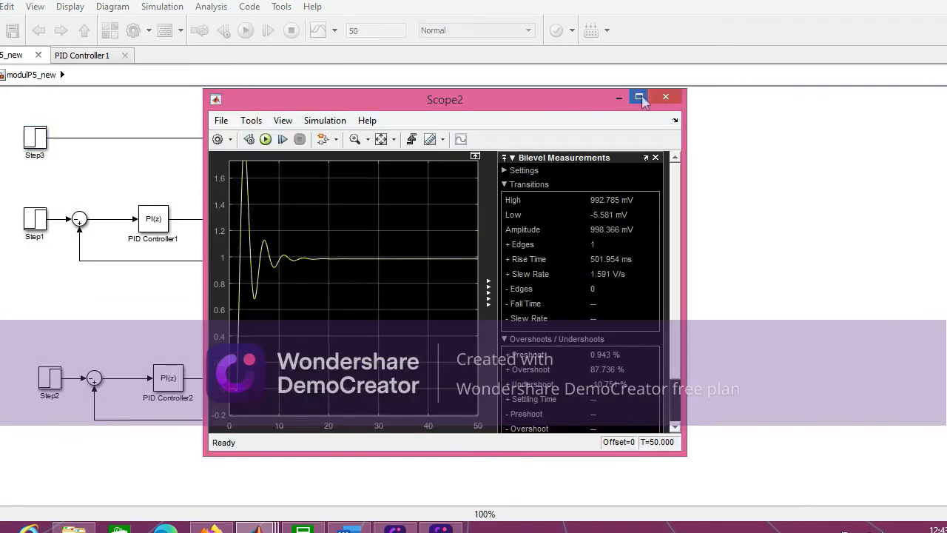
- Check PID Controller1's gains and sample time, and examine the enlarged Scope2 response with its rise time and overshoot measurements
double_click(153, 219)
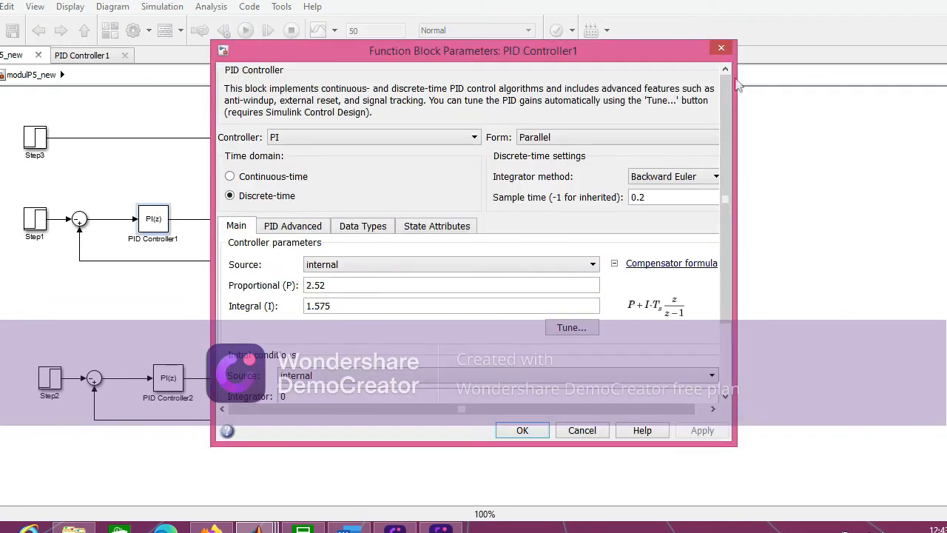
click(722, 48)
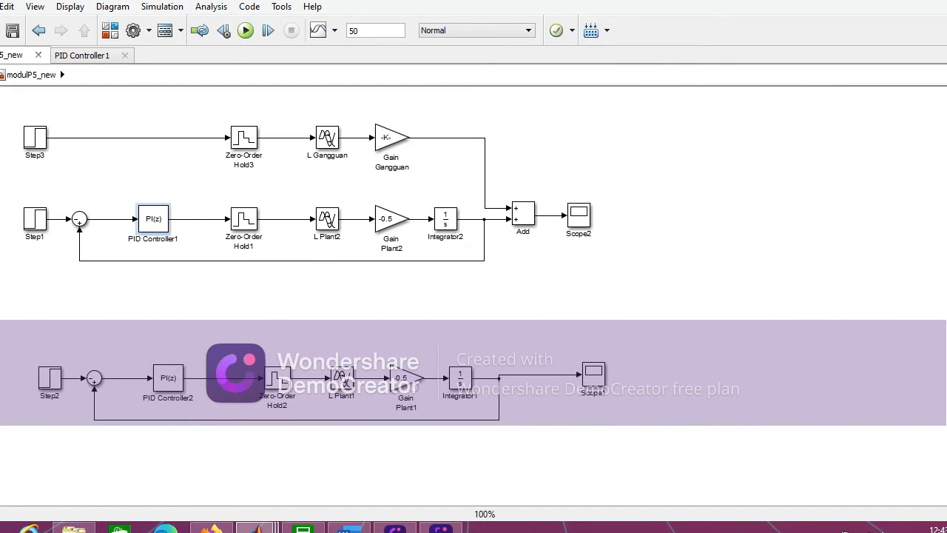
mouse_move(256, 527)
click(387, 478)
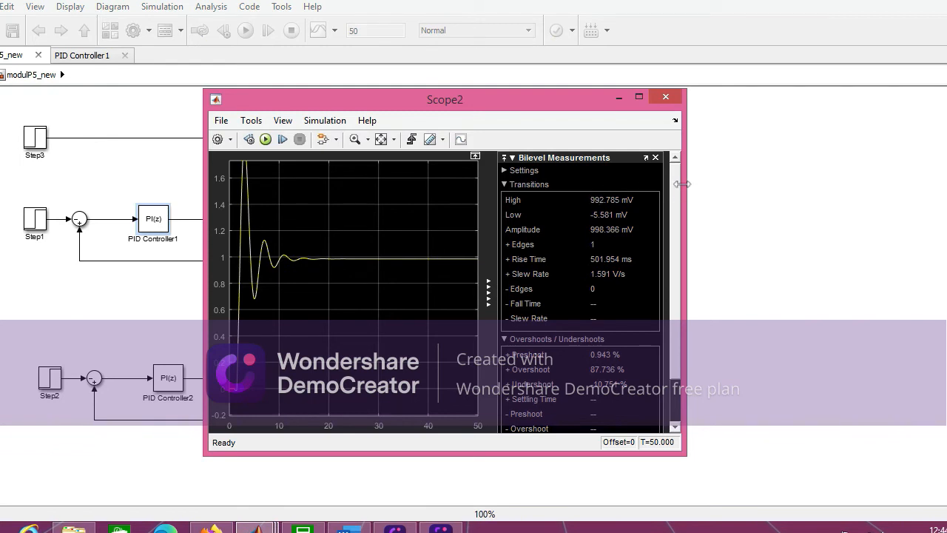
click(641, 97)
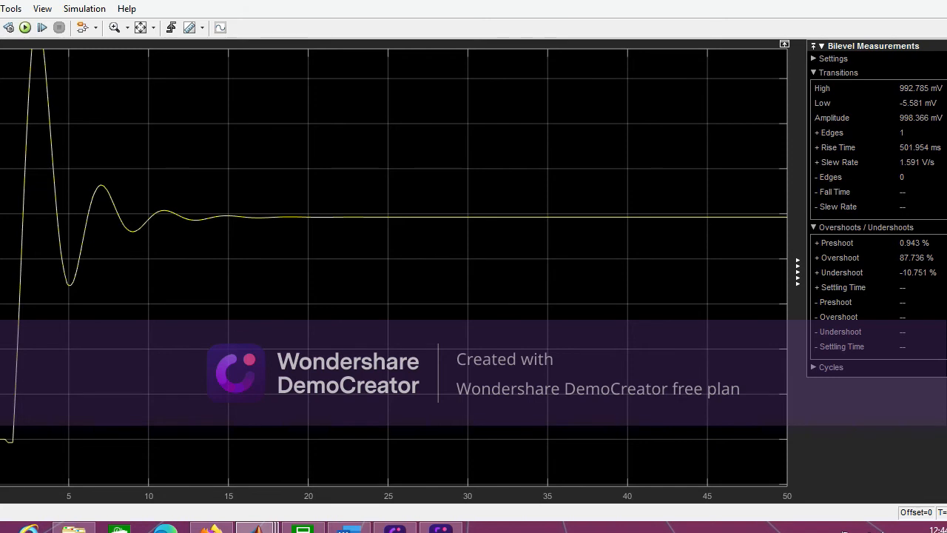
key(alt+F4)
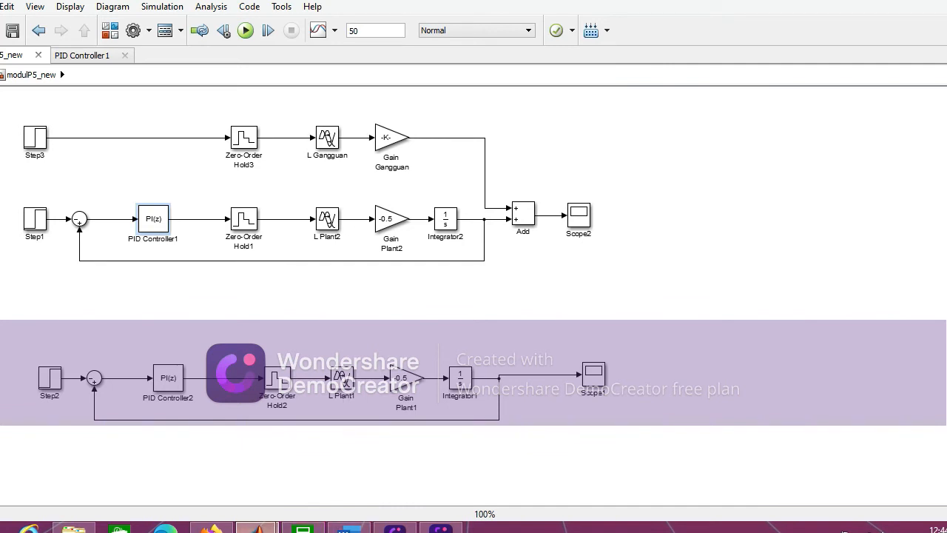
- Switch to the Word lab module and review the PI tuning formula table and the instructions and result tables for the disturbance variation
mouse_move(255, 528)
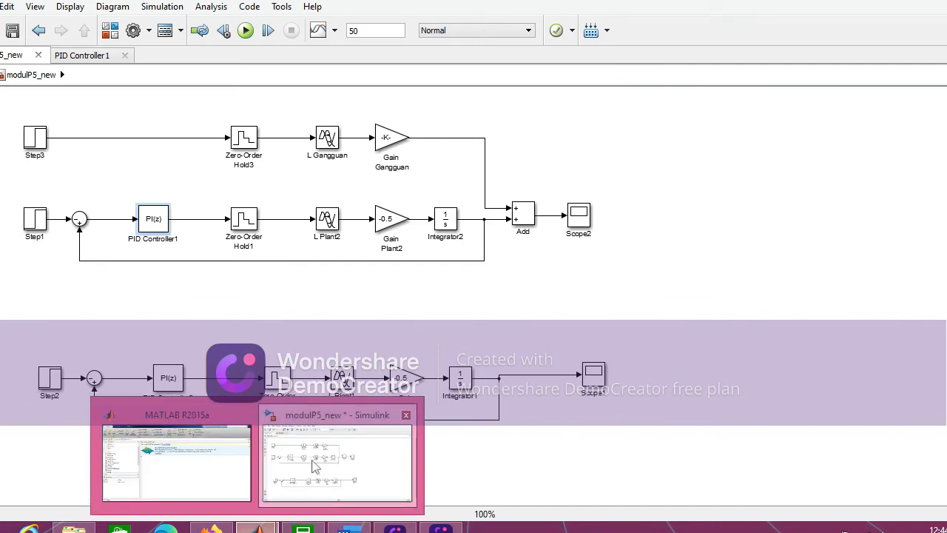
mouse_move(304, 529)
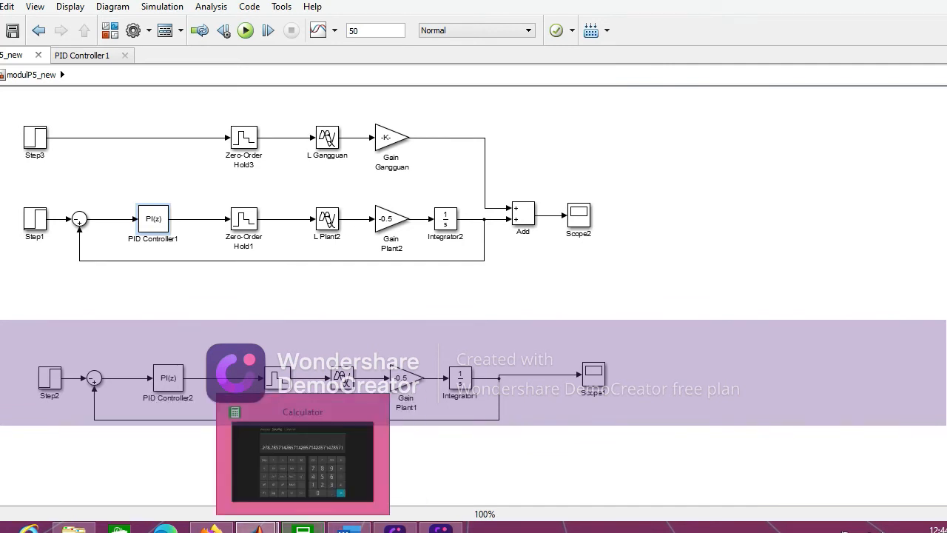
click(348, 529)
scroll(418, 269, up, 10)
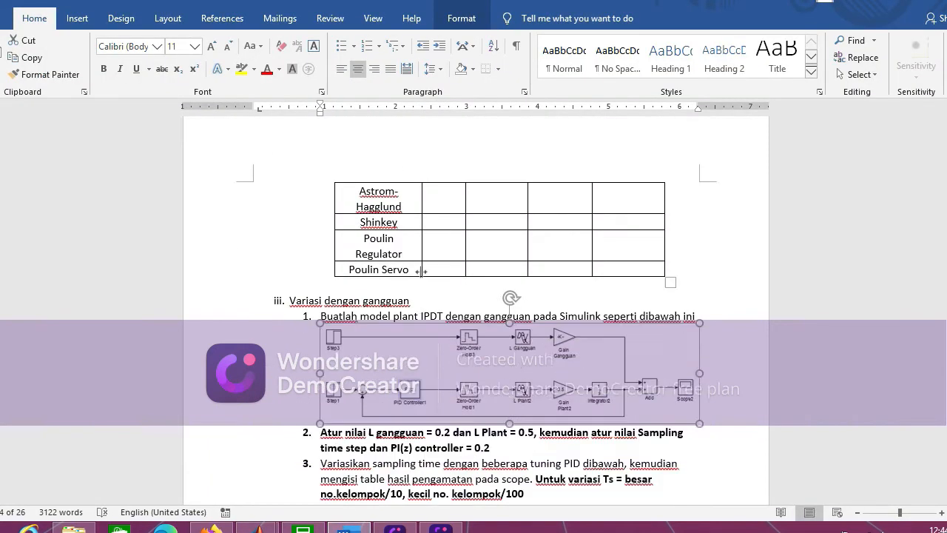
scroll(418, 269, up, 5)
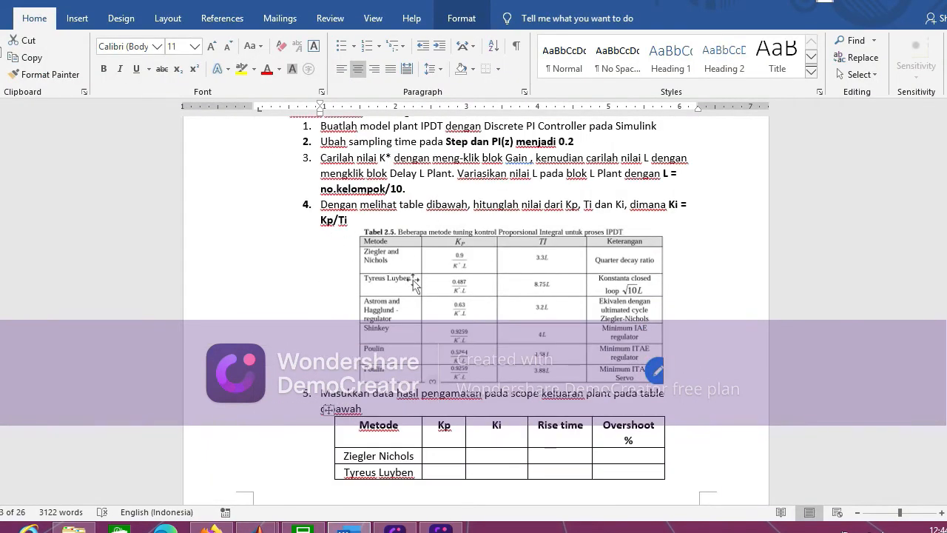
click(367, 294)
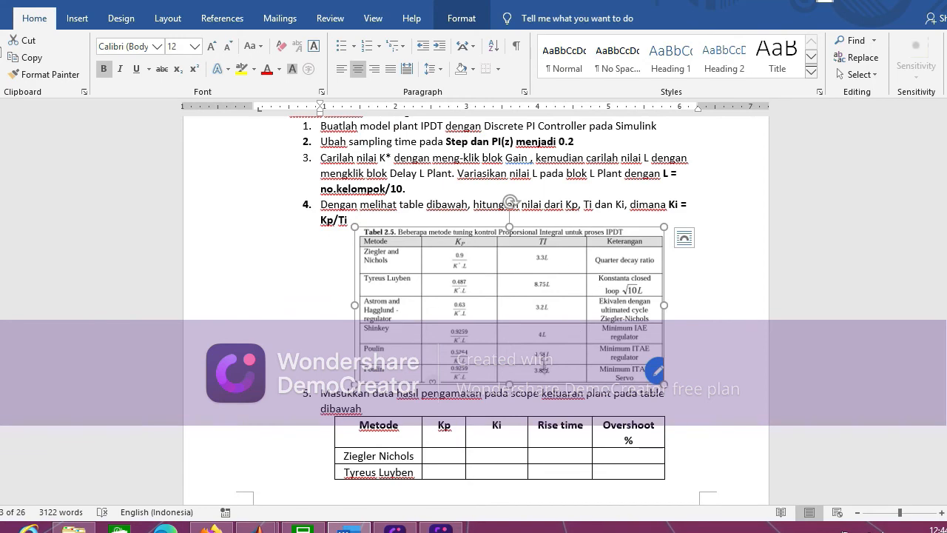
scroll(494, 292, down, 15)
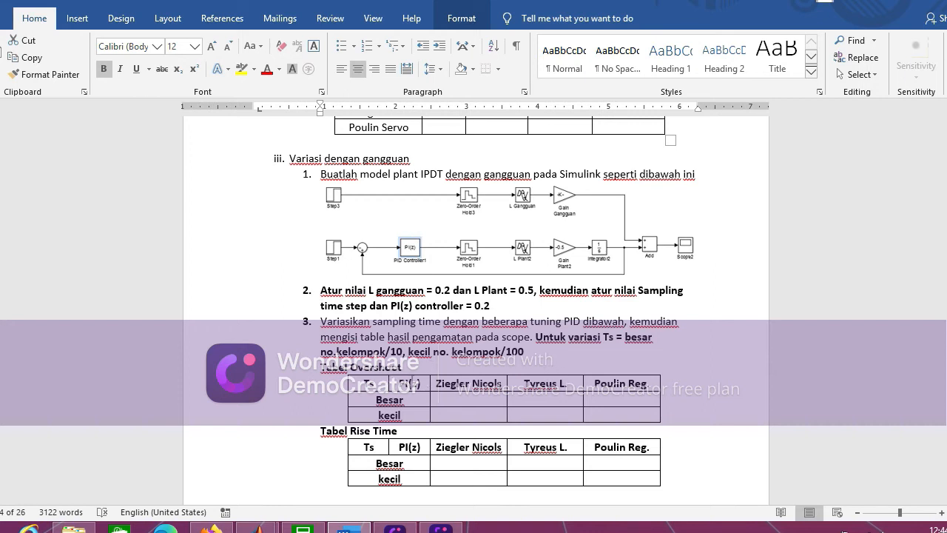
scroll(328, 176, down, 1)
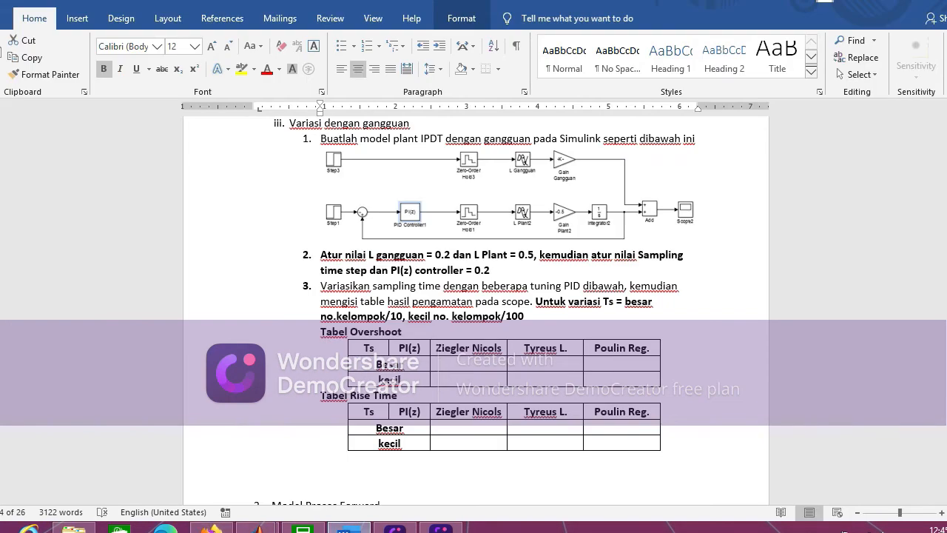
- Delete the trailing clause about the step and PI(z) controller sampling time from item 2 of "Variasi dengan gangguan", including its comma
mouse_move(349, 528)
drag(493, 270, 541, 252)
key(BackSpace)
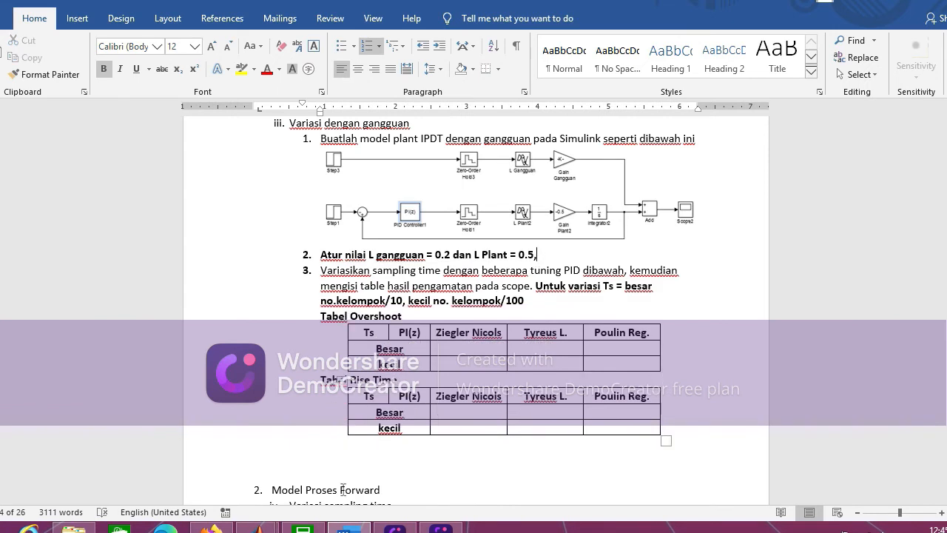
key(BackSpace)
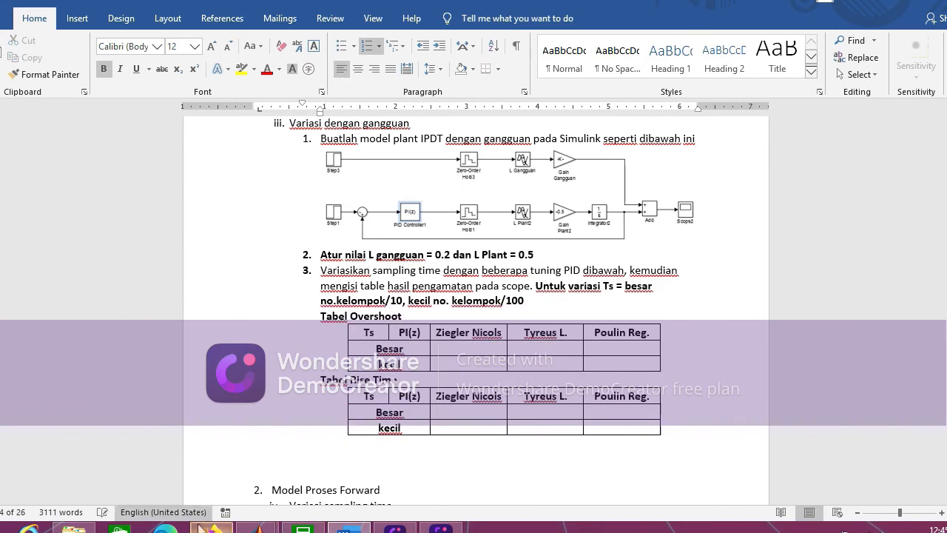
- Switch back to the Simulink model and set the Step1 block's sample time to 0.02
mouse_move(255, 527)
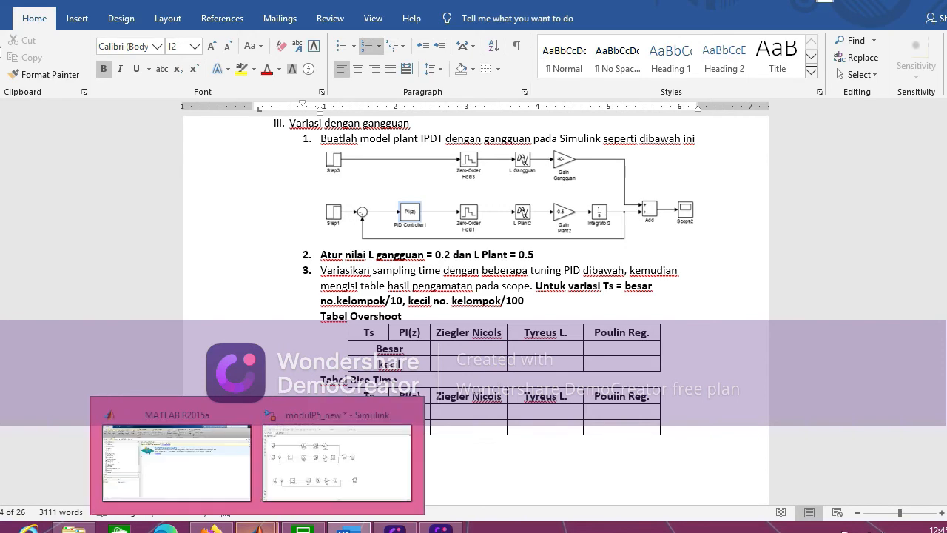
click(352, 464)
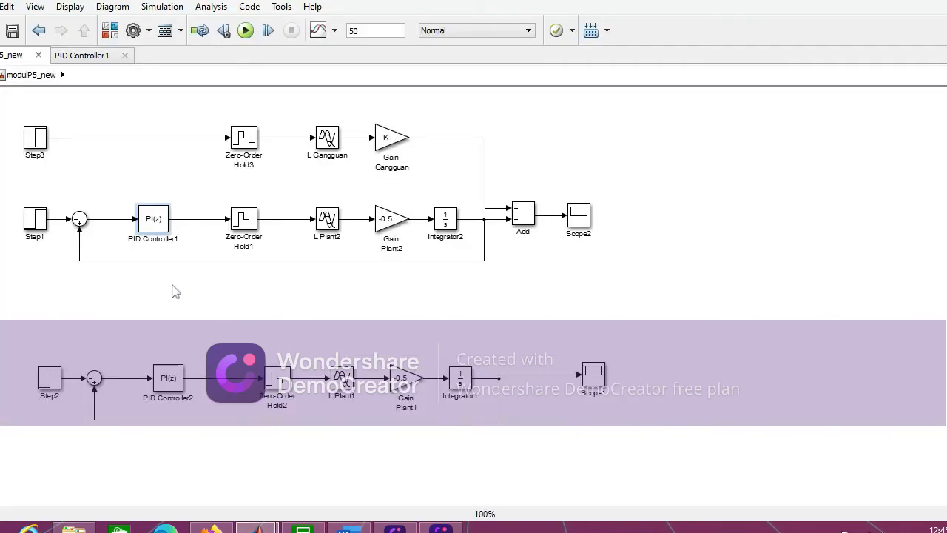
double_click(34, 218)
double_click(78, 299)
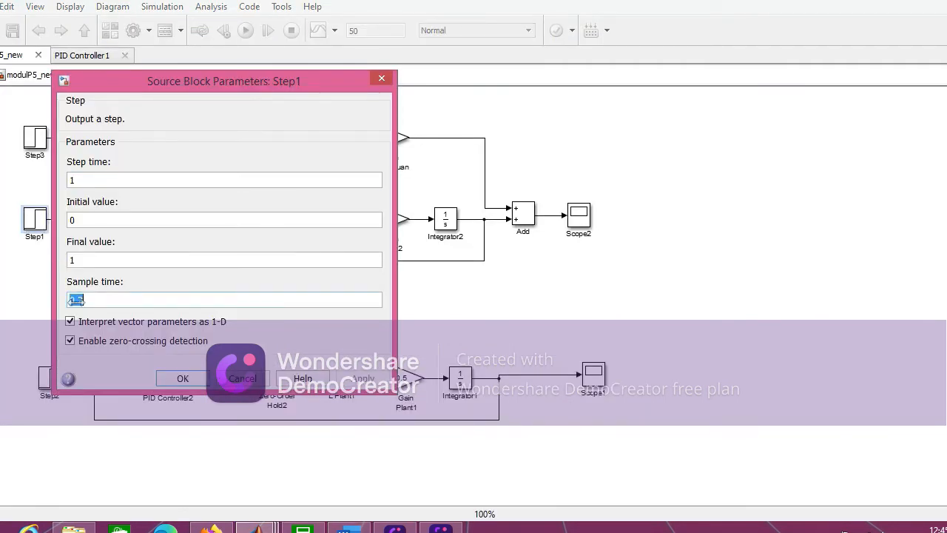
click(83, 299)
text(0.02)
click(183, 378)
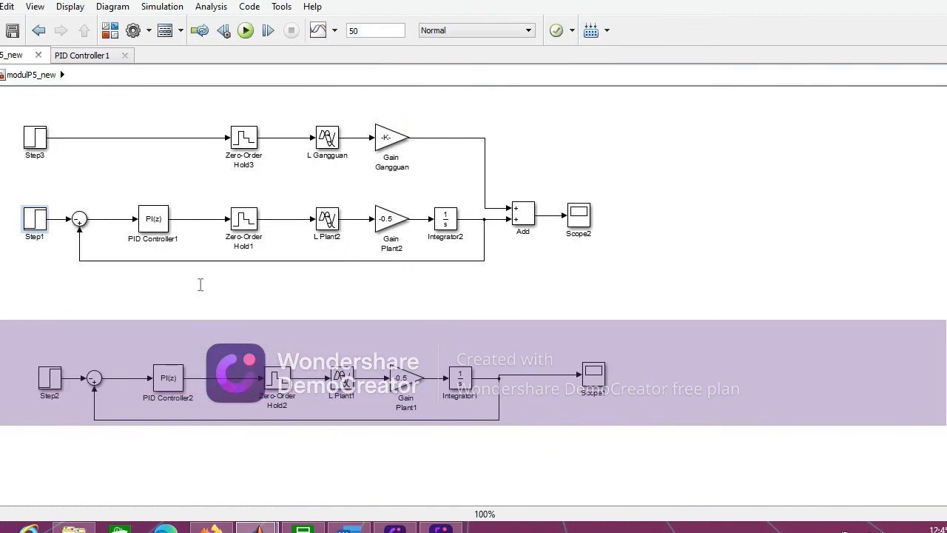
- Set PID Controller1's sample time to 0.02
click(161, 222)
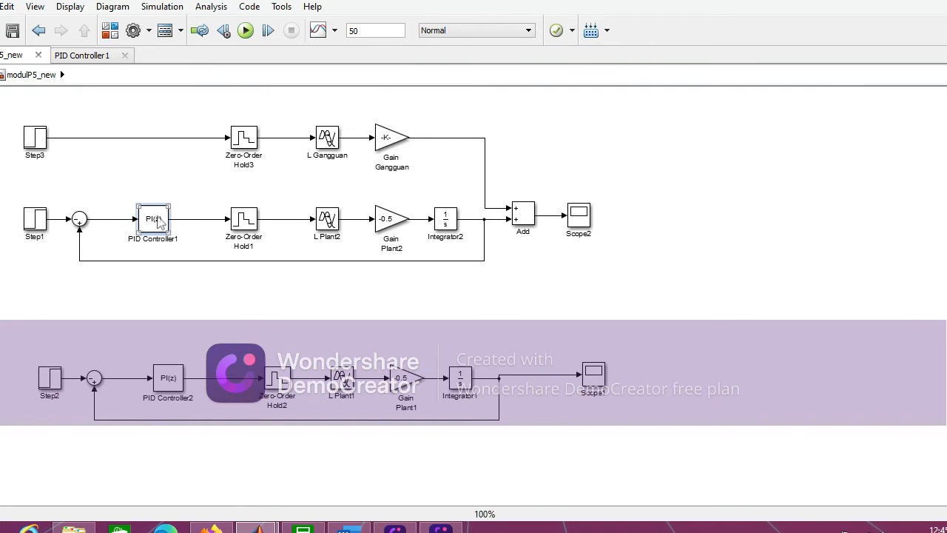
double_click(160, 222)
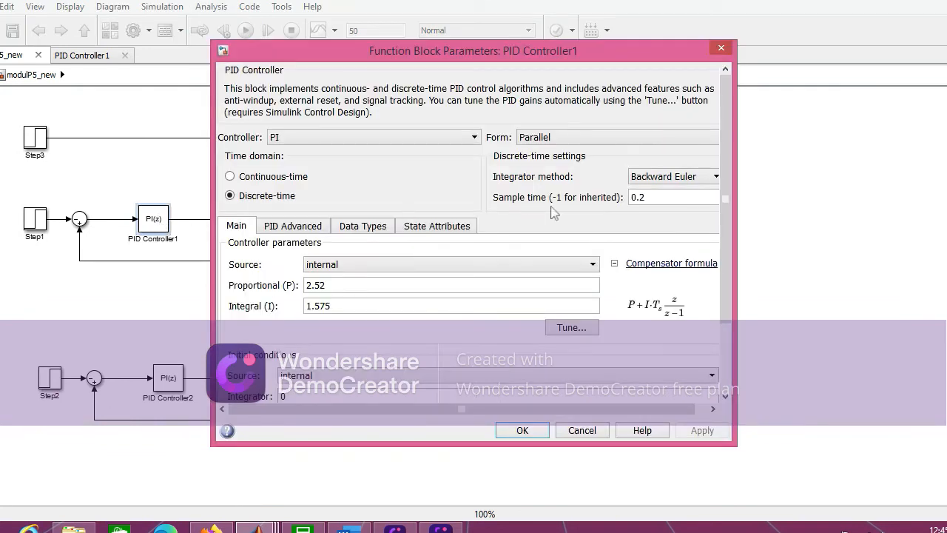
double_click(641, 199)
click(642, 194)
text(0)
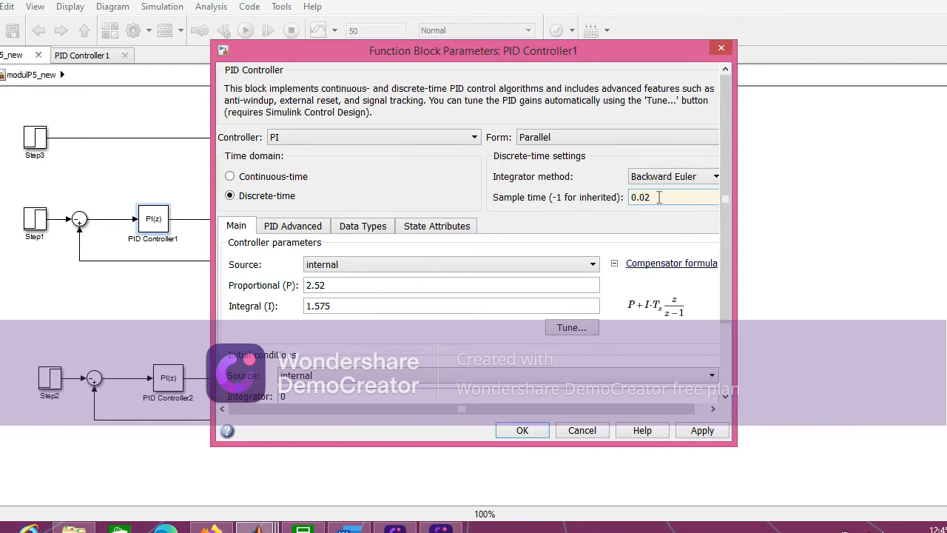
click(522, 430)
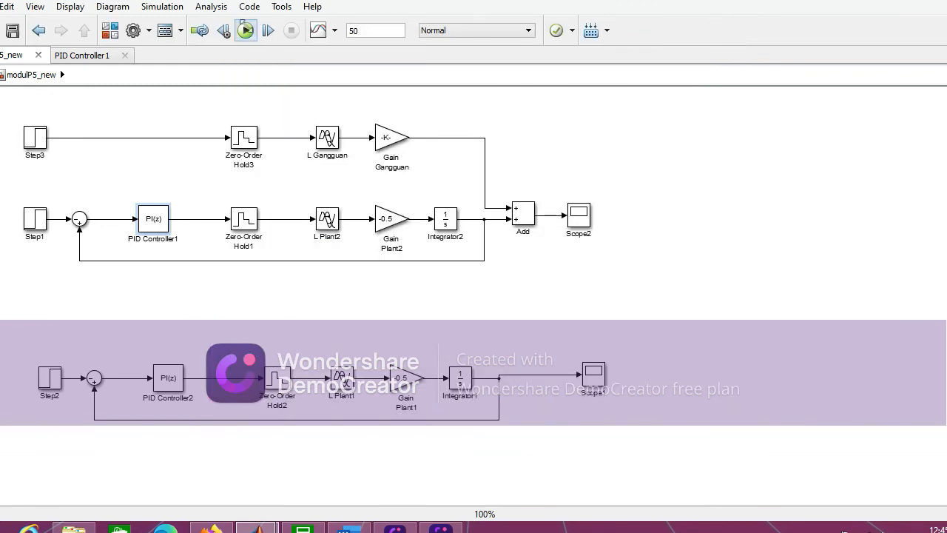
- Run the simulation and examine the disturbance model's response and bilevel measurements on Scope2
click(246, 30)
click(576, 215)
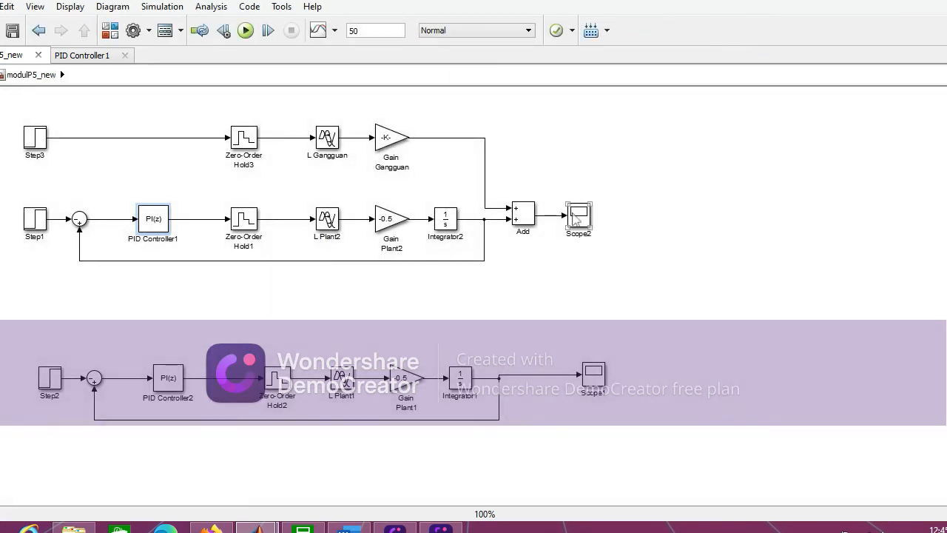
double_click(576, 215)
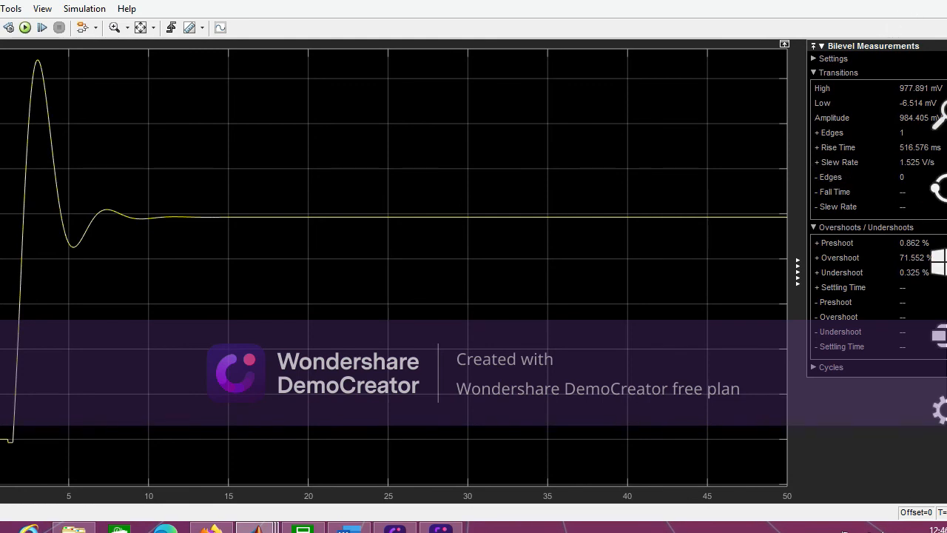
click(944, 3)
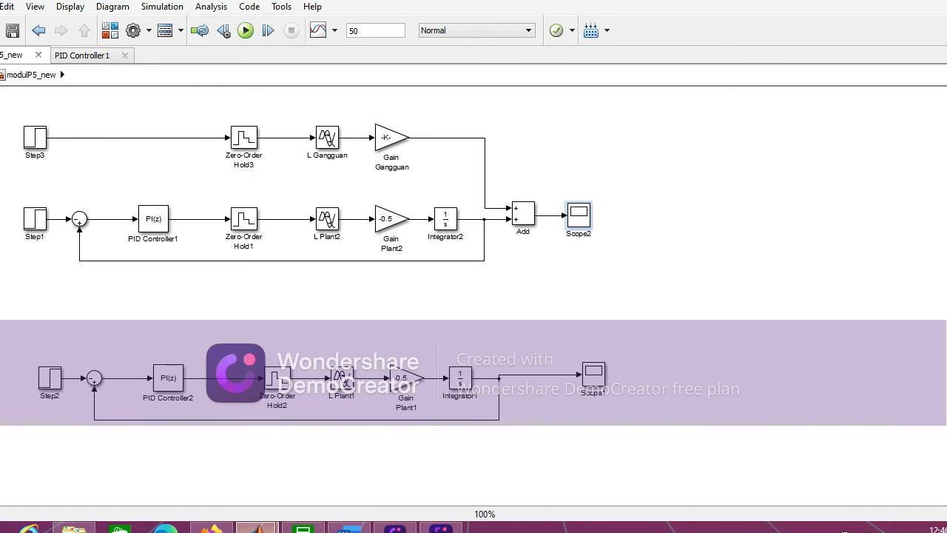
- Read the "Model Proses Forward" instructions in the Word module, covering the positive gain and the Sum block signs, and return to Simulink
mouse_move(348, 527)
click(352, 489)
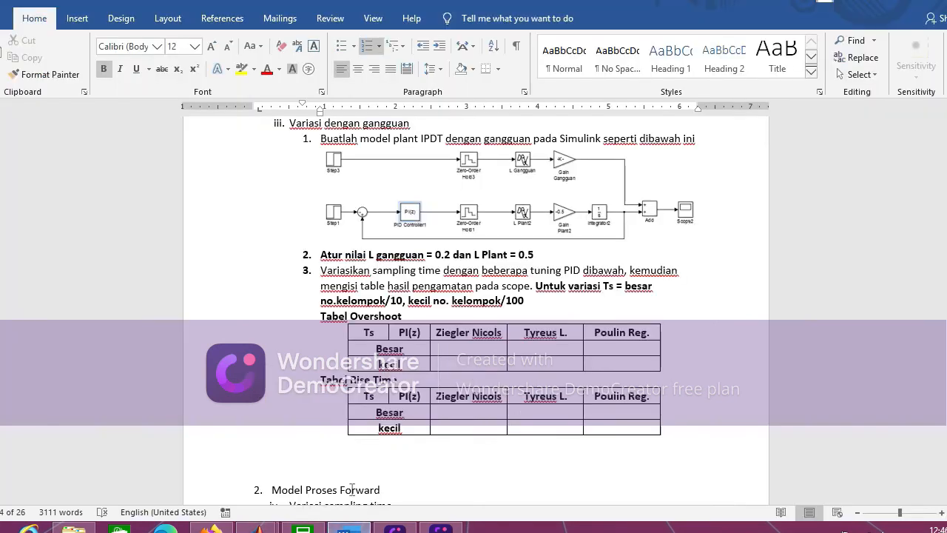
scroll(376, 363, down, 4)
scroll(379, 364, down, 4)
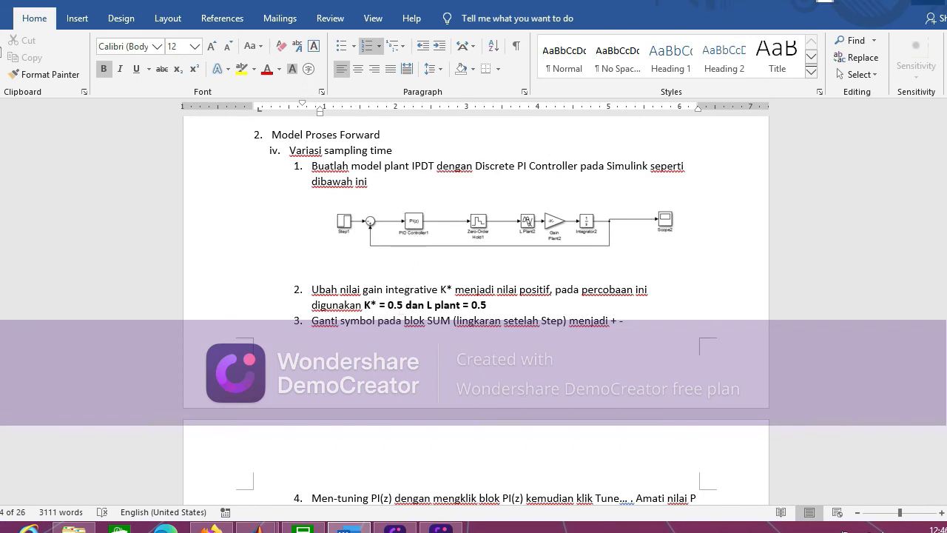
click(893, 2)
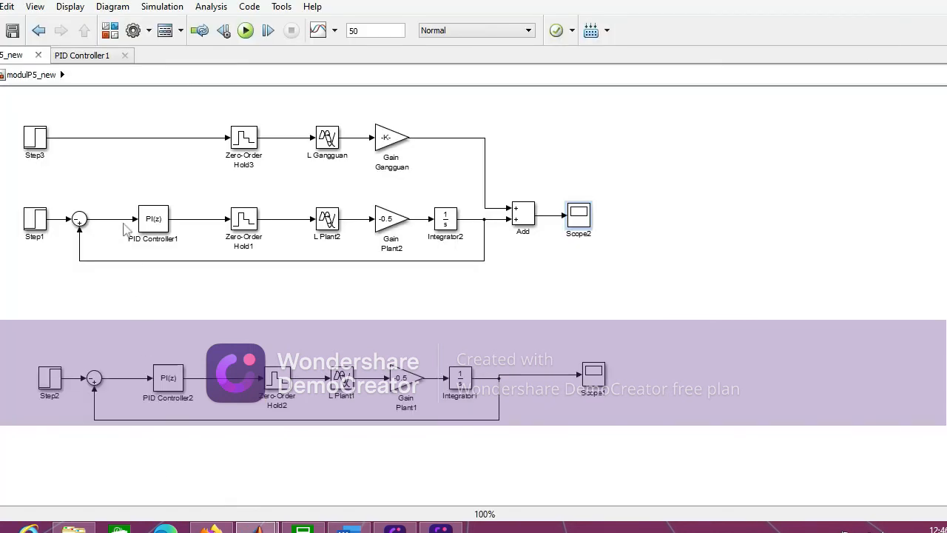
click(79, 219)
double_click(79, 219)
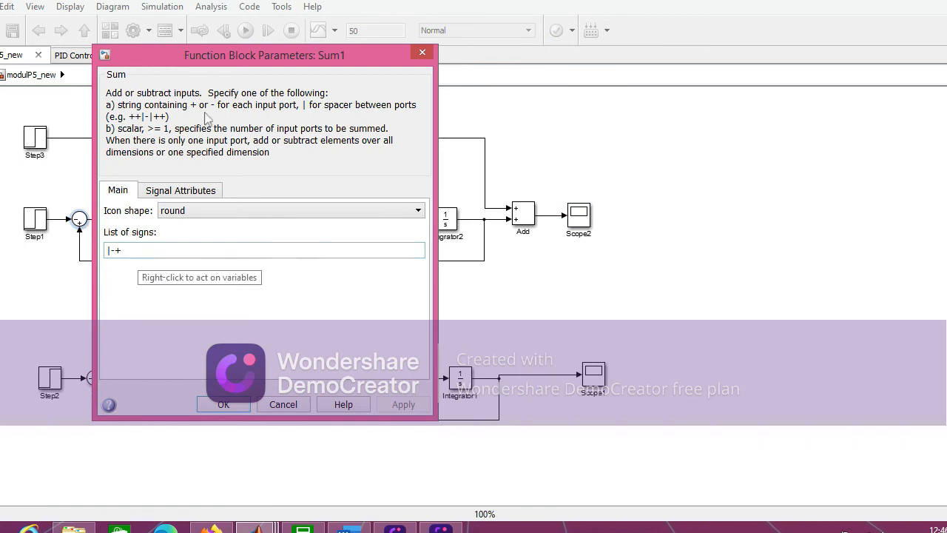
click(422, 52)
double_click(80, 220)
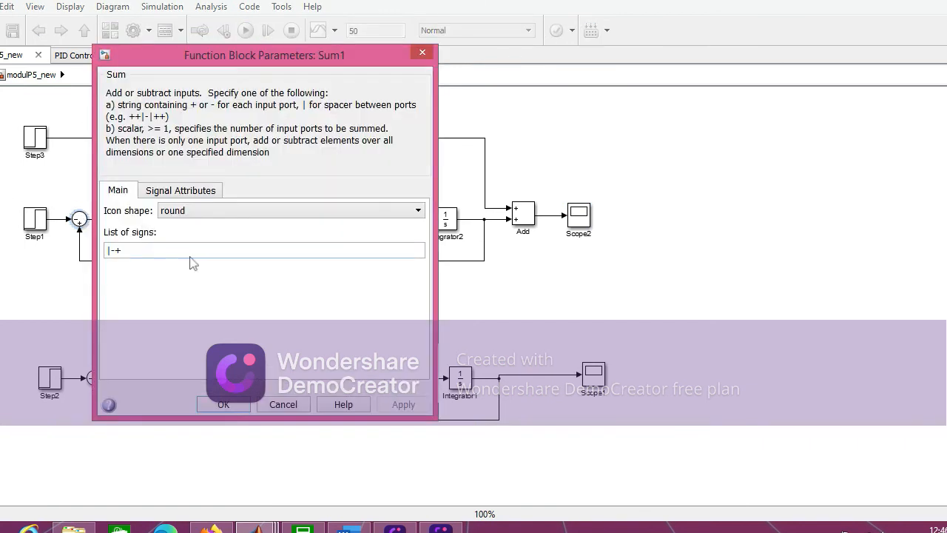
double_click(157, 254)
click(157, 255)
key(BackSpace)
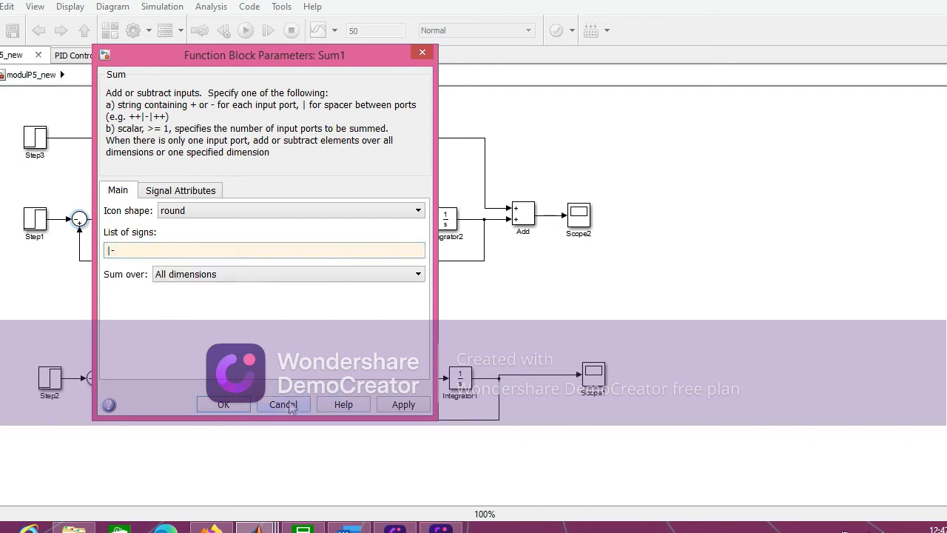
click(291, 404)
- Set the list of signs of the lower model's Sum2 block to |+-
double_click(94, 379)
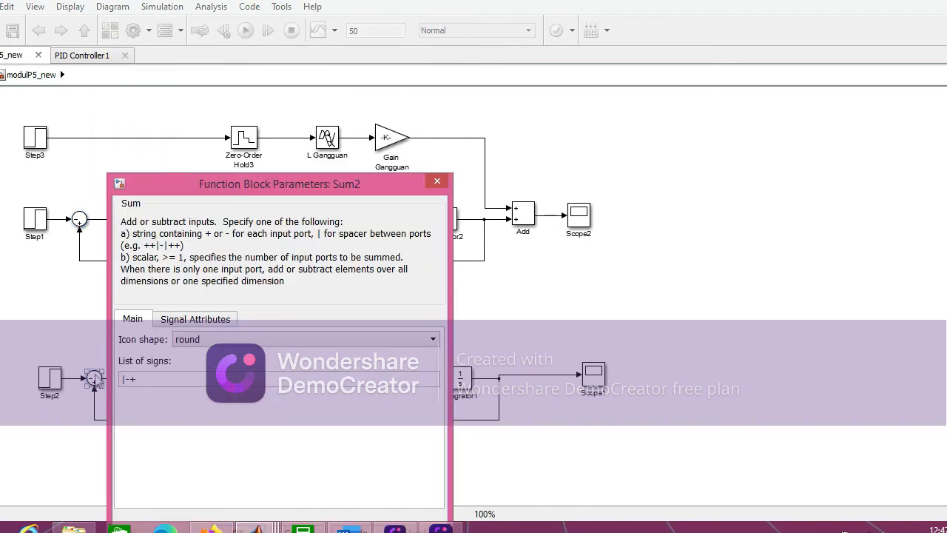
drag(180, 185, 203, 59)
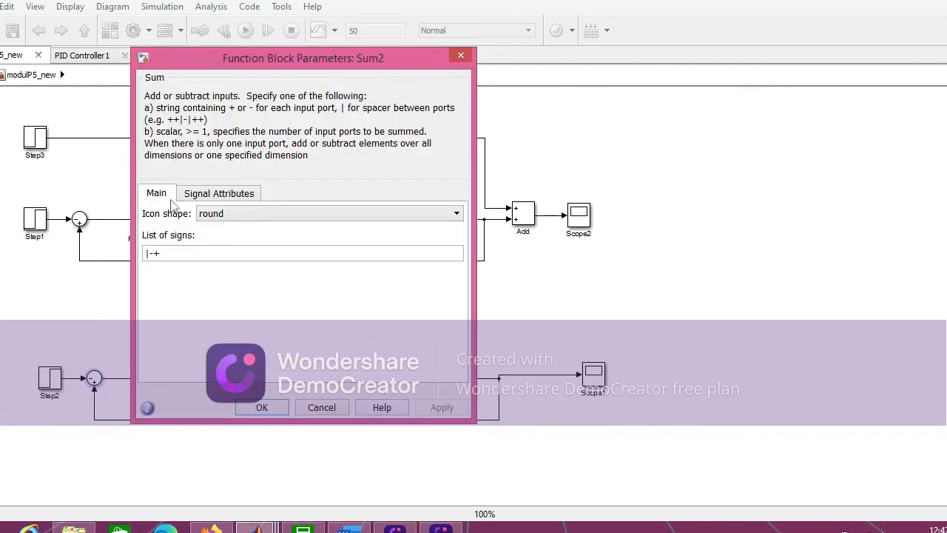
double_click(168, 251)
click(164, 251)
key(BackSpace)
key(BackSpace)
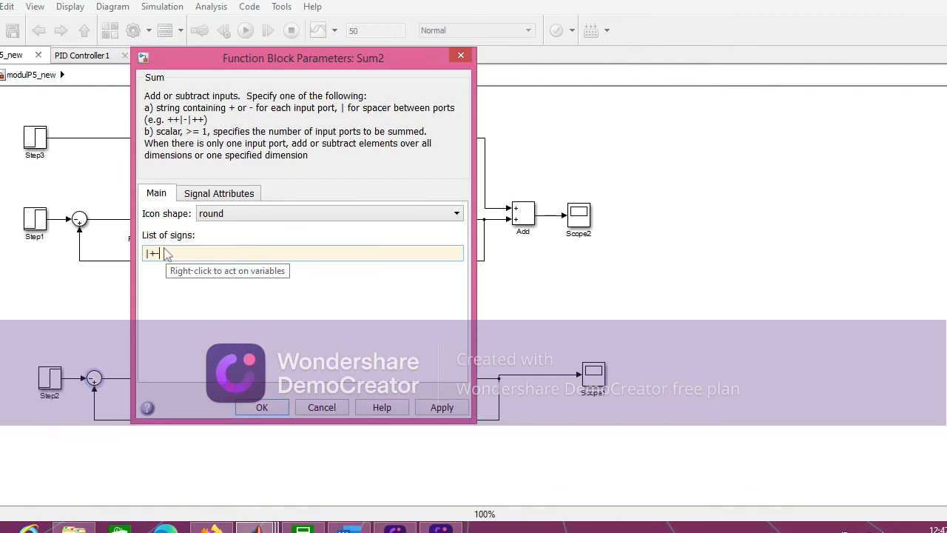
text(+)
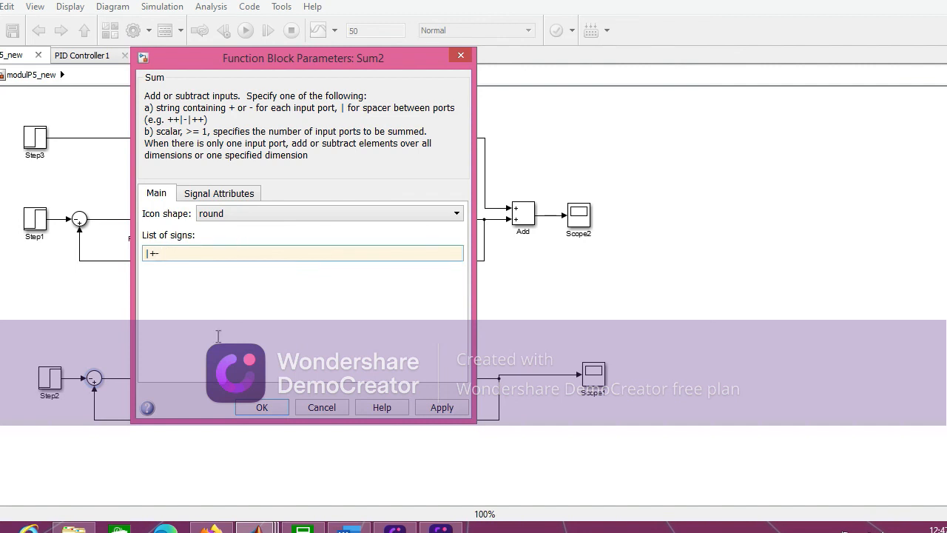
click(277, 409)
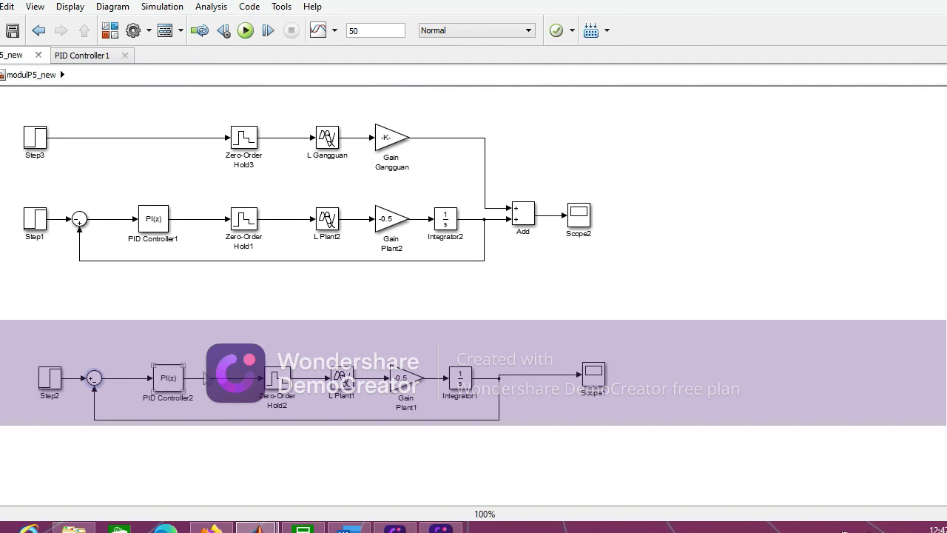
- Set the gain of the Gain Plant1 block to 0.5
click(405, 378)
double_click(405, 377)
click(473, 377)
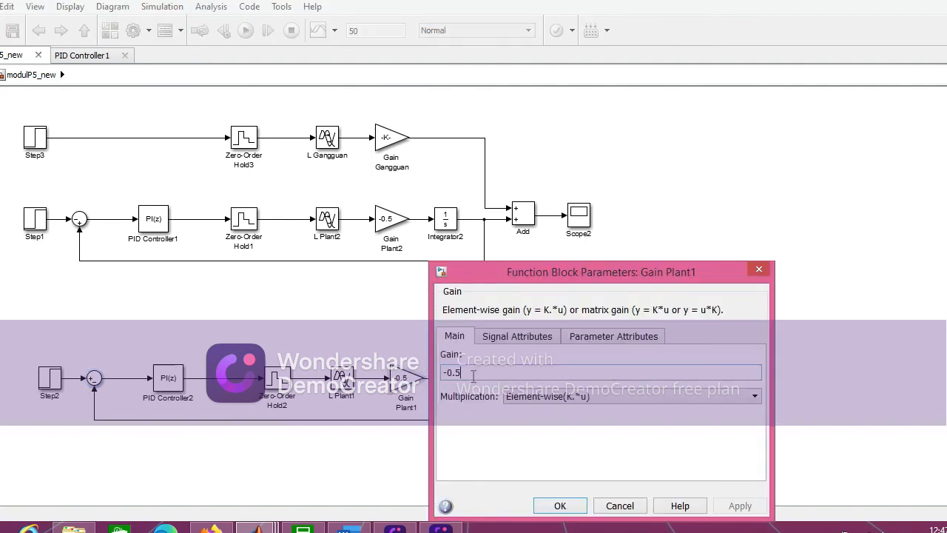
double_click(448, 376)
click(449, 376)
key(BackSpace)
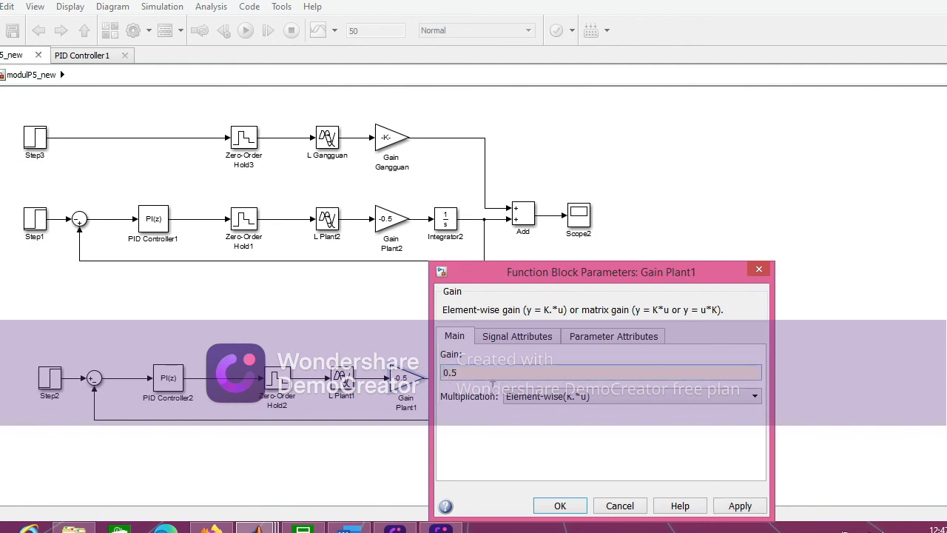
key(Return)
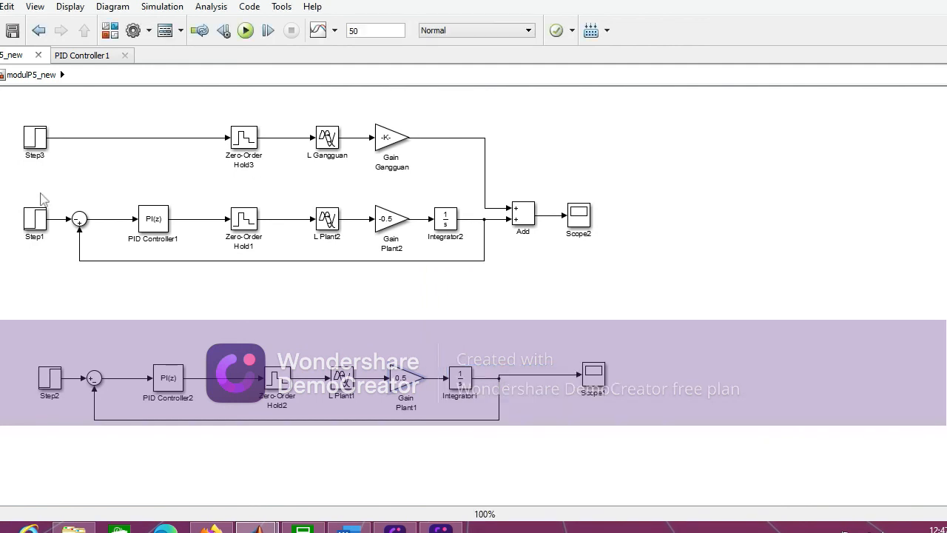
- Set the list of signs of the disturbance model's Sum1 block to |+-
click(79, 217)
right_click(78, 219)
click(60, 268)
double_click(79, 218)
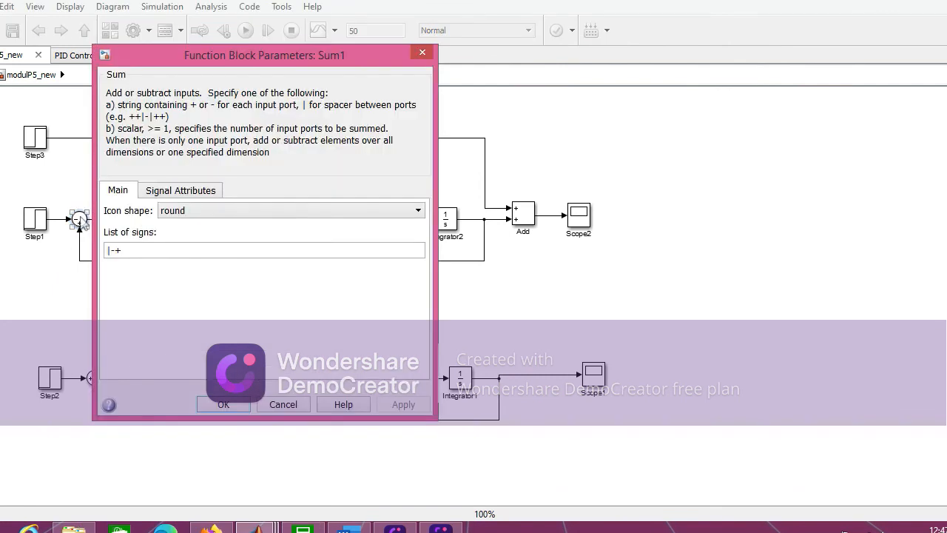
double_click(125, 250)
click(126, 249)
key(BackSpace)
key(BackSpace)
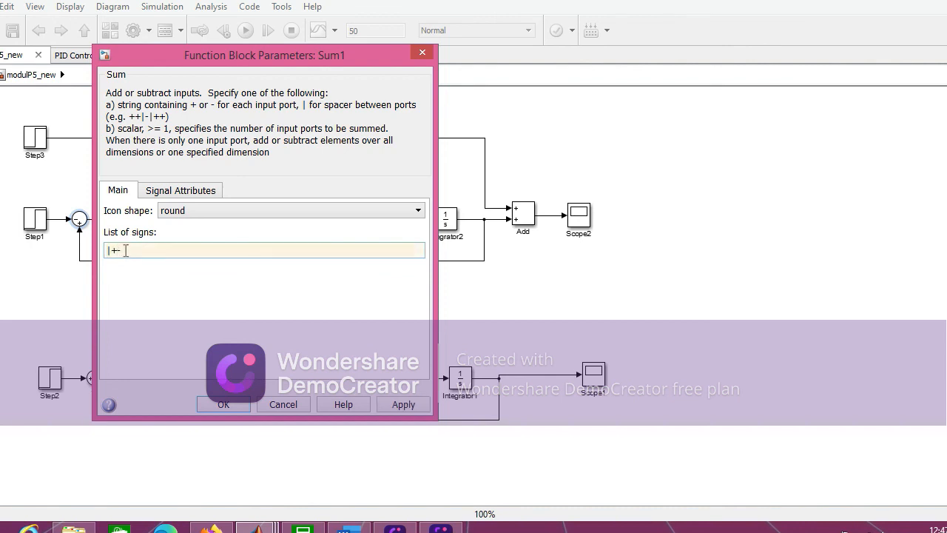
text(+-)
click(222, 404)
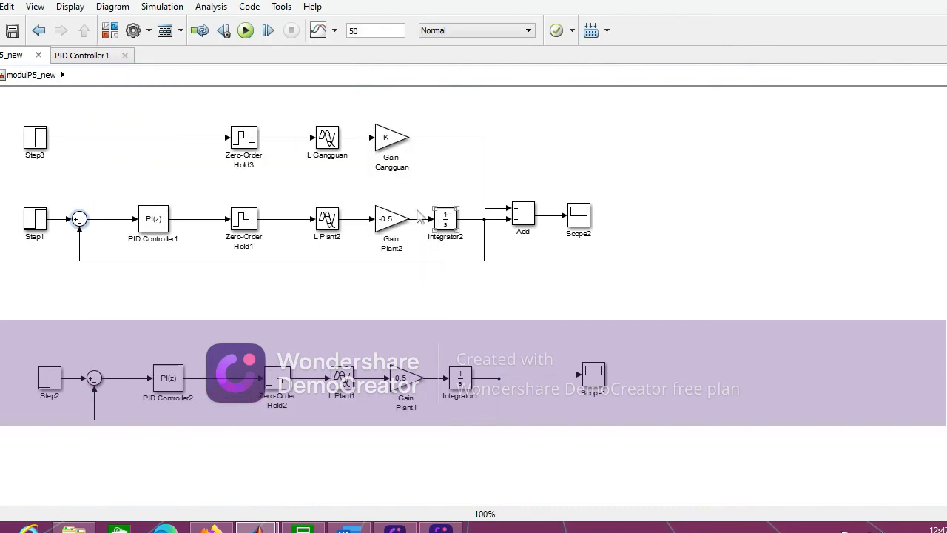
- Set the gain of the Gain Plant2 block to 0.5
click(387, 216)
double_click(386, 216)
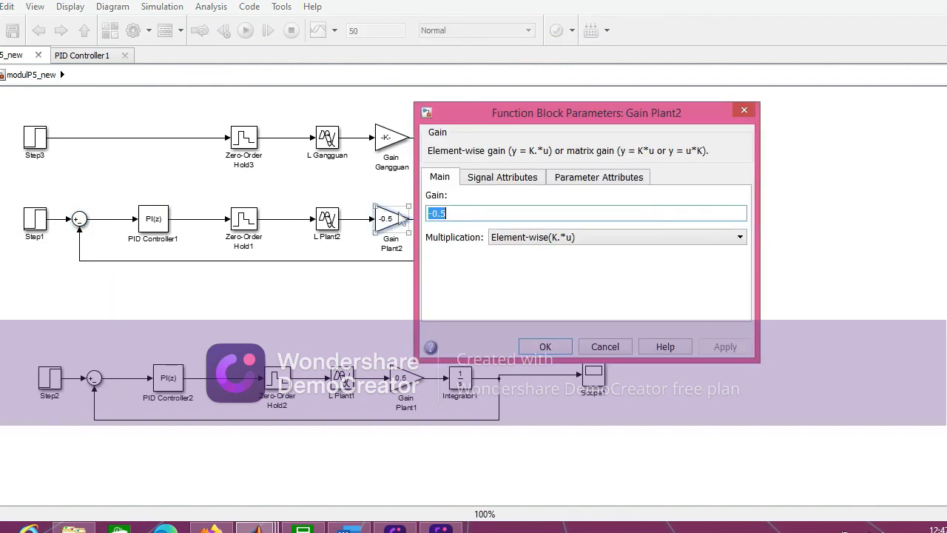
click(430, 214)
key(BackSpace)
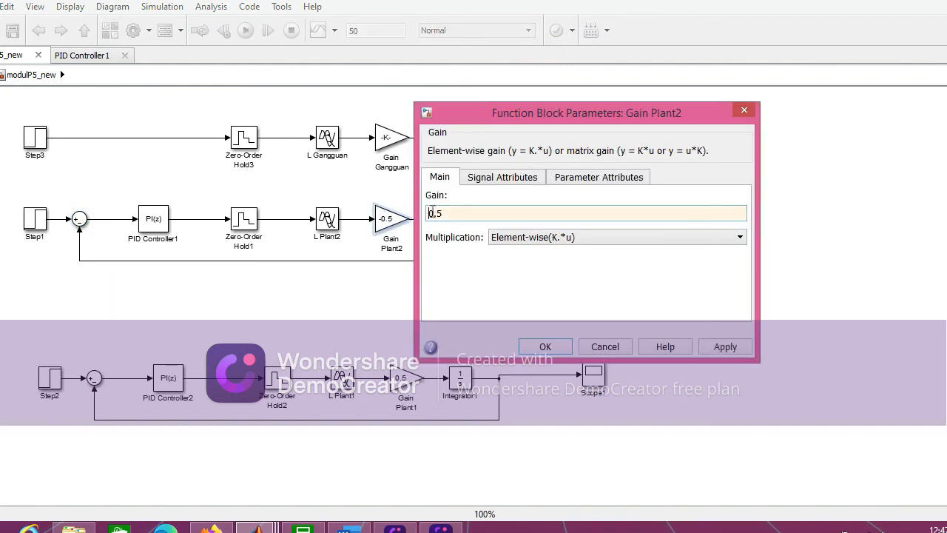
click(538, 348)
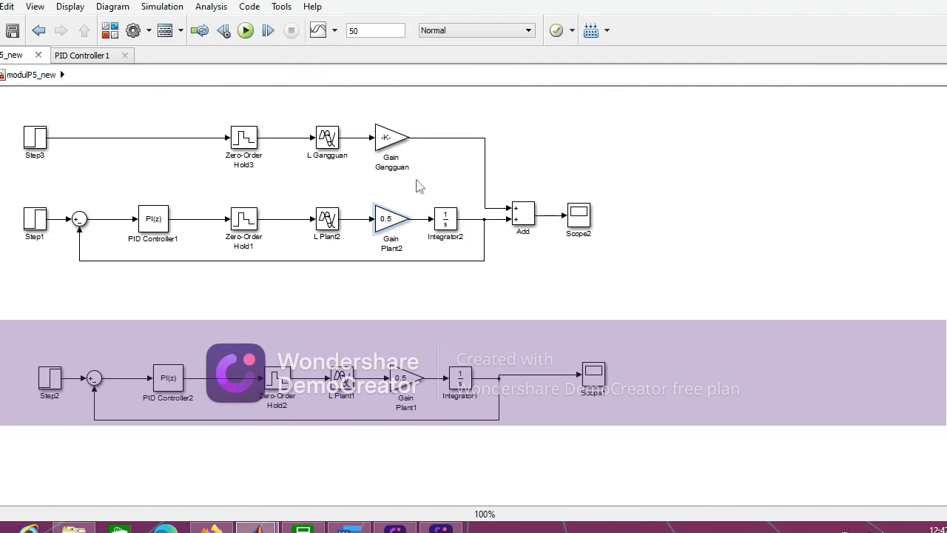
- Open the Gain Gangguan block's parameters and enter a positive gain of 0.015
double_click(390, 138)
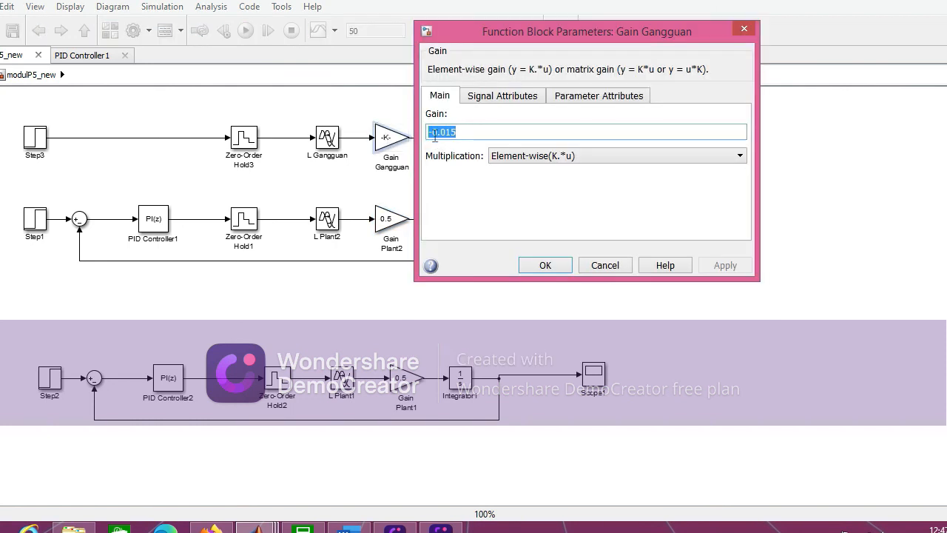
click(433, 132)
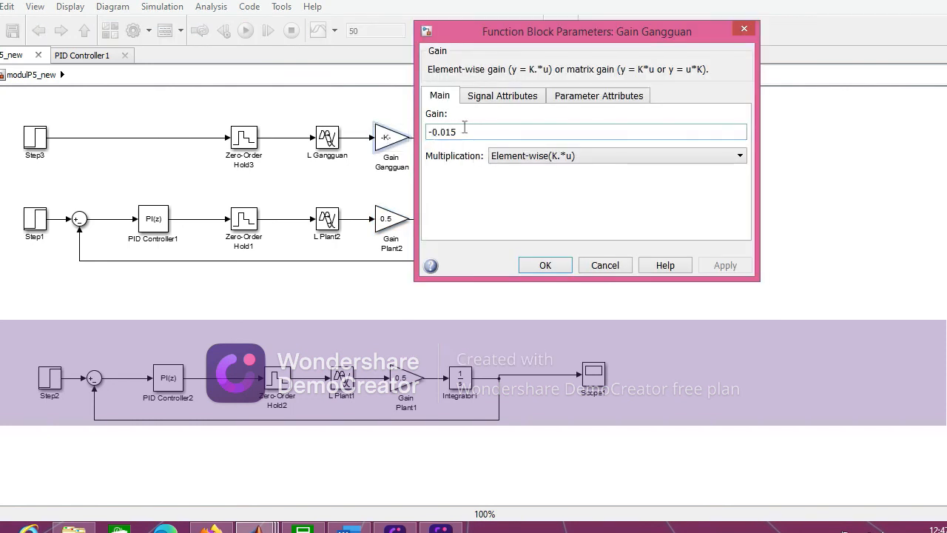
key(BackSpace)
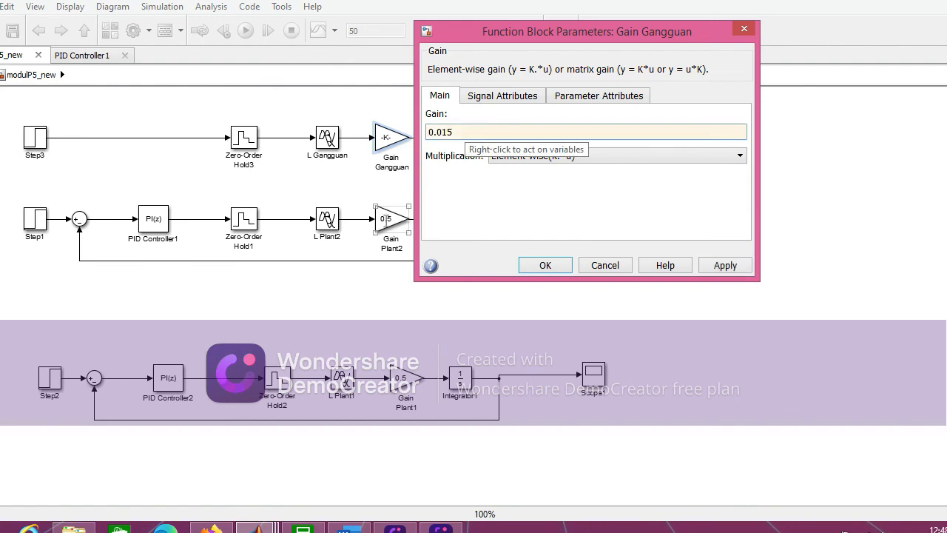
- Check the L gangguan and L Plant values in the Word module's "Variasi dengan gangguan" section and return to Simulink
click(348, 527)
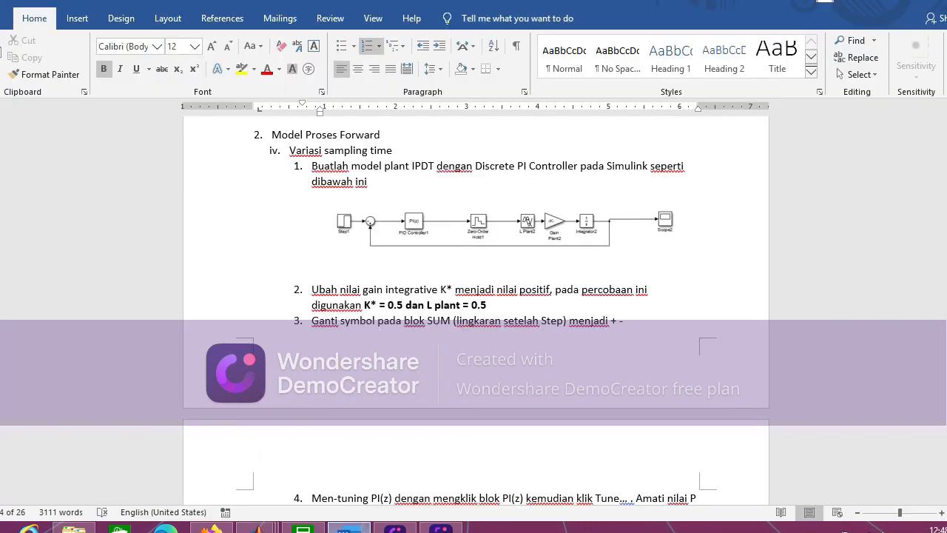
scroll(414, 258, up, 5)
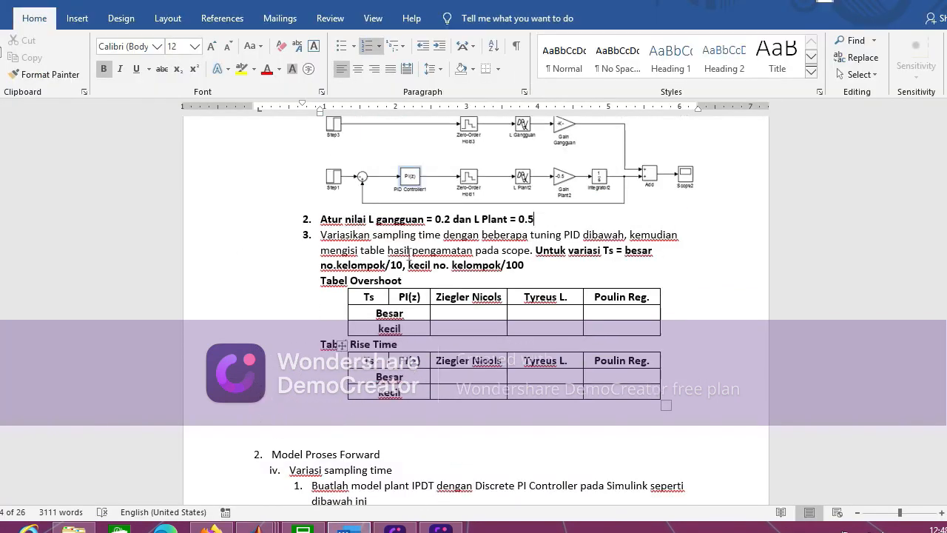
scroll(409, 250, up, 3)
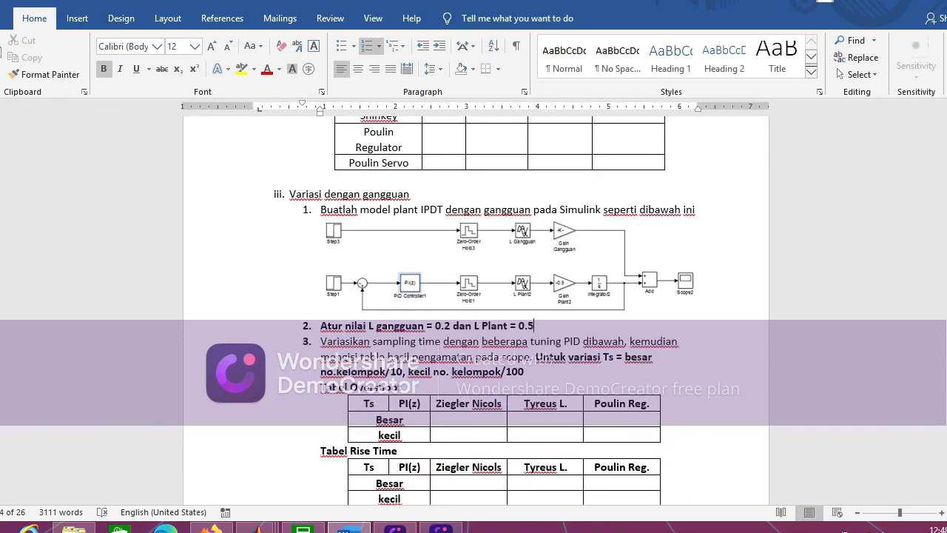
click(349, 530)
- Set the gain of the Gain Gangguan block to 0.2
click(459, 135)
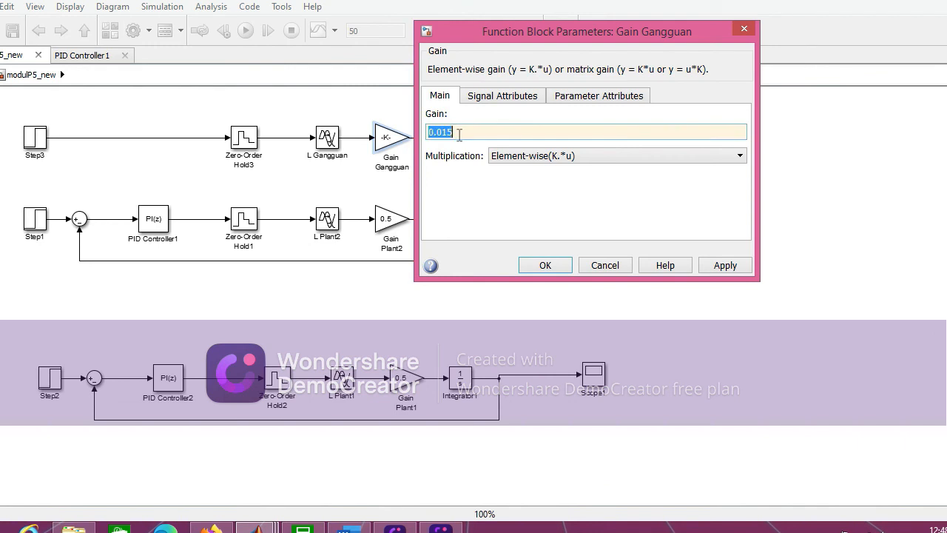
double_click(460, 135)
click(459, 135)
key(BackSpace)
key(BackSpace)
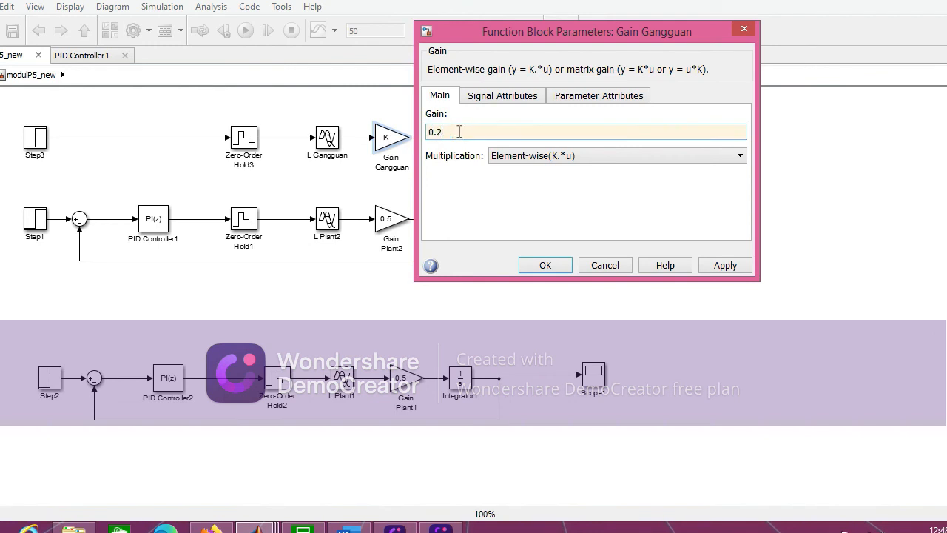
click(544, 265)
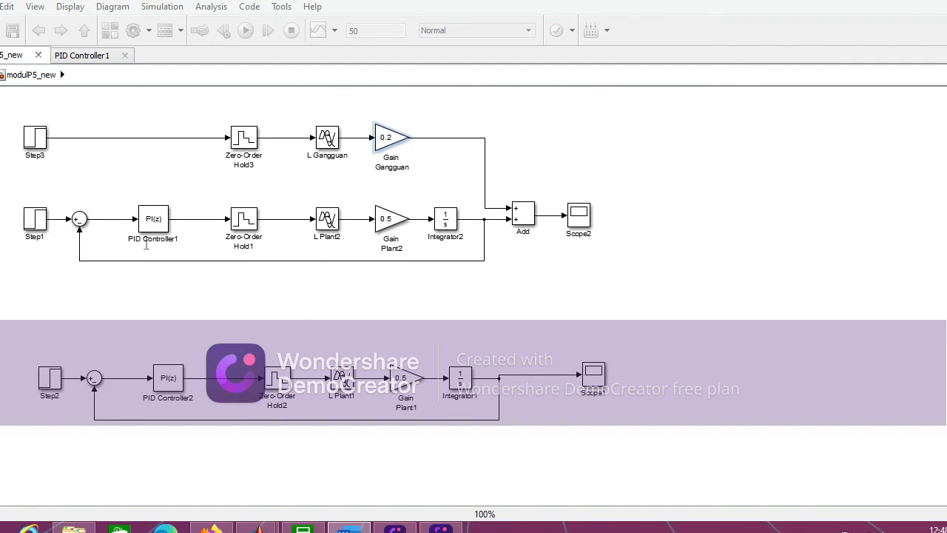
- Run the simulation and examine the responses and bilevel measurements on Scope2 and on the lower model's scope
click(432, 103)
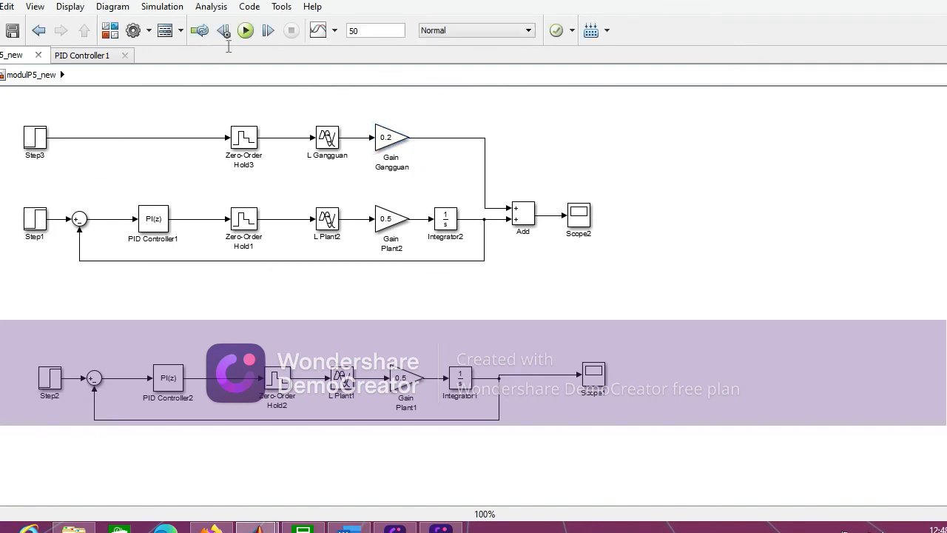
click(245, 31)
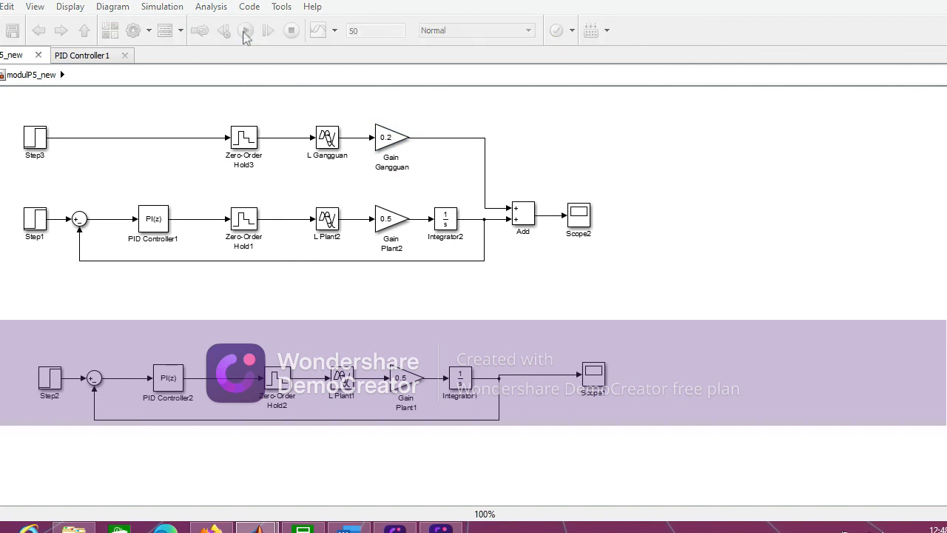
double_click(574, 220)
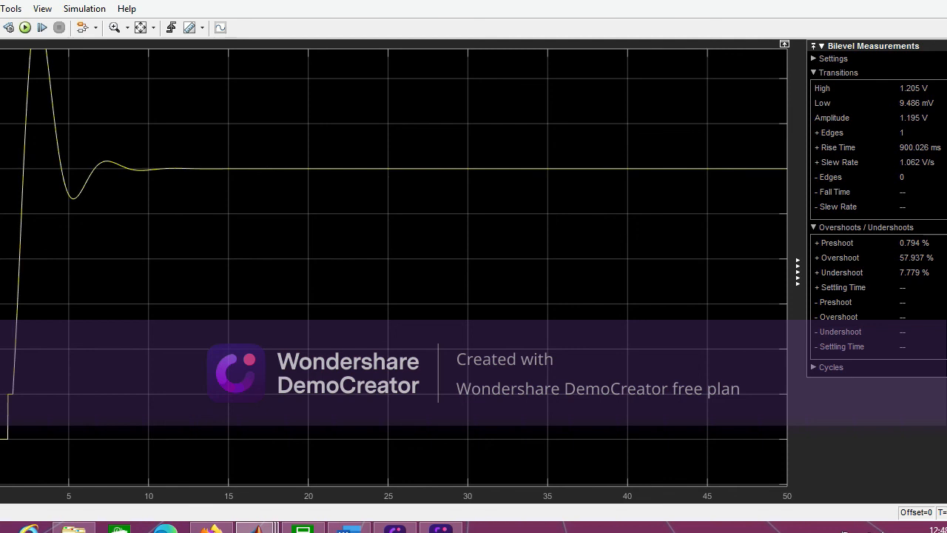
key(alt+F4)
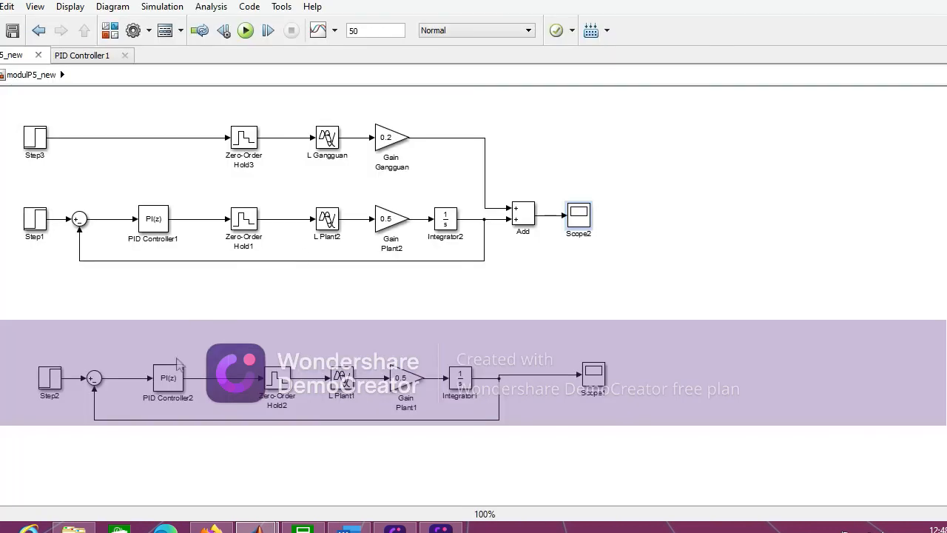
double_click(603, 379)
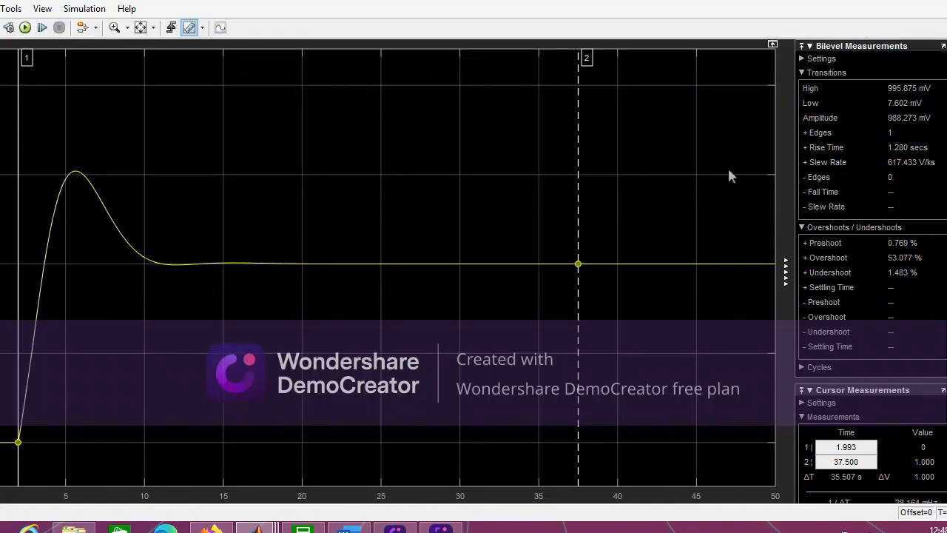
key(alt+F4)
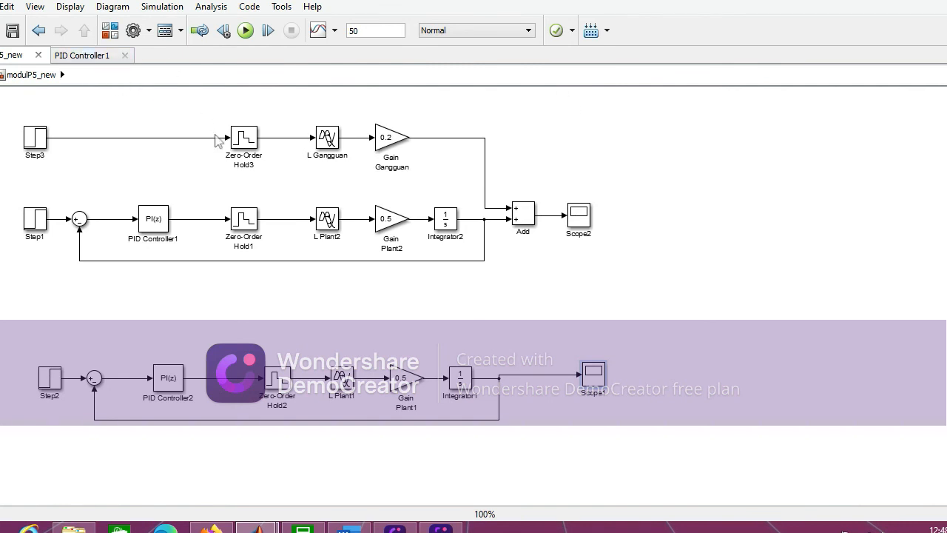
mouse_move(345, 527)
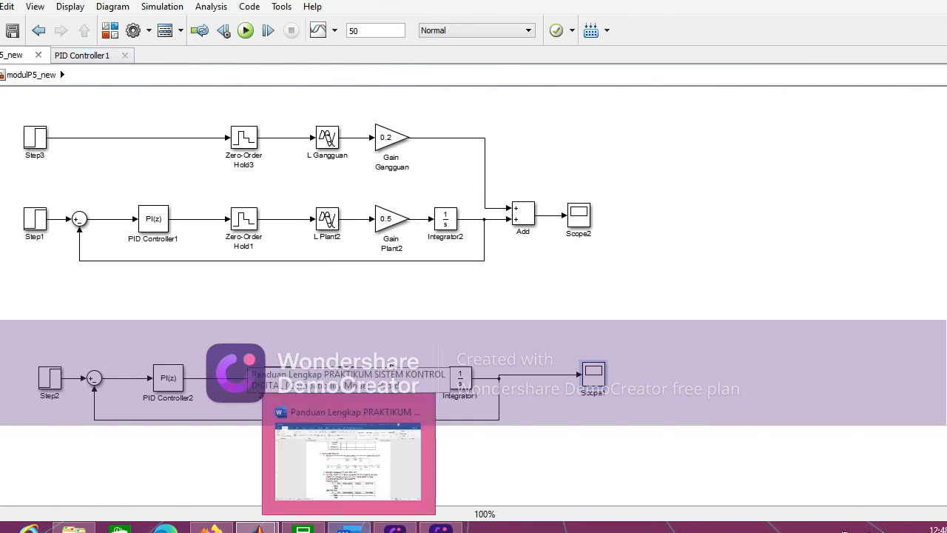
mouse_move(303, 528)
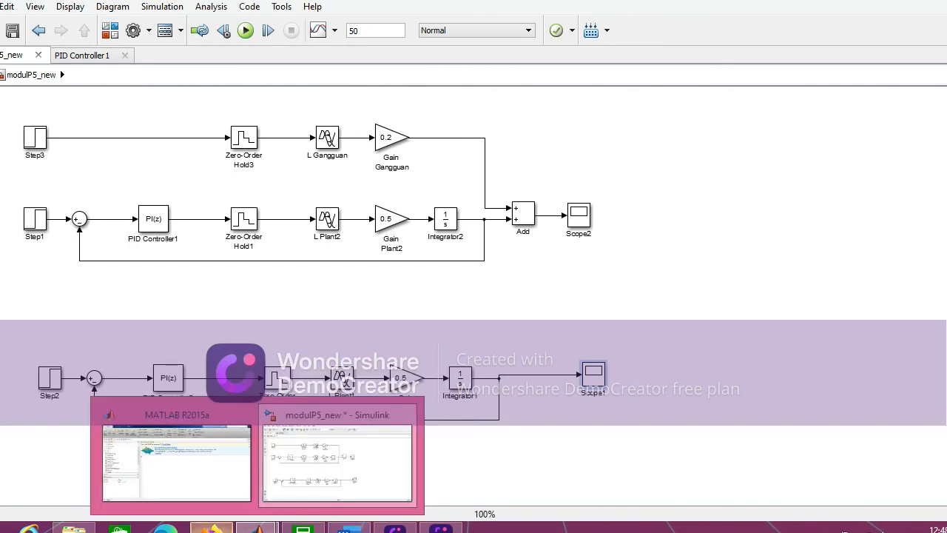
click(914, 1)
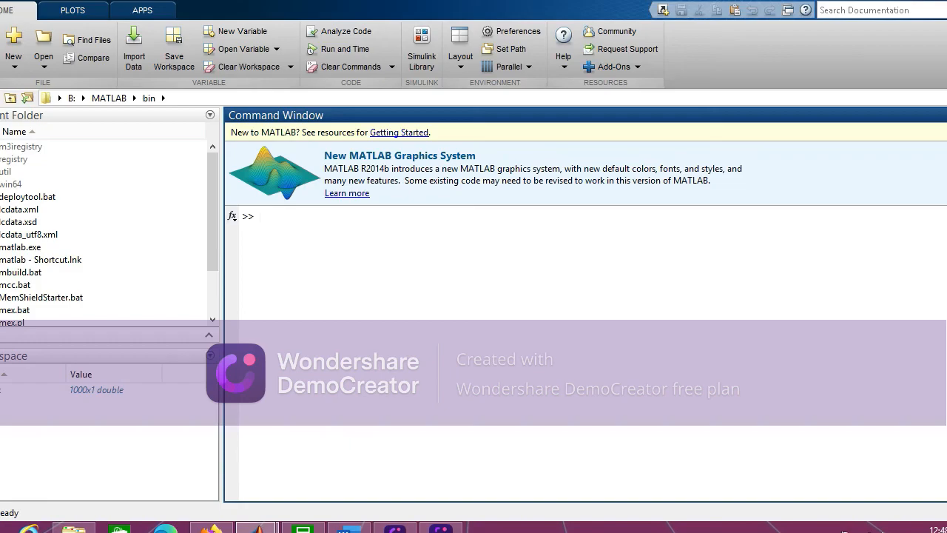
click(912, 0)
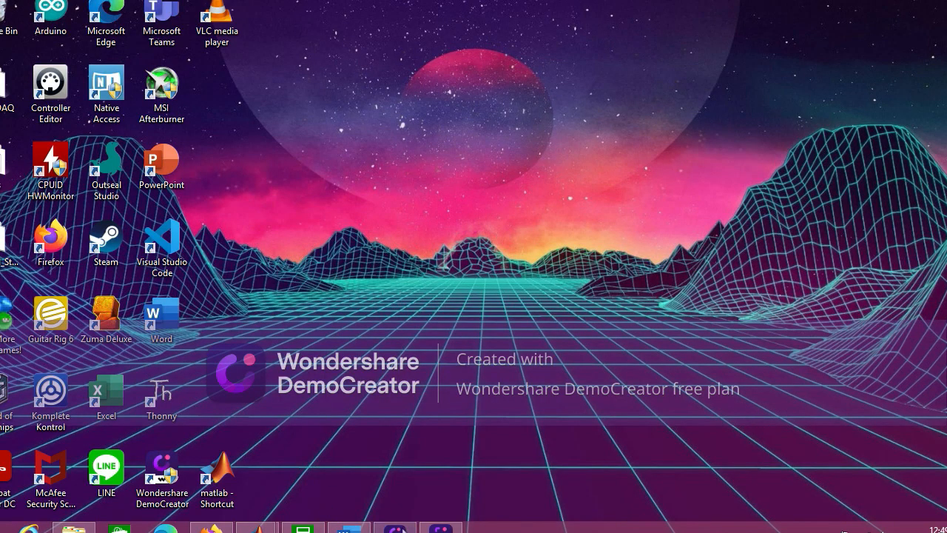
click(444, 530)
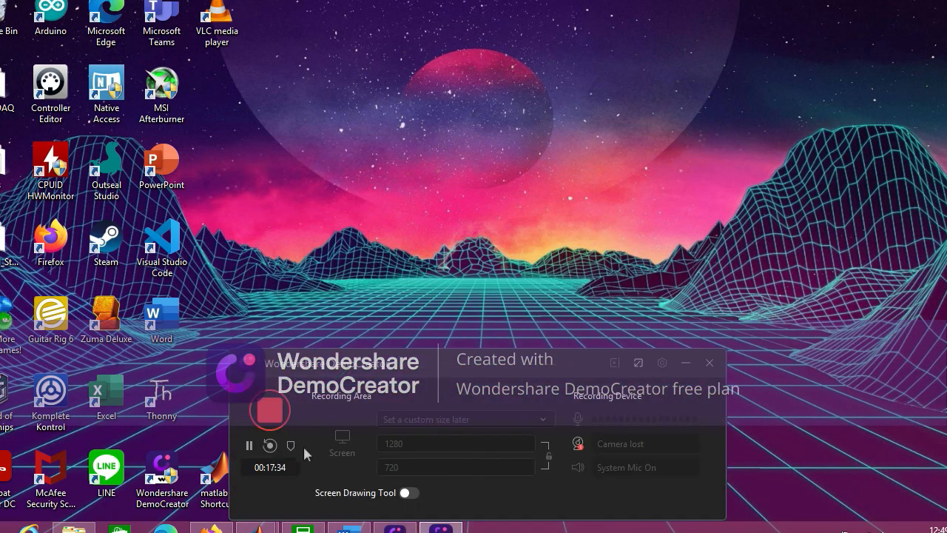